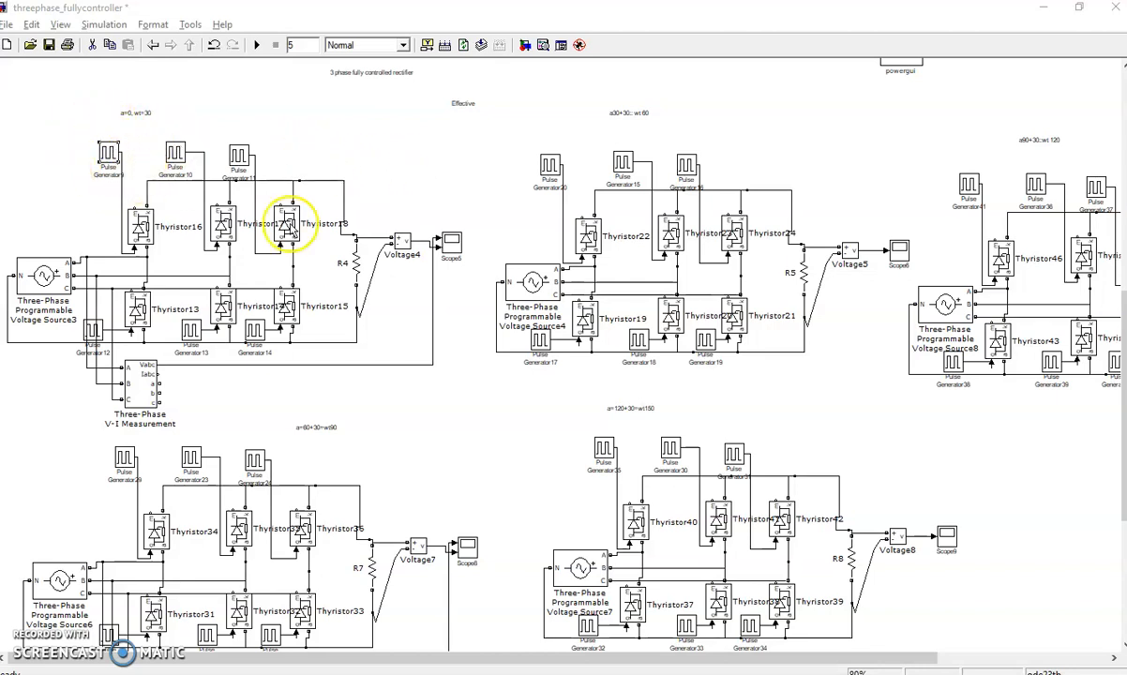
# - Switch to WPS Office and bring up the 3ph rectifier.docx document with the fully controlled converter table
pyautogui.moveTo(491, 674)
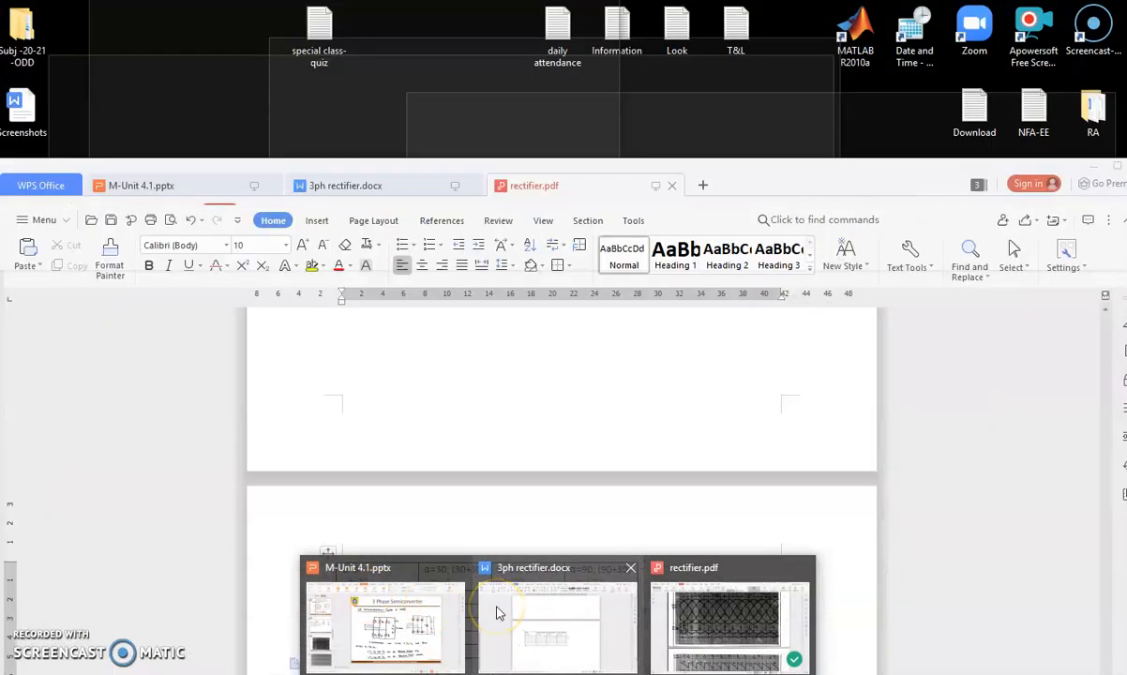
pyautogui.click(499, 613)
pyautogui.click(356, 184)
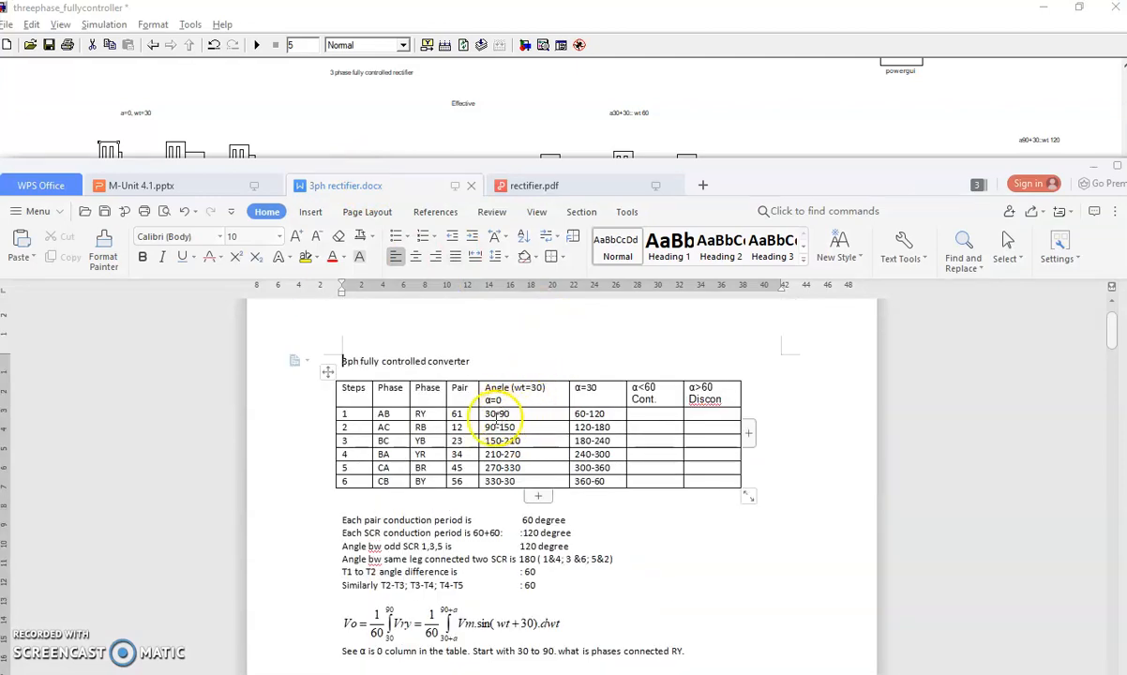
# - Add the note (330+60:390-360=30) after the 330-30 angle range in step 6 of the α=0 column
pyautogui.click(462, 480)
pyautogui.doubleClick(460, 482)
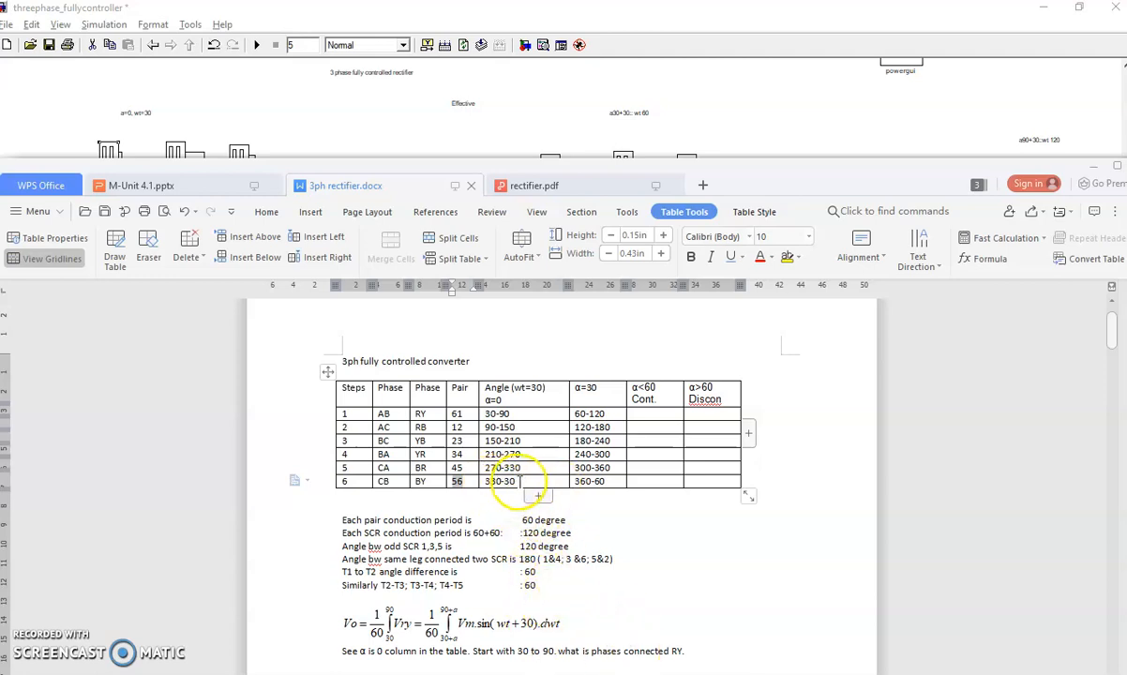
pyautogui.click(519, 481)
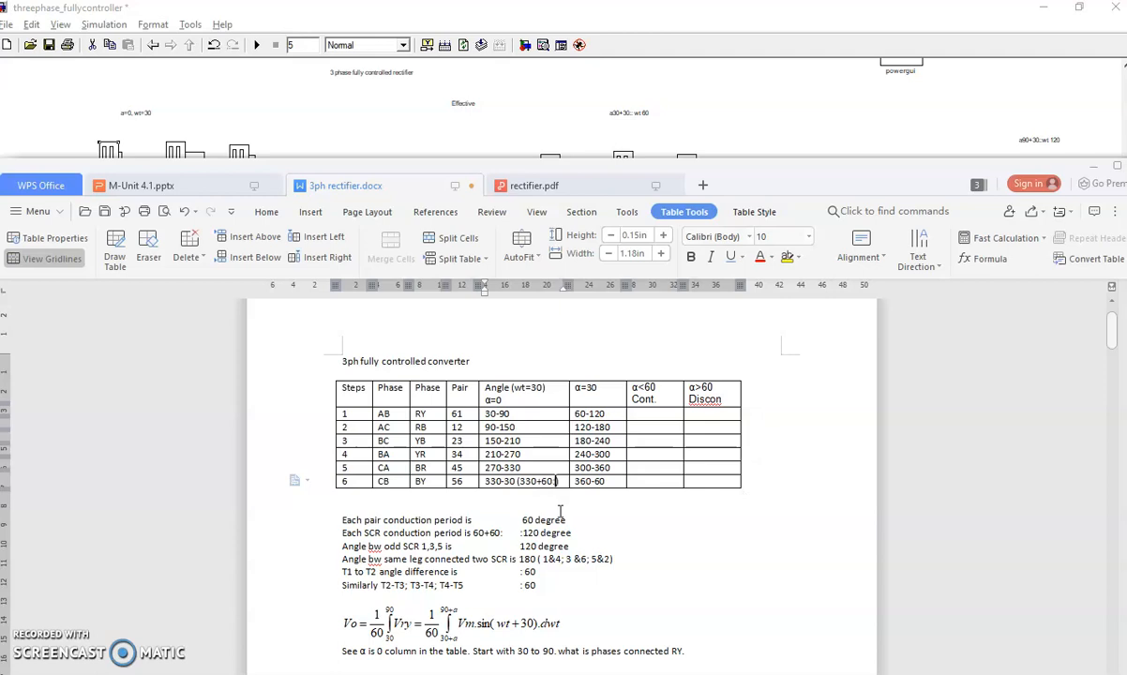
pyautogui.write('390-')
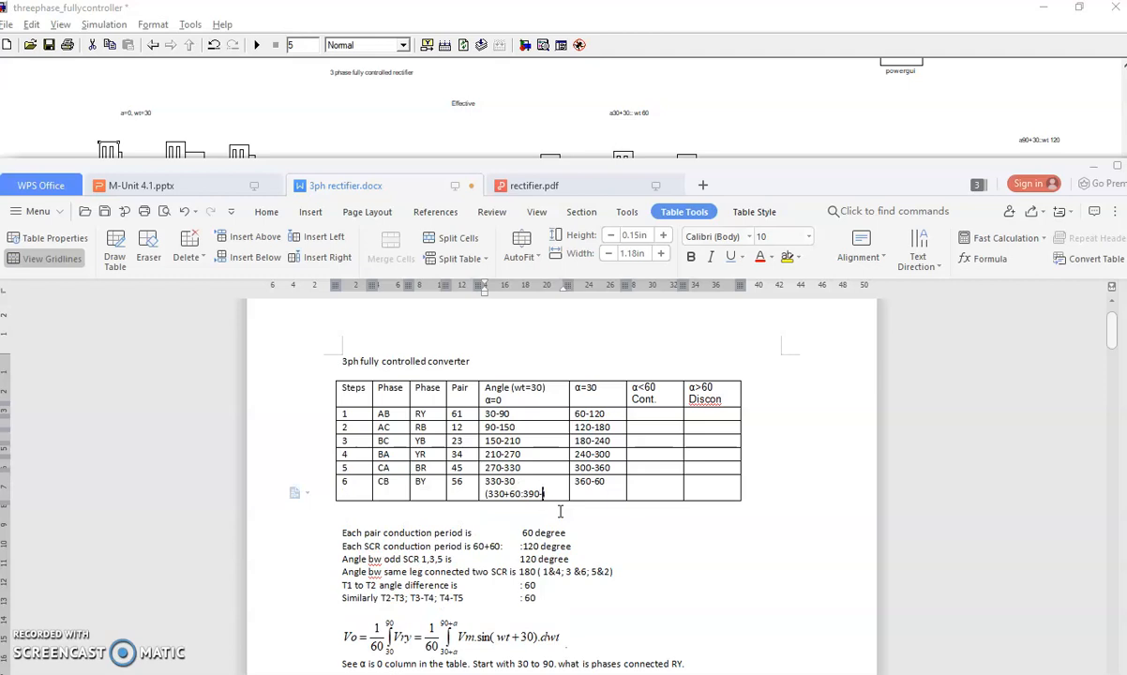
pyautogui.write('360=')
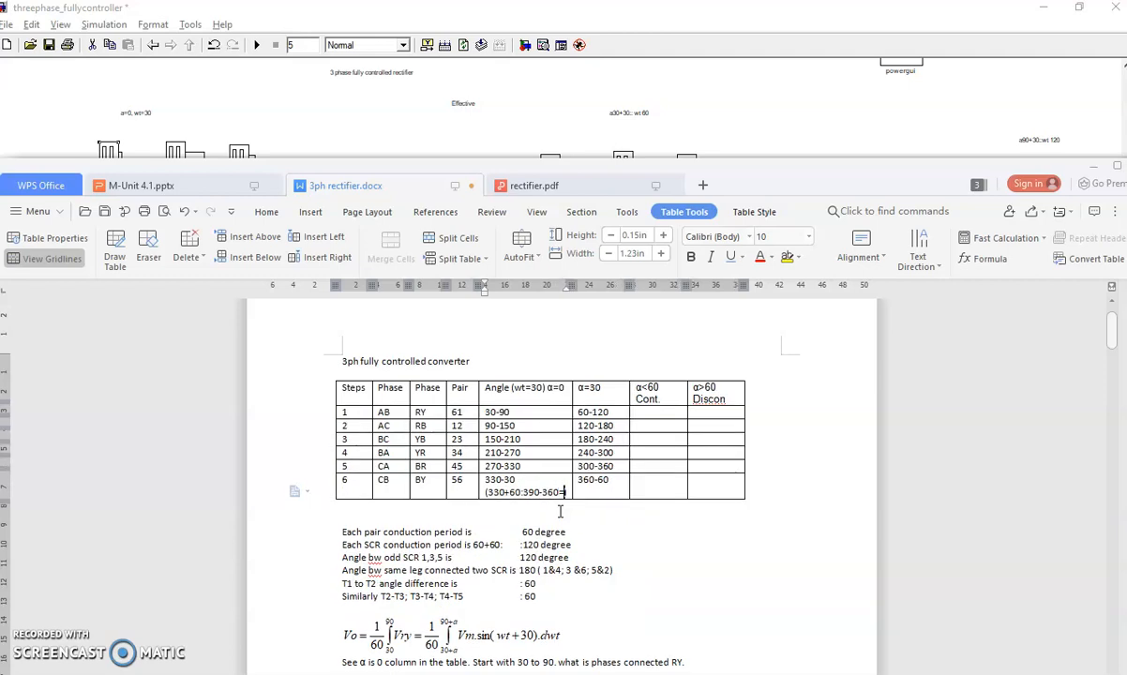
pyautogui.write('30')
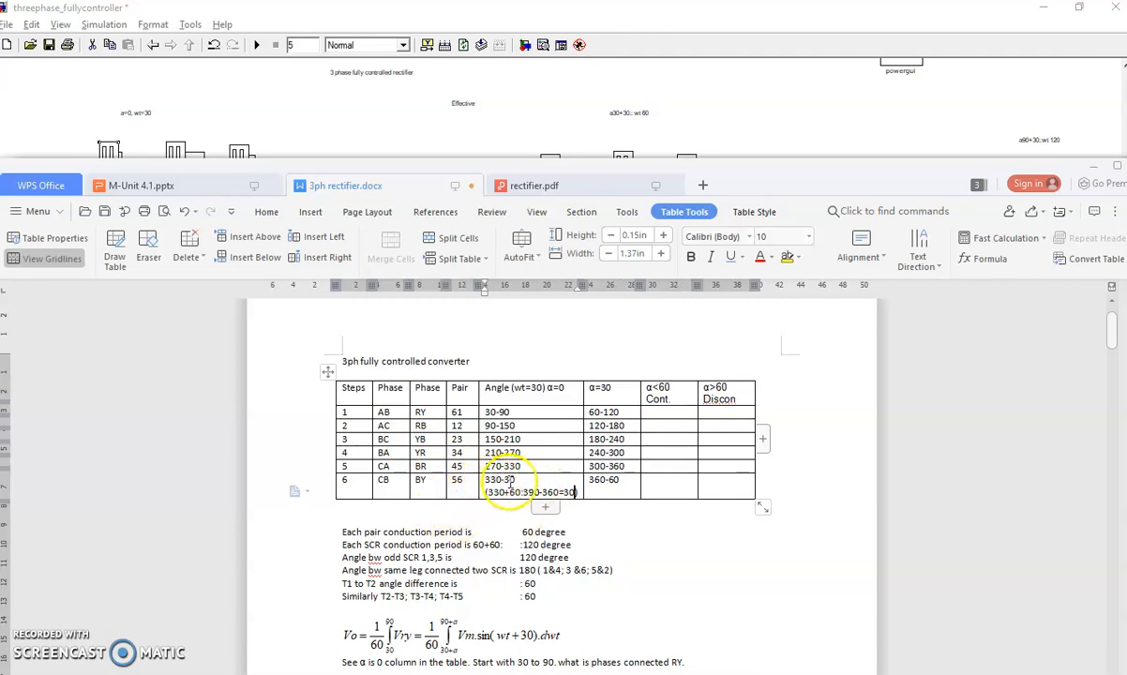
# - Compare the end angle of step 6 with the start angle of step 1 in the α=0 column
pyautogui.tripleClick(510, 481)
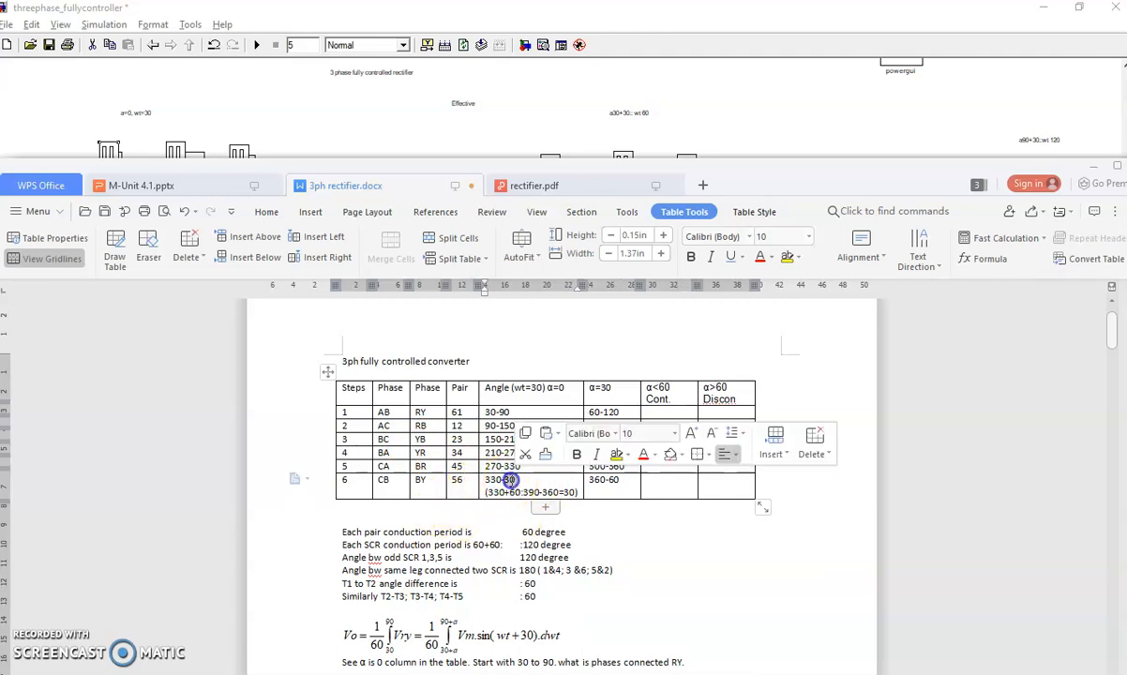
pyautogui.click(490, 414)
pyautogui.doubleClick(491, 414)
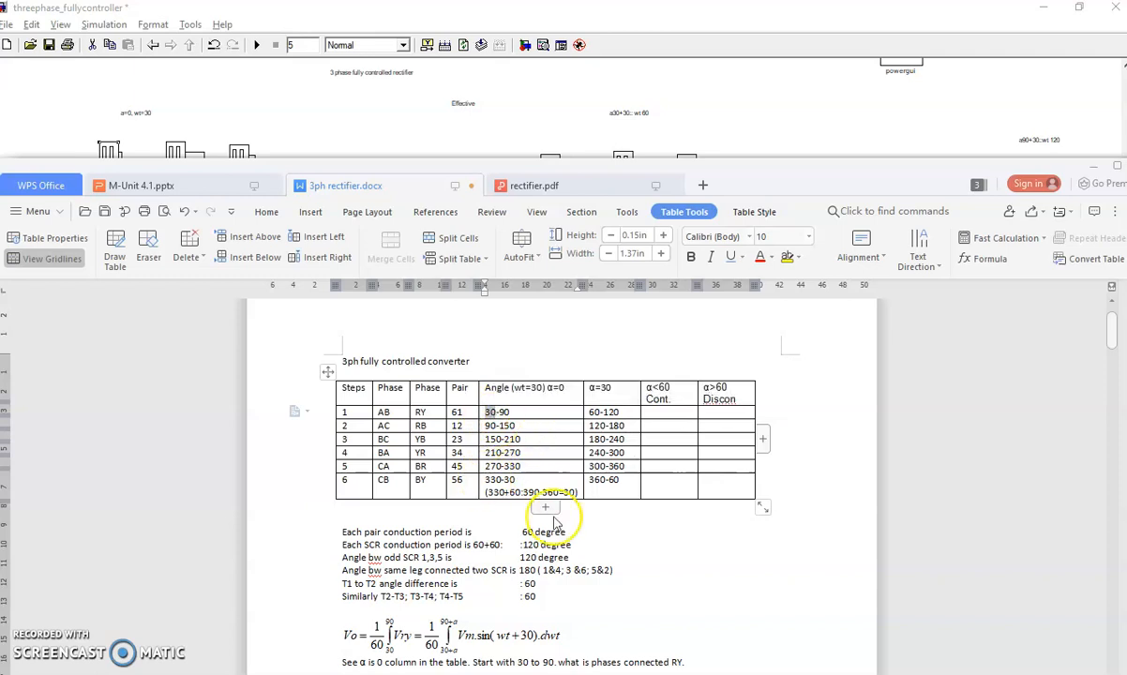
pyautogui.click(609, 583)
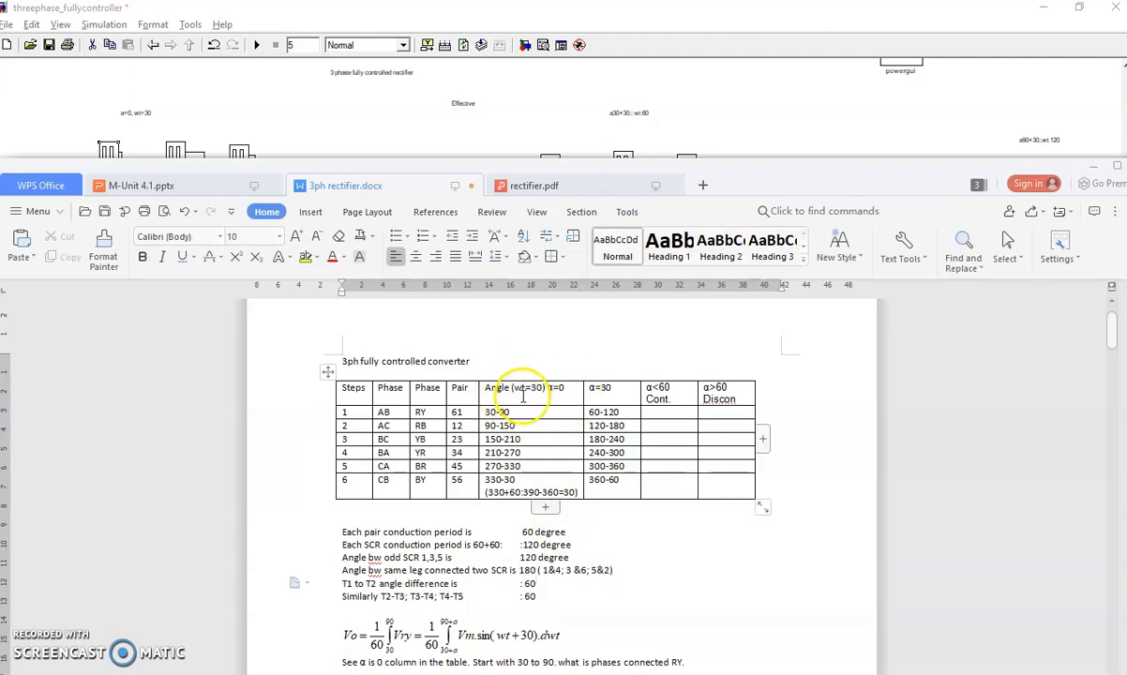
# - Open rectifier.pdf and move the WPS window higher to view the line voltage and α=0 waveforms
pyautogui.click(552, 186)
pyautogui.moveTo(783, 183); pyautogui.dragTo(780, 49)
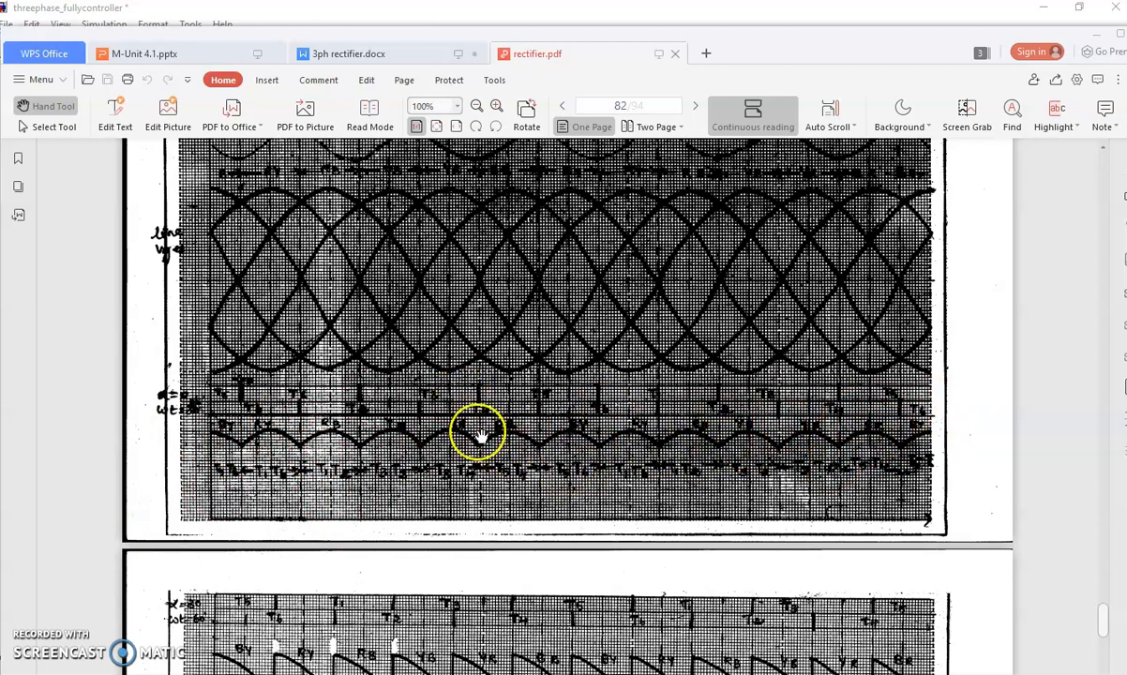
# - Switch to the threephase_fullycontroller model in Simulink and run its simulation, consulting the α=0 waveforms in rectifier.pdf meanwhile
pyautogui.click(712, 11)
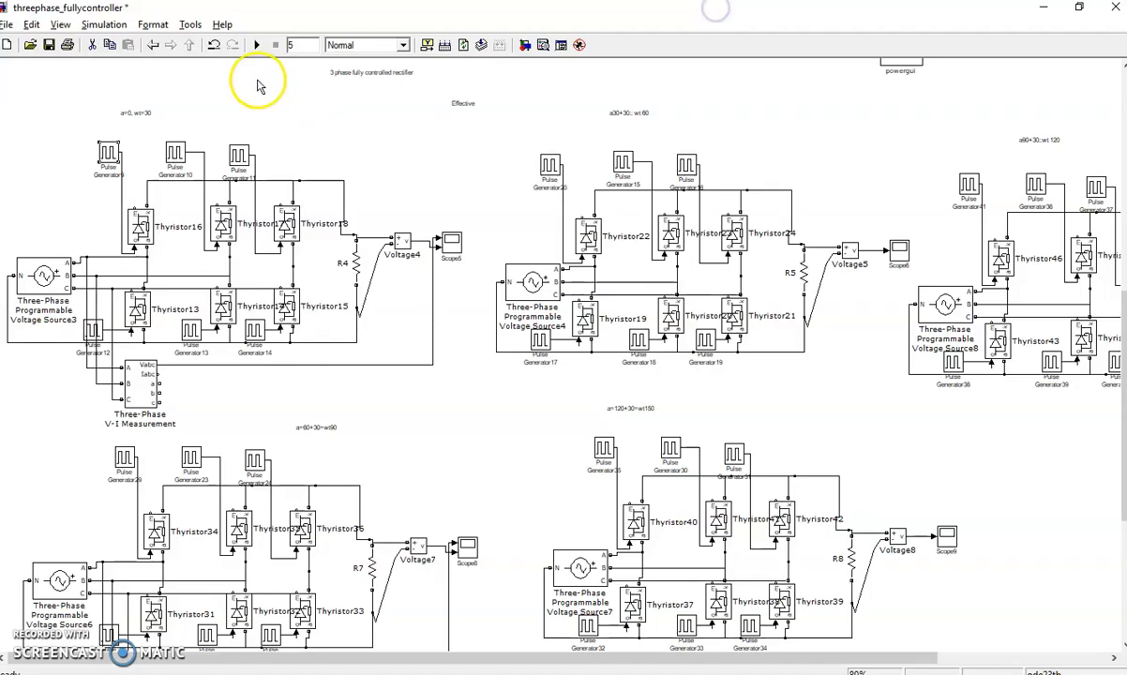
pyautogui.click(255, 48)
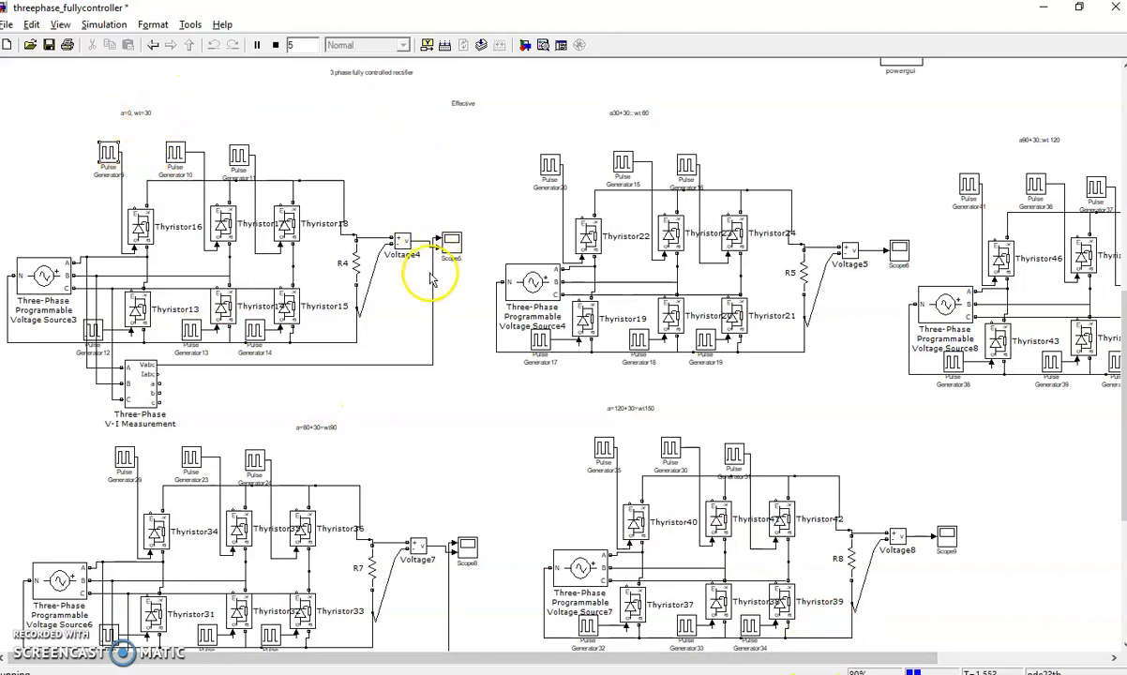
pyautogui.hotkey('alt', 'Tab')
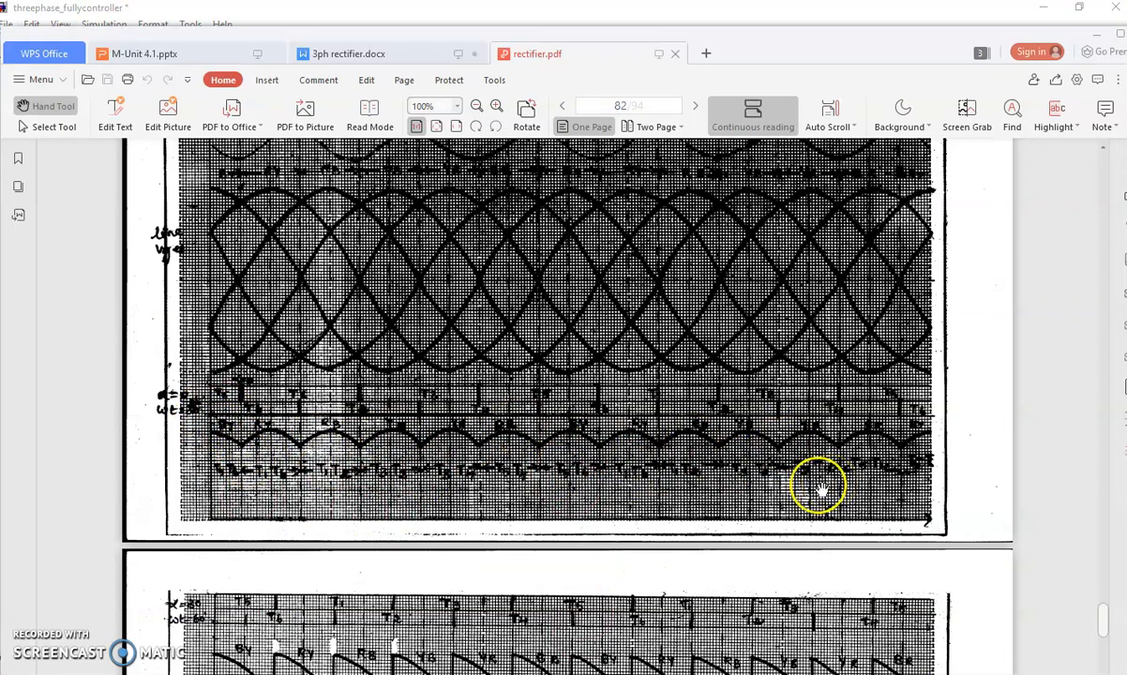
pyautogui.hotkey('alt', 'Tab')
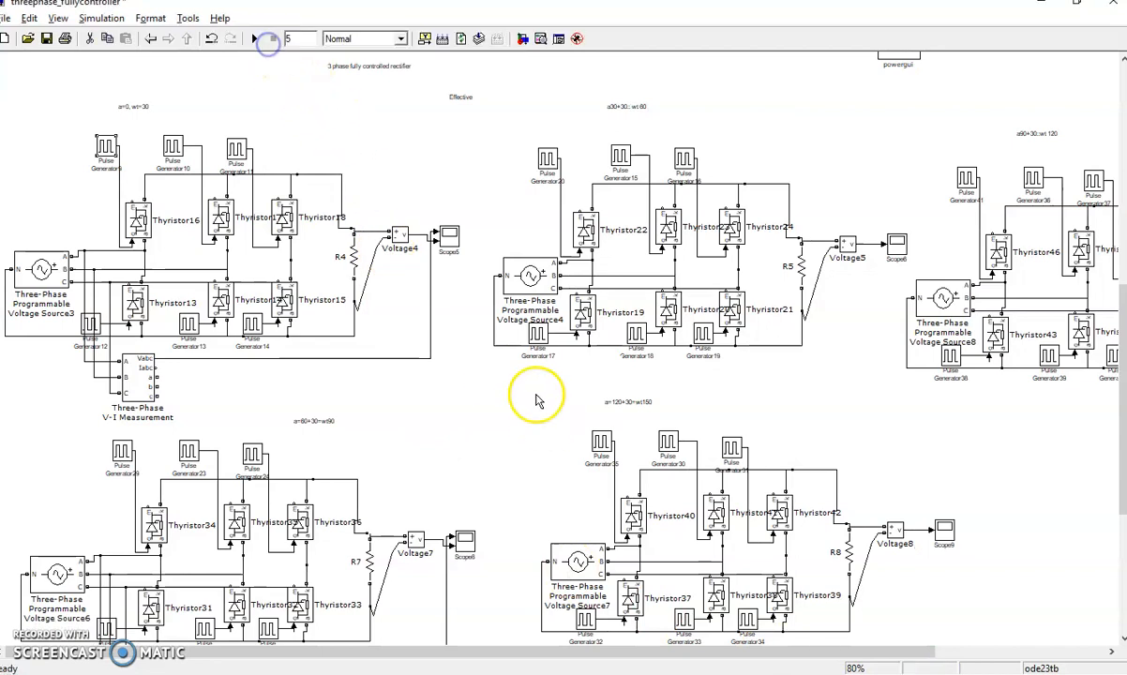
# - Examine the α=0 circuit's waveforms in Scope5, autoscaled and zoomed to about the first 0.17 s, and close the scope
pyautogui.doubleClick(451, 237)
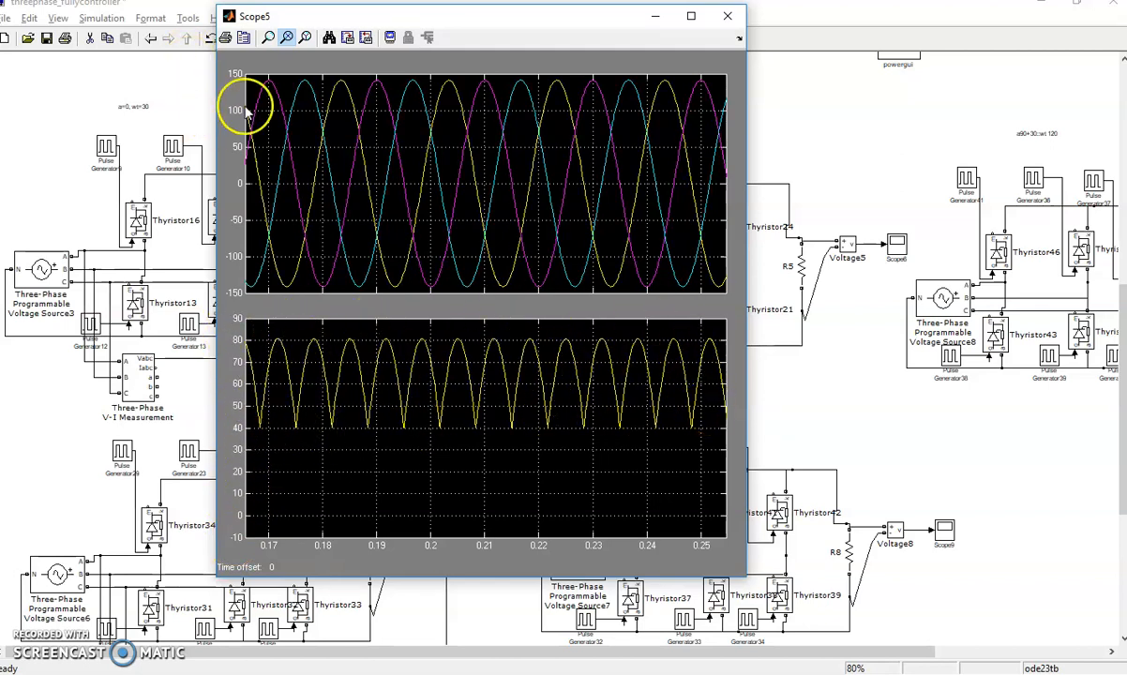
pyautogui.click(325, 41)
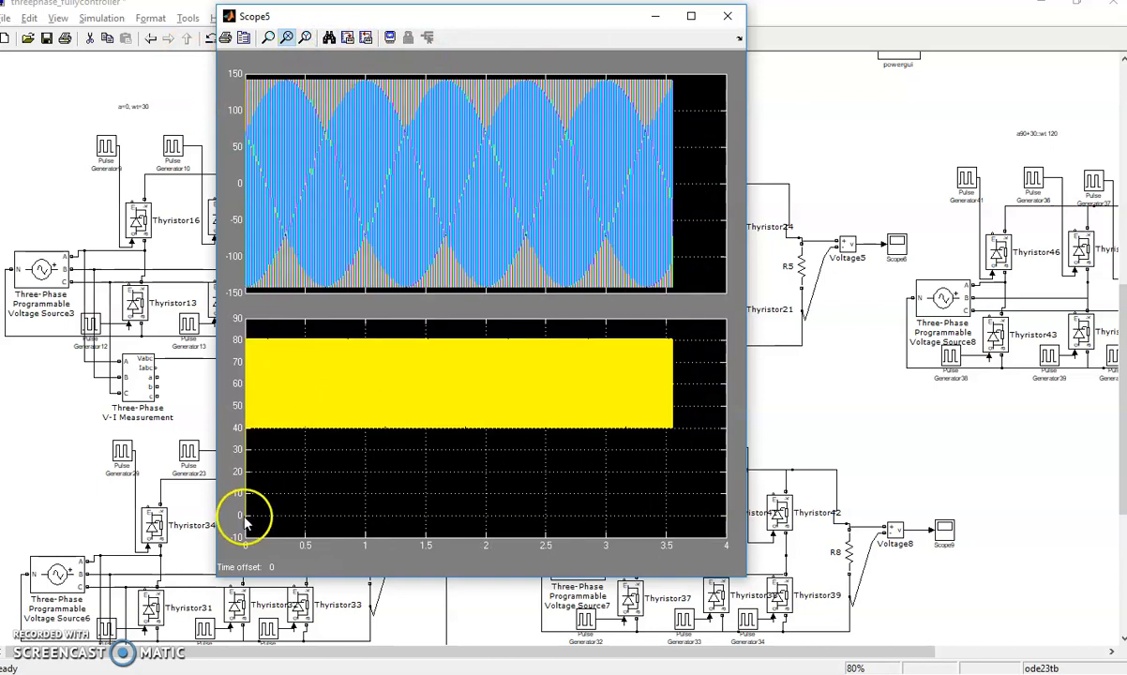
pyautogui.moveTo(249, 400); pyautogui.dragTo(266, 405)
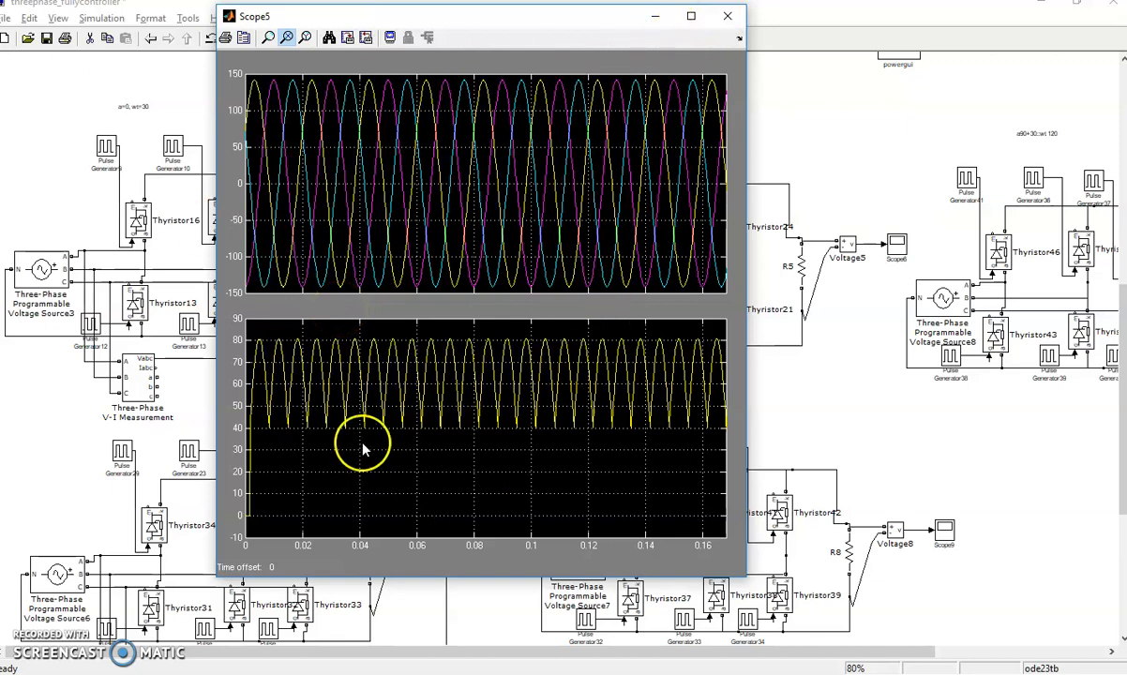
pyautogui.click(726, 17)
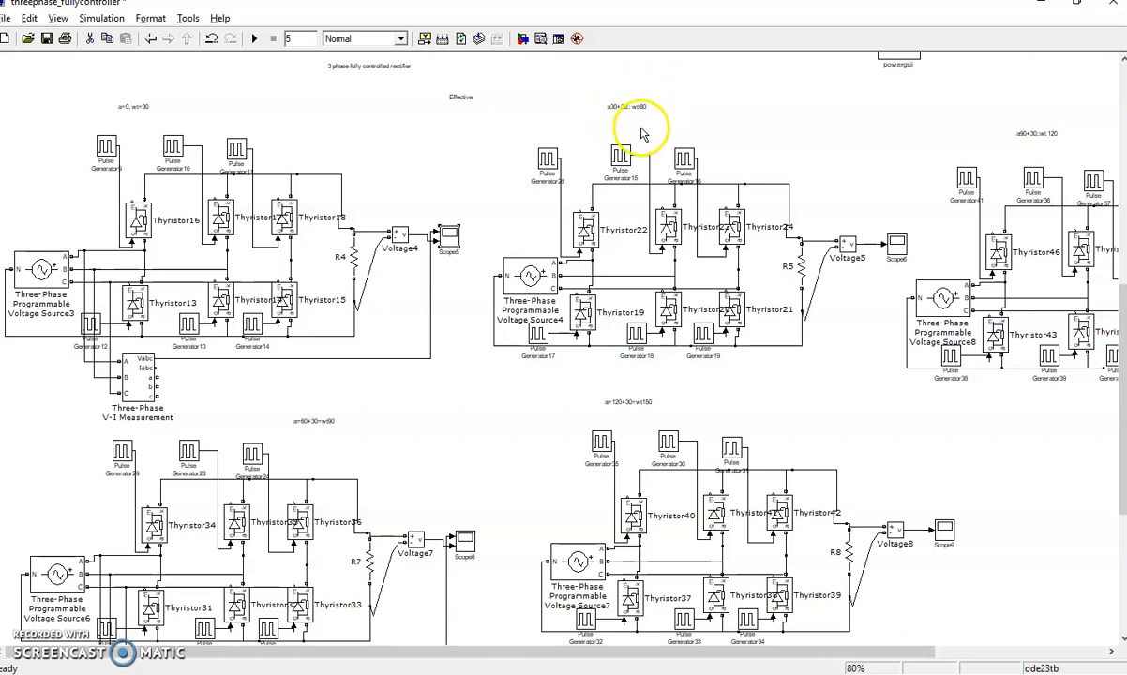
# - Check the phase delay of Pulse Generator20 in the α=30 circuit
pyautogui.doubleClick(544, 165)
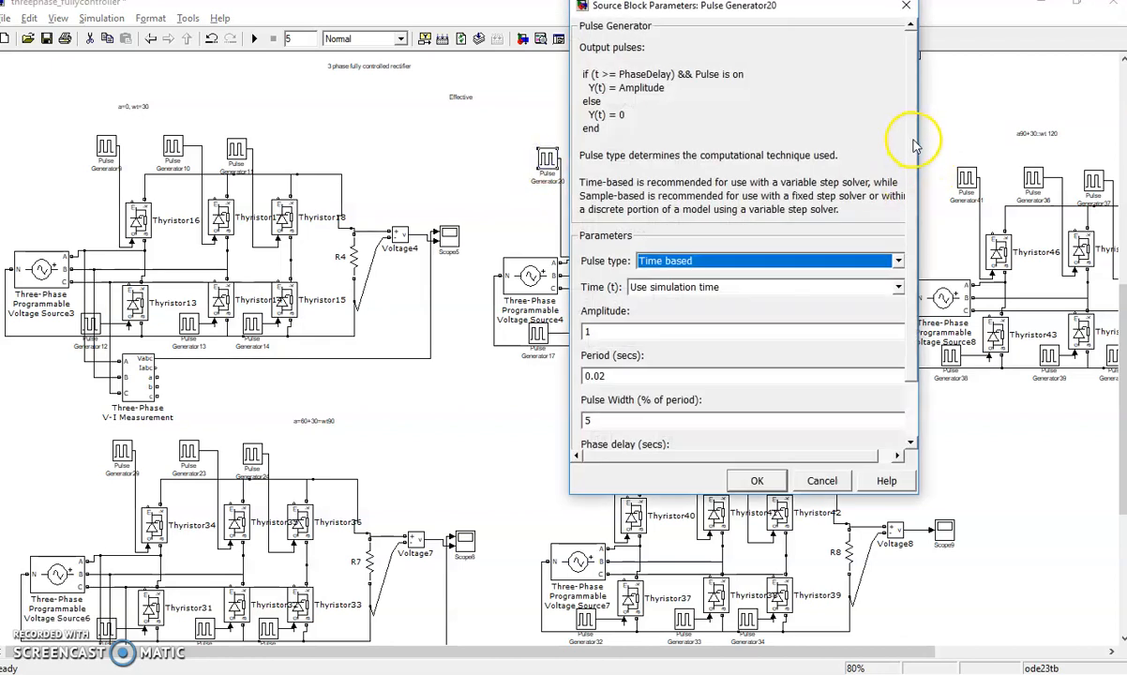
pyautogui.click(912, 332)
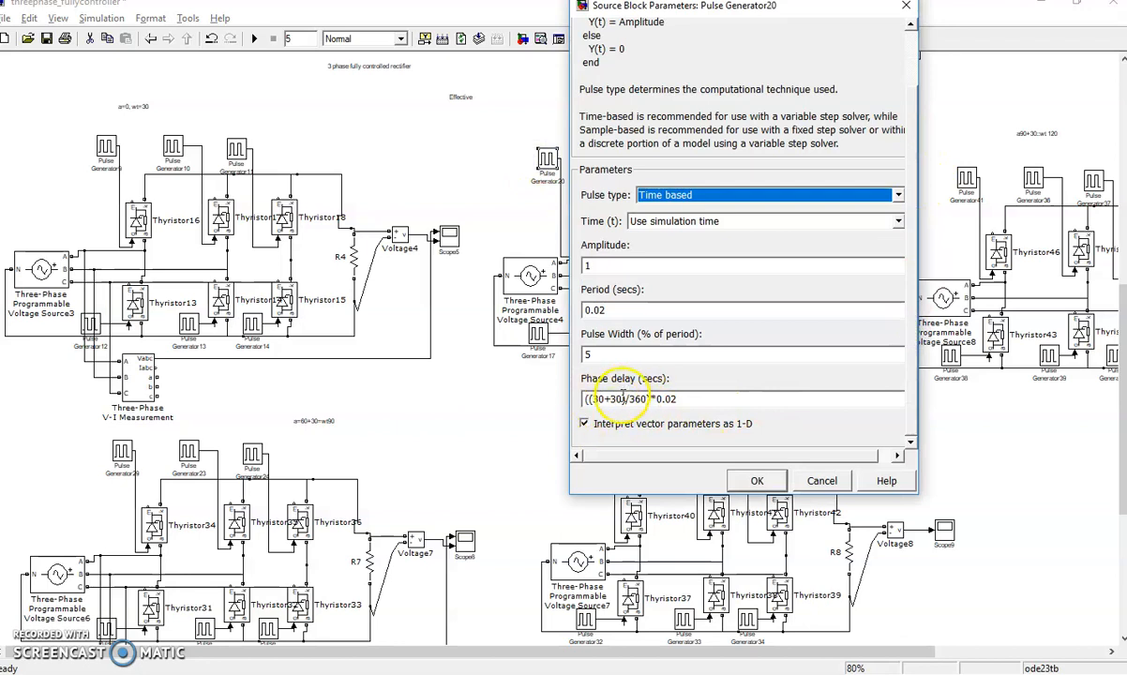
pyautogui.click(761, 480)
# - Check the phase delay of Pulse Generator10 in the α=0 circuit
pyautogui.click(173, 147)
pyautogui.doubleClick(173, 147)
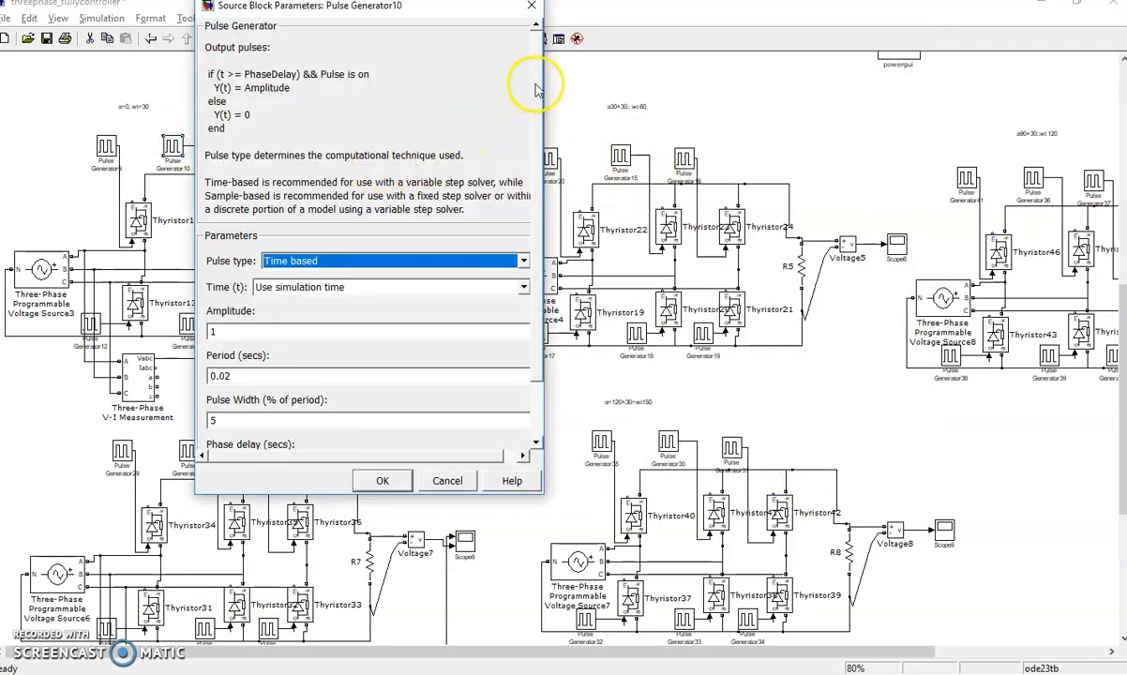
pyautogui.moveTo(536, 85); pyautogui.dragTo(532, 307)
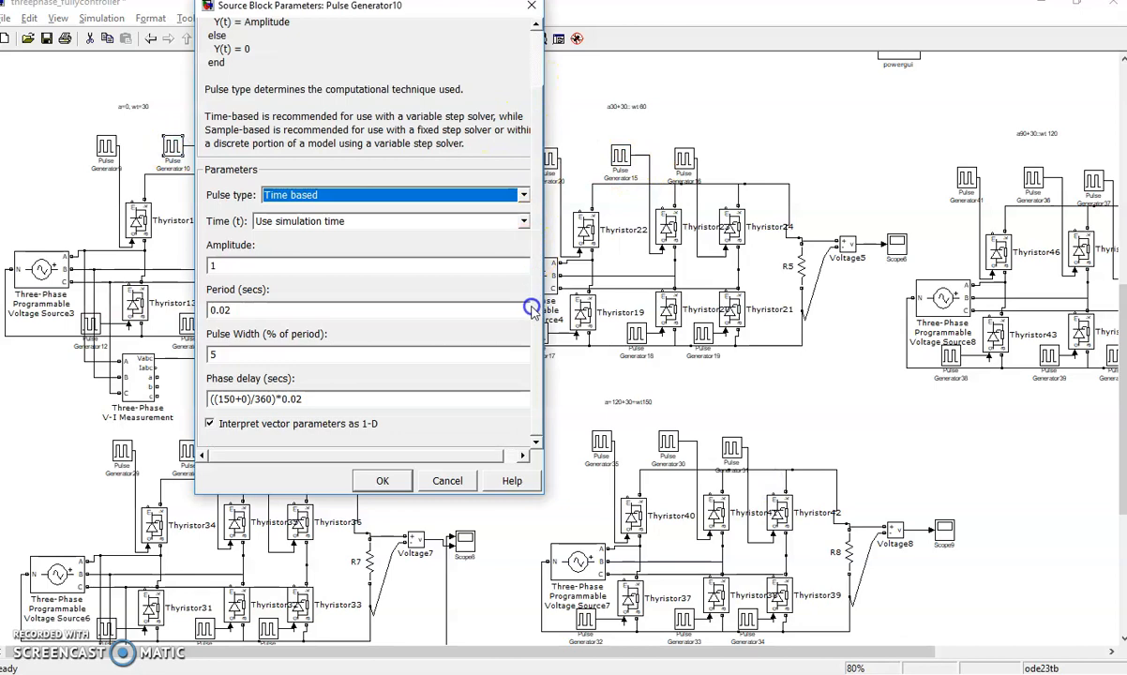
pyautogui.click(447, 481)
# - Check the phase delay of Pulse Generator15, the corresponding pulse source in the α=30 circuit
pyautogui.doubleClick(622, 157)
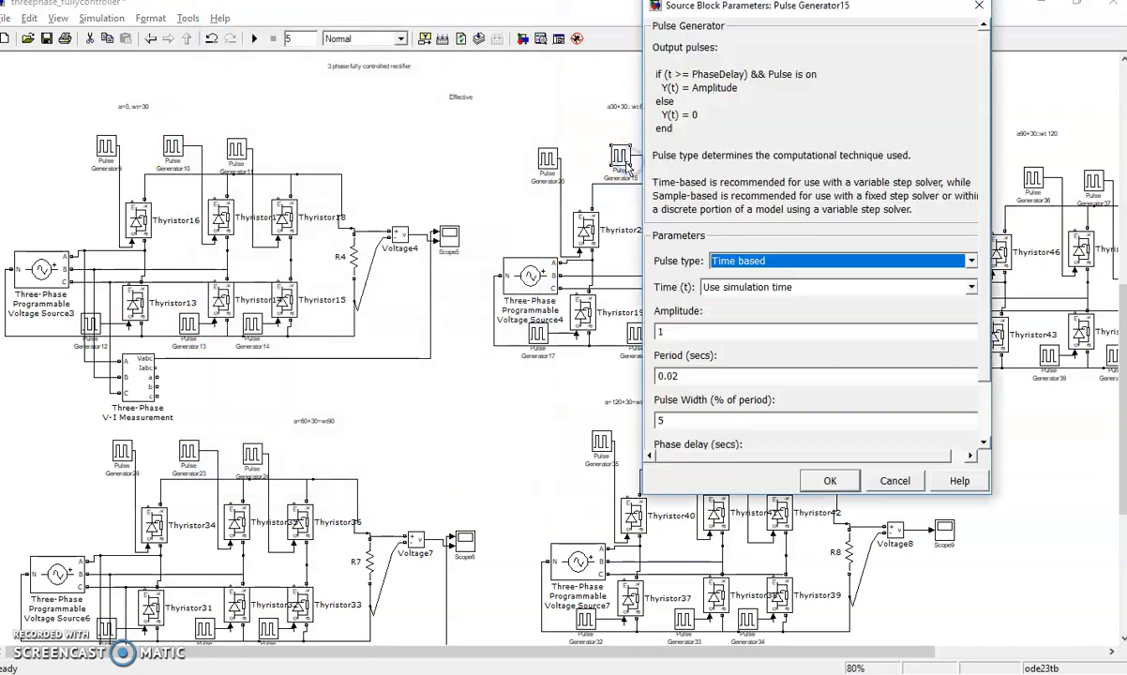
pyautogui.moveTo(980, 272); pyautogui.dragTo(976, 323)
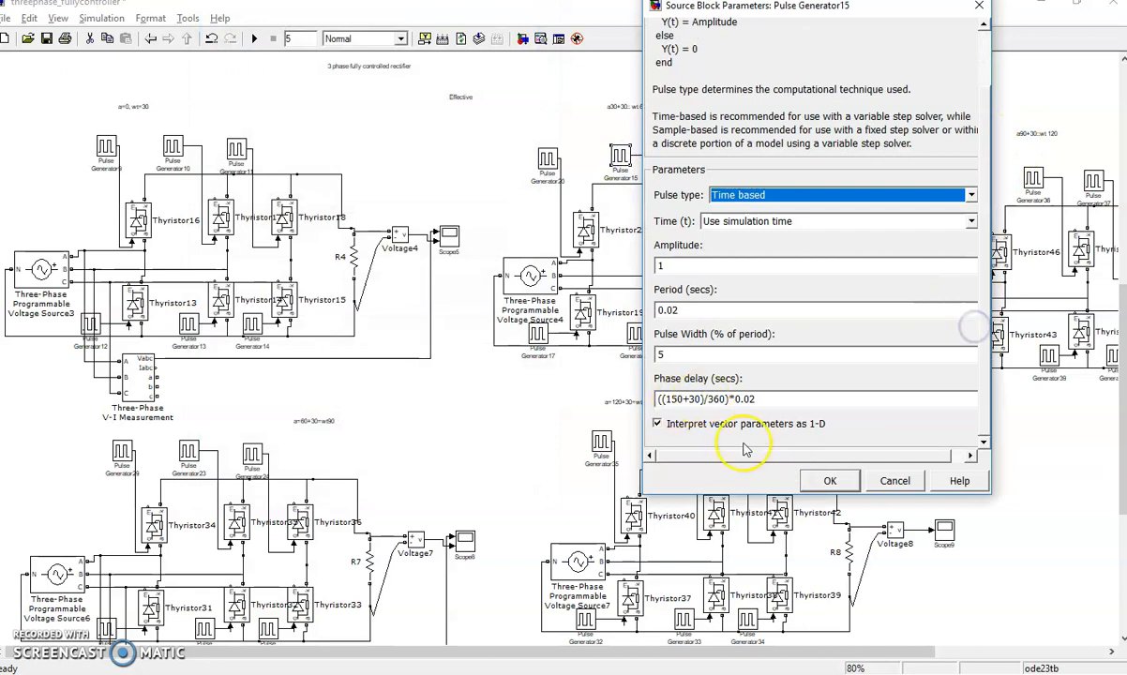
pyautogui.click(852, 489)
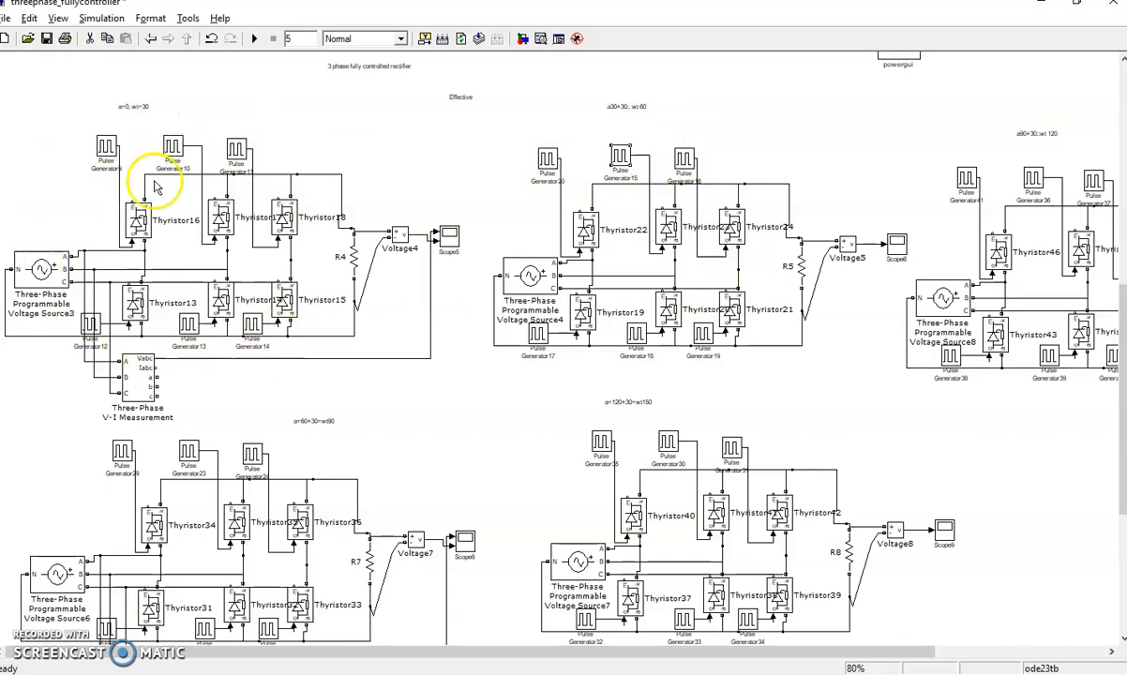
# - Examine the α=30 circuit's output voltage in Scope6, autoscaled and zoomed to about 0.77 to 0.82 s
pyautogui.doubleClick(897, 244)
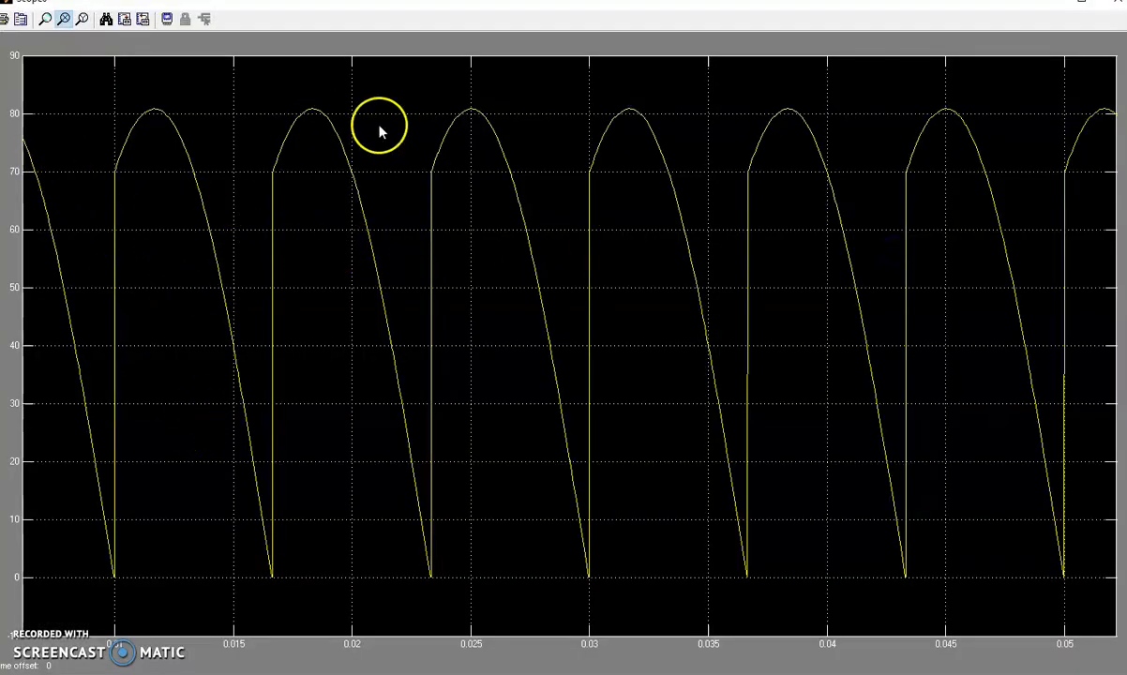
pyautogui.click(106, 18)
pyautogui.moveTo(189, 226); pyautogui.dragTo(441, 226)
pyautogui.click(375, 267)
pyautogui.click(376, 267)
pyautogui.click(375, 267)
# - Switch to rectifier.pdf in WPS Office and view the hand-drawn α=30 waveform on page 83
pyautogui.hotkey('alt', 'Tab')
pyautogui.hotkey('alt', 'Tab')
pyautogui.hotkey('alt', 'Tab')
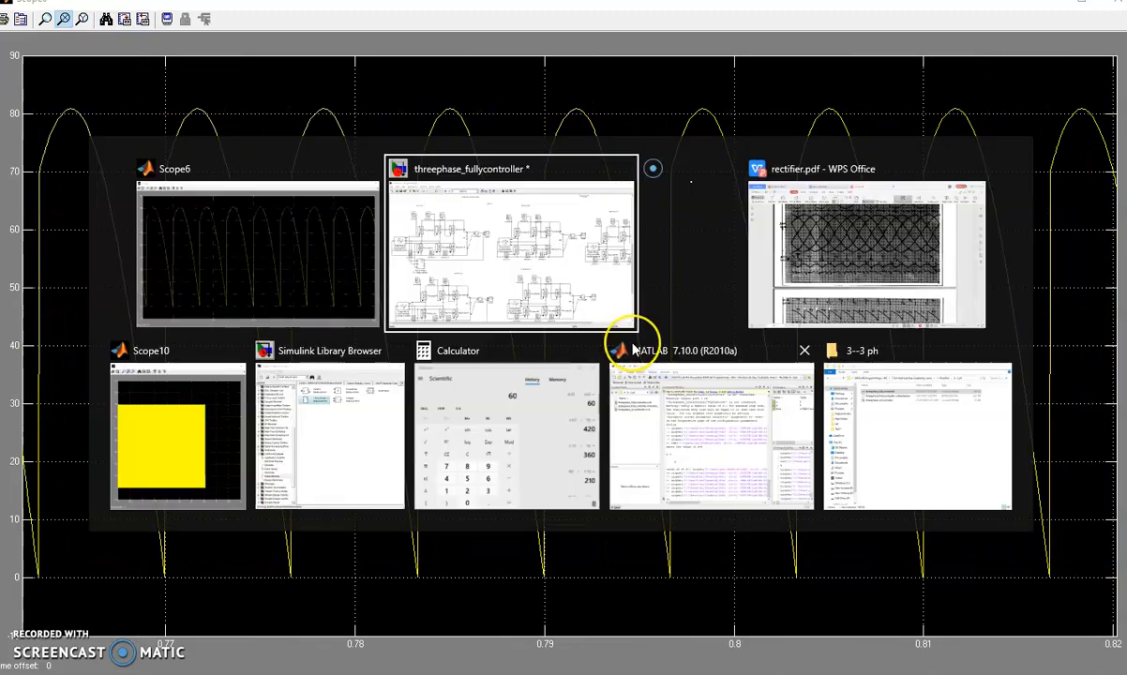
pyautogui.scroll(-5, 609, 349)
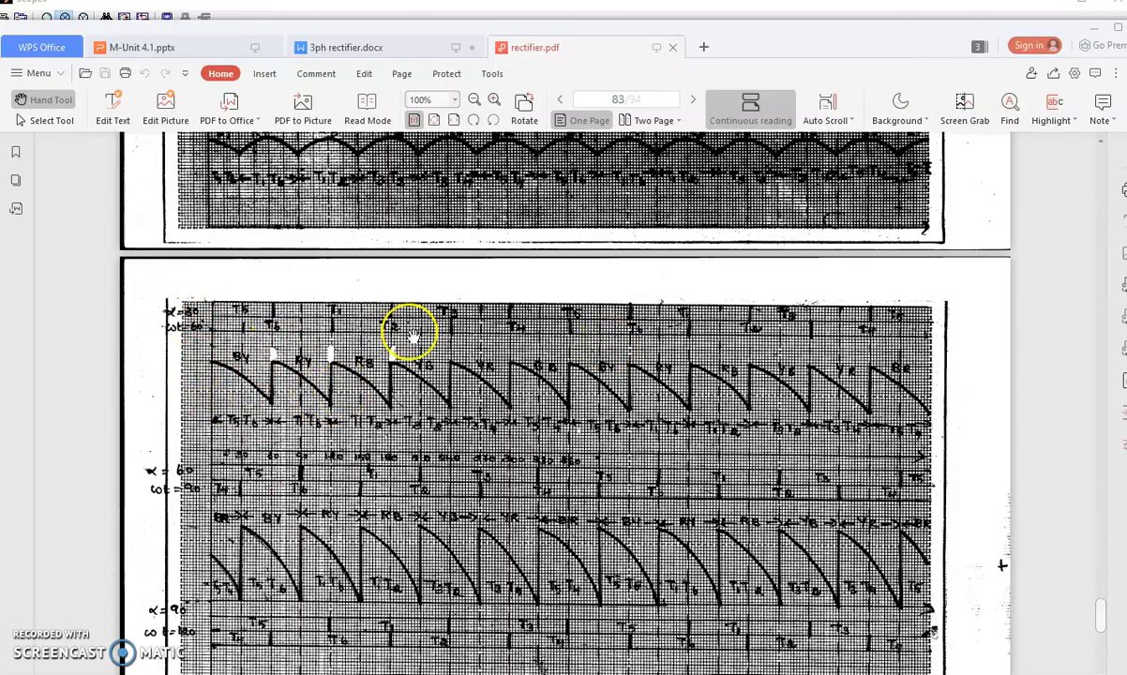
# - Return to the Simulink model and recheck Pulse Generator20's phase delay without changing its parameters
pyautogui.hotkey('alt', 'Tab')
pyautogui.hotkey('alt', 'Tab')
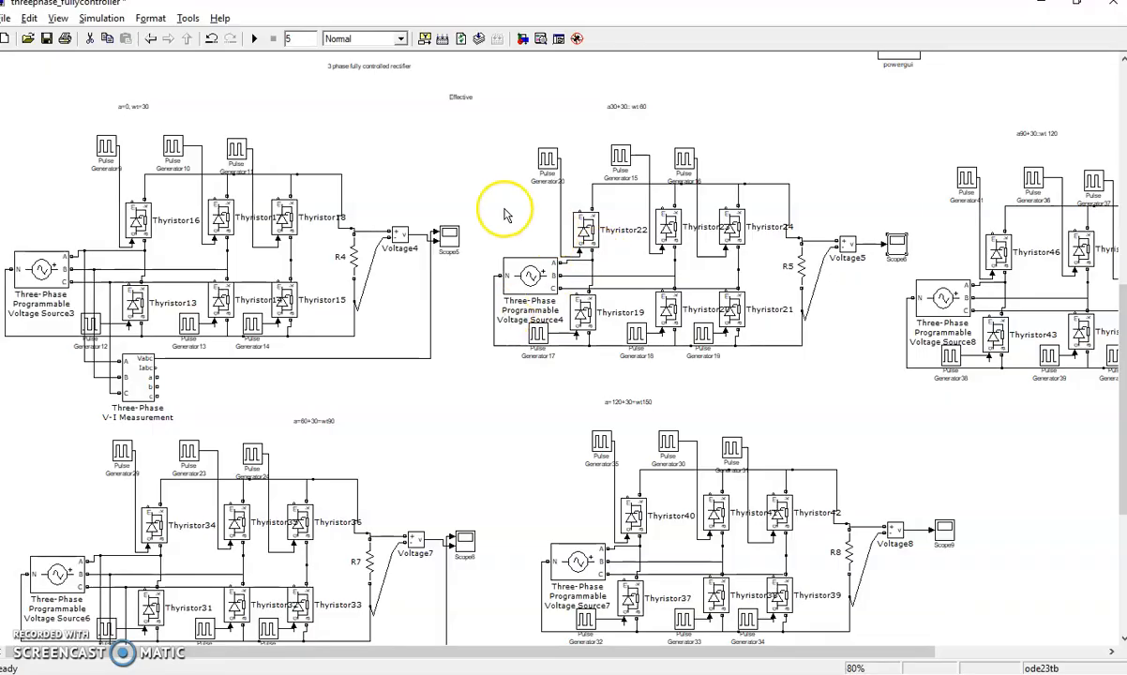
pyautogui.doubleClick(549, 158)
pyautogui.moveTo(909, 180); pyautogui.dragTo(911, 300)
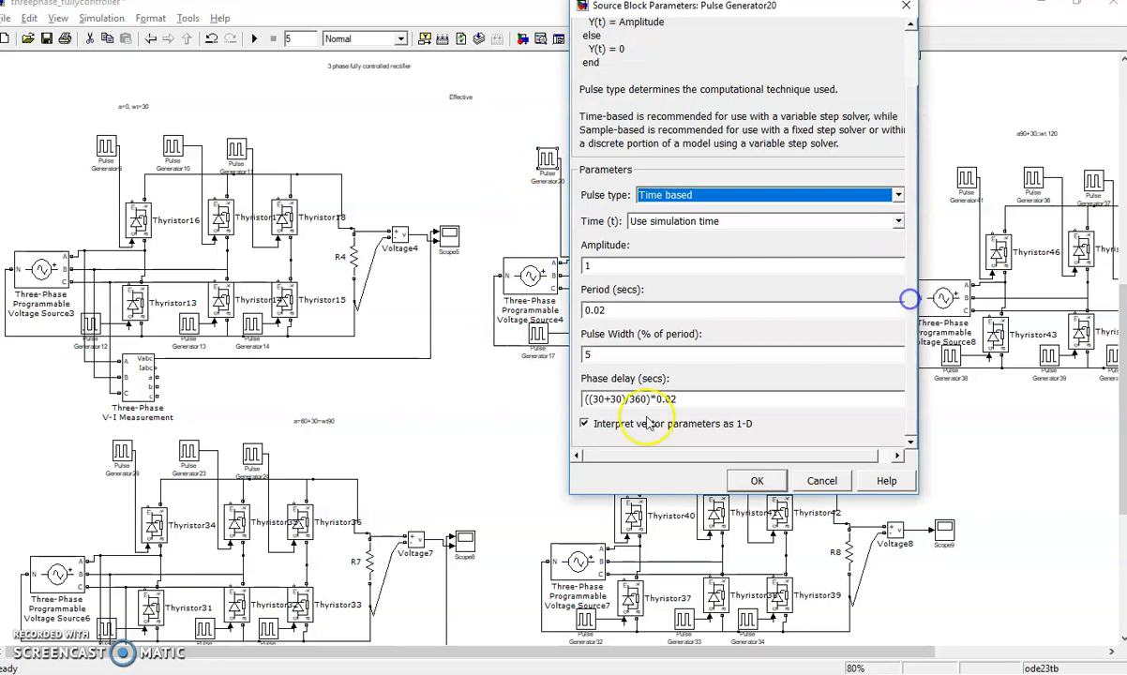
pyautogui.click(808, 483)
# - Switch back to rectifier.pdf in WPS Office and examine the phase and thyristor sequence of the α=30 waveform
pyautogui.hotkey('alt', 'Tab')
pyautogui.click(557, 300)
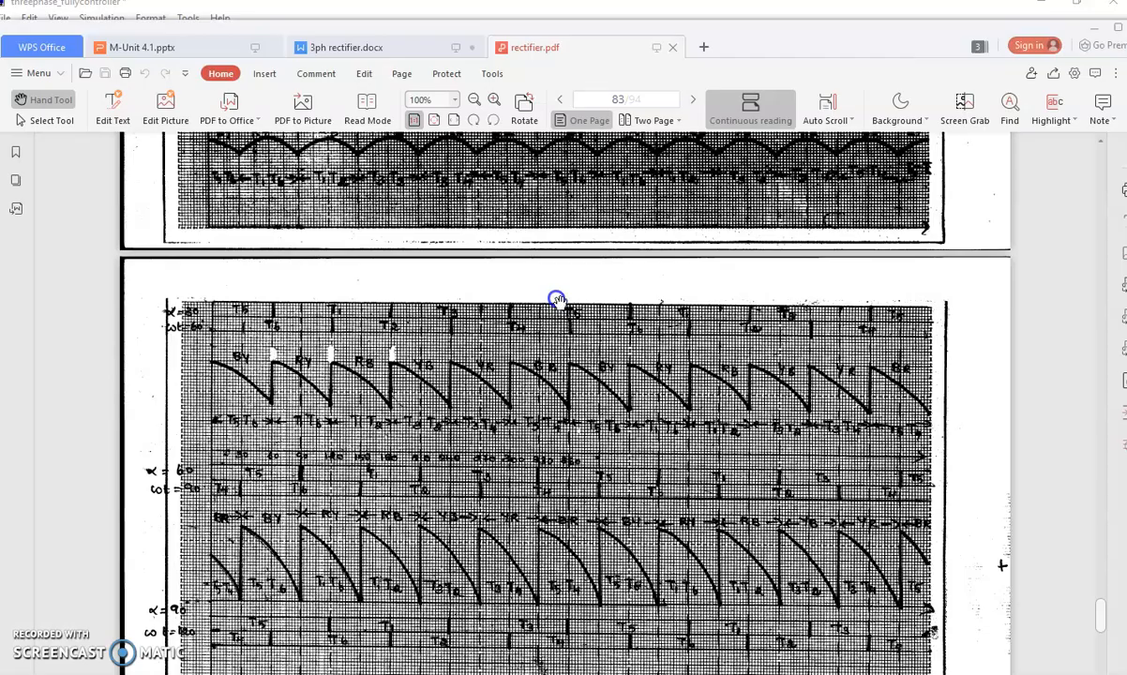
pyautogui.press('alt')
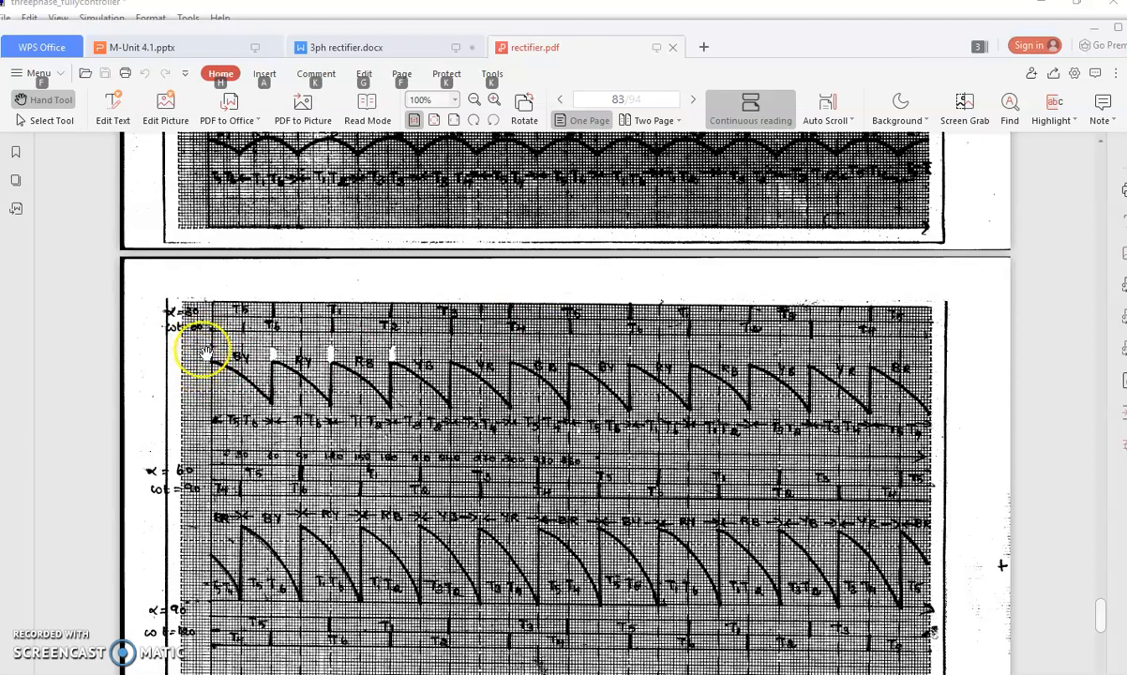
pyautogui.moveTo(227, 373); pyautogui.dragTo(317, 433)
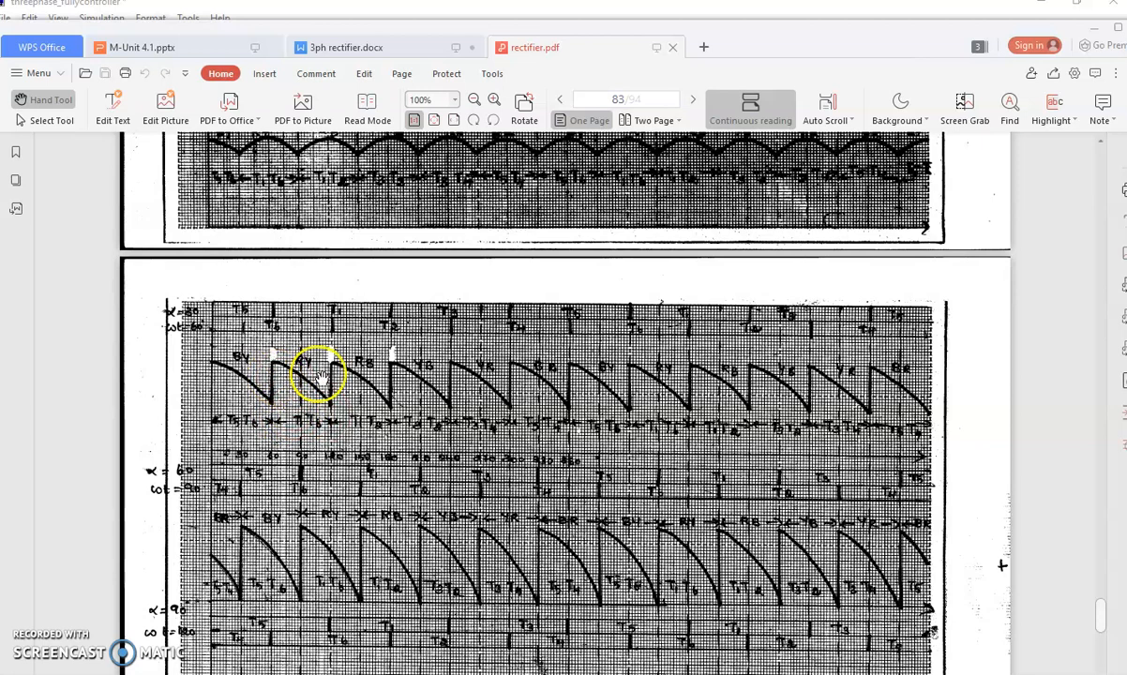
# - Open 3ph rectifier.docx and highlight the phase and thyristor pair entries in the fully controlled converter table
pyautogui.click(345, 46)
pyautogui.moveTo(424, 275); pyautogui.dragTo(441, 335)
pyautogui.moveTo(454, 274); pyautogui.dragTo(466, 343)
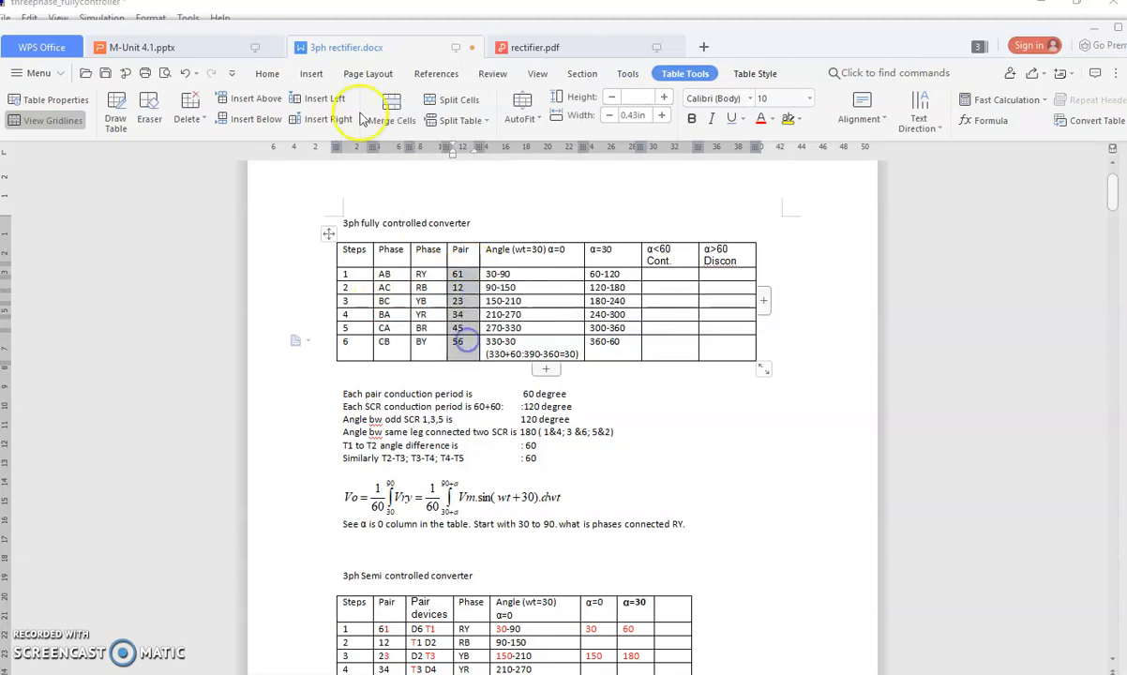
# - Return to rectifier.pdf and compare its hand-drawn α=30 waveform with the simulated waveform in Scope6
pyautogui.click(525, 47)
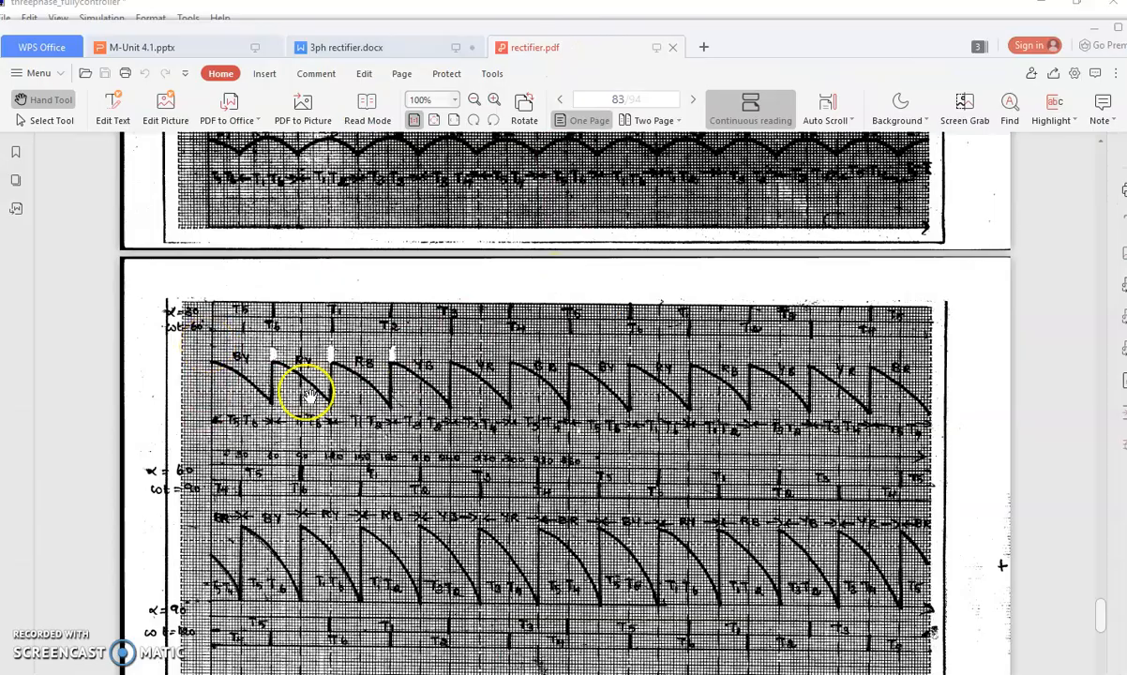
pyautogui.hotkey('alt', 'Tab')
pyautogui.hotkey('alt', 'Tab')
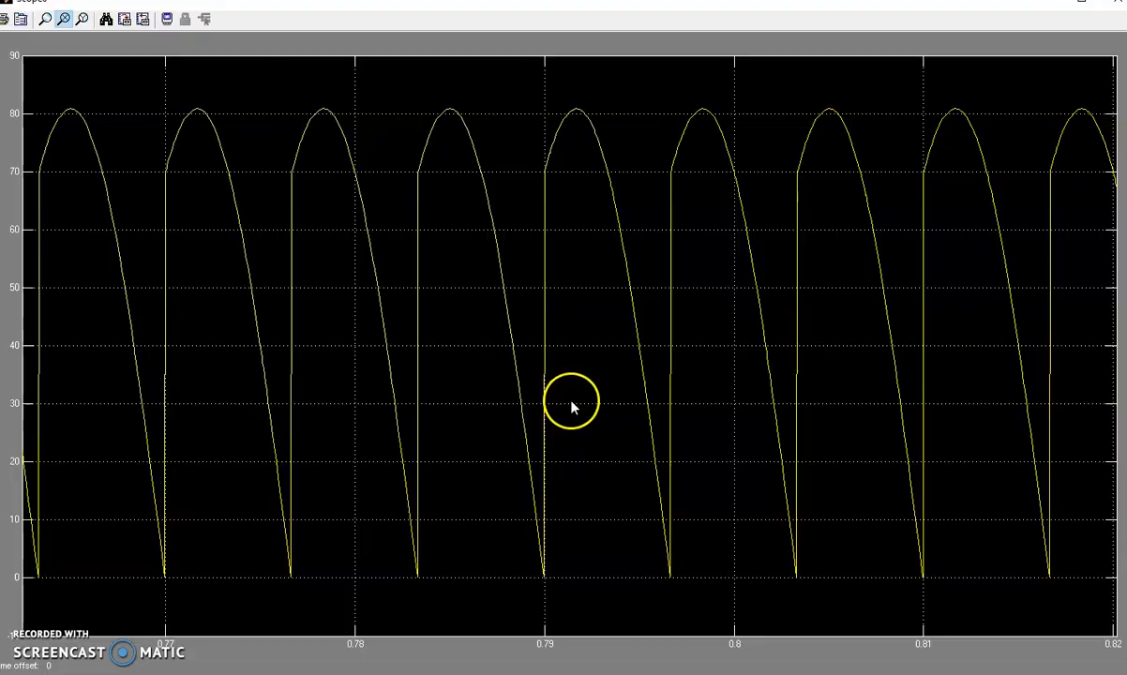
pyautogui.hotkey('alt', 'Tab')
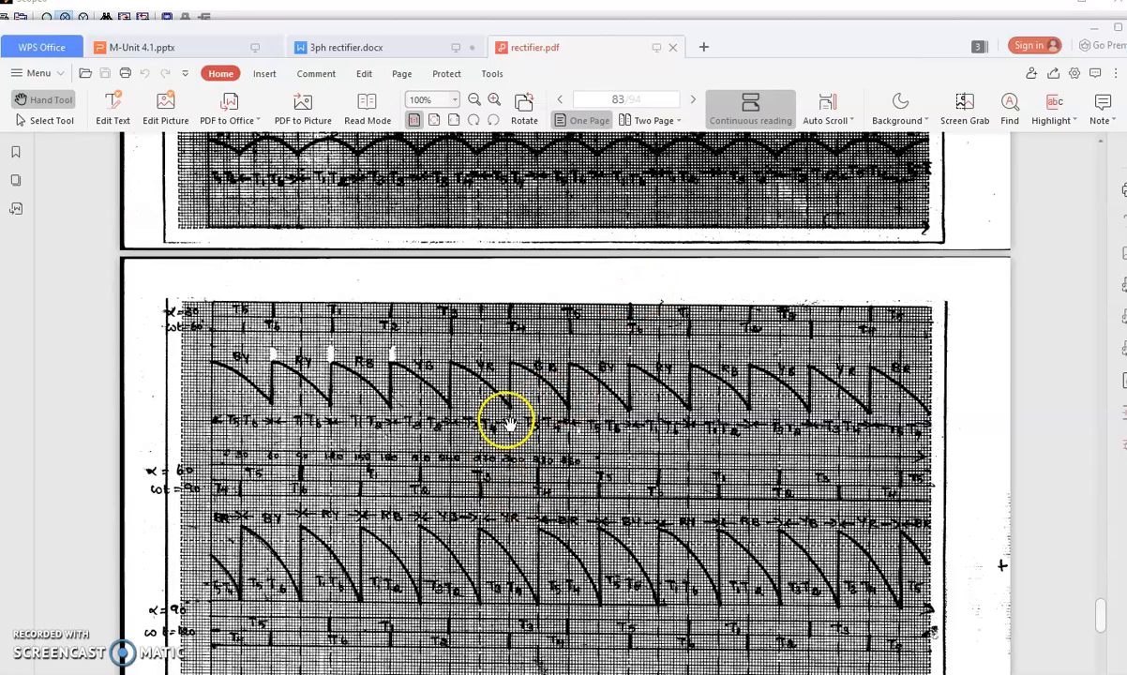
pyautogui.hotkey('alt', 'Tab')
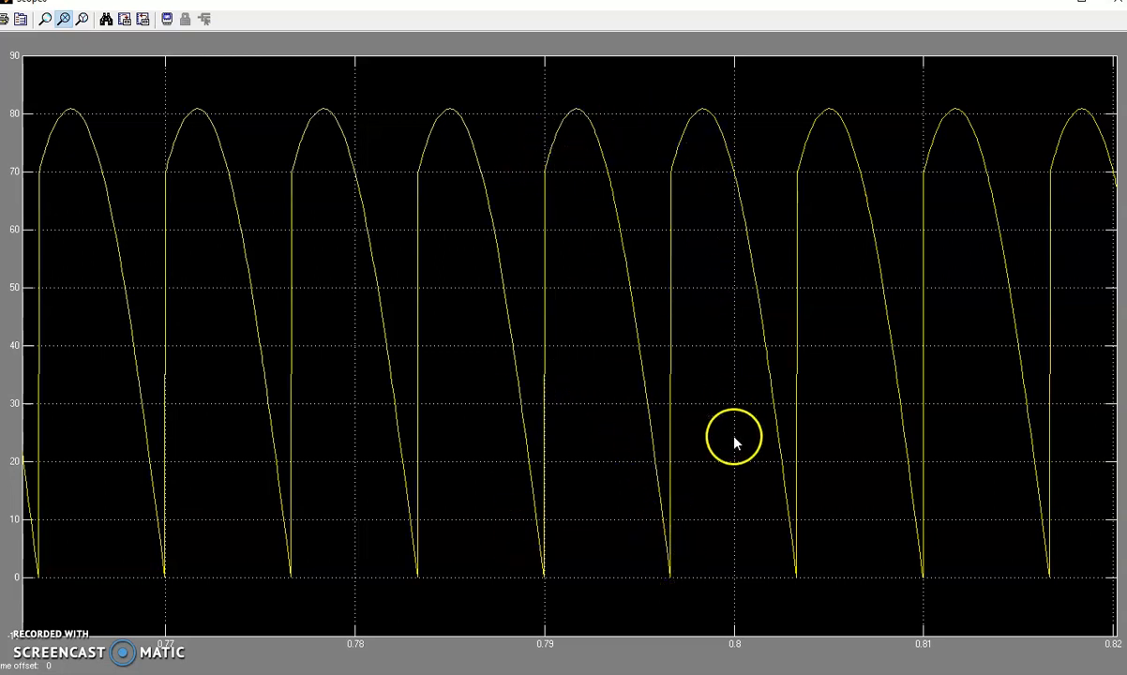
# - Switch back to rectifier.pdf and examine the hand-drawn α=60 and α=90 waveforms with their thyristor pairs on page 83
pyautogui.hotkey('alt', 'Tab')
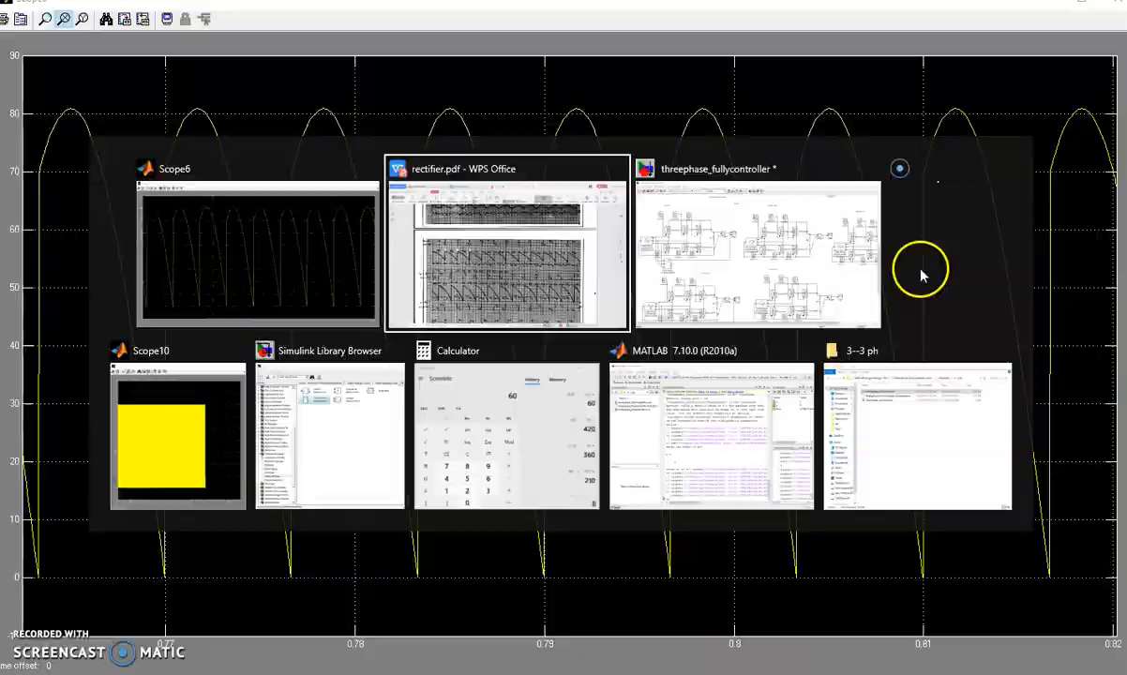
pyautogui.scroll(-1, 217, 384)
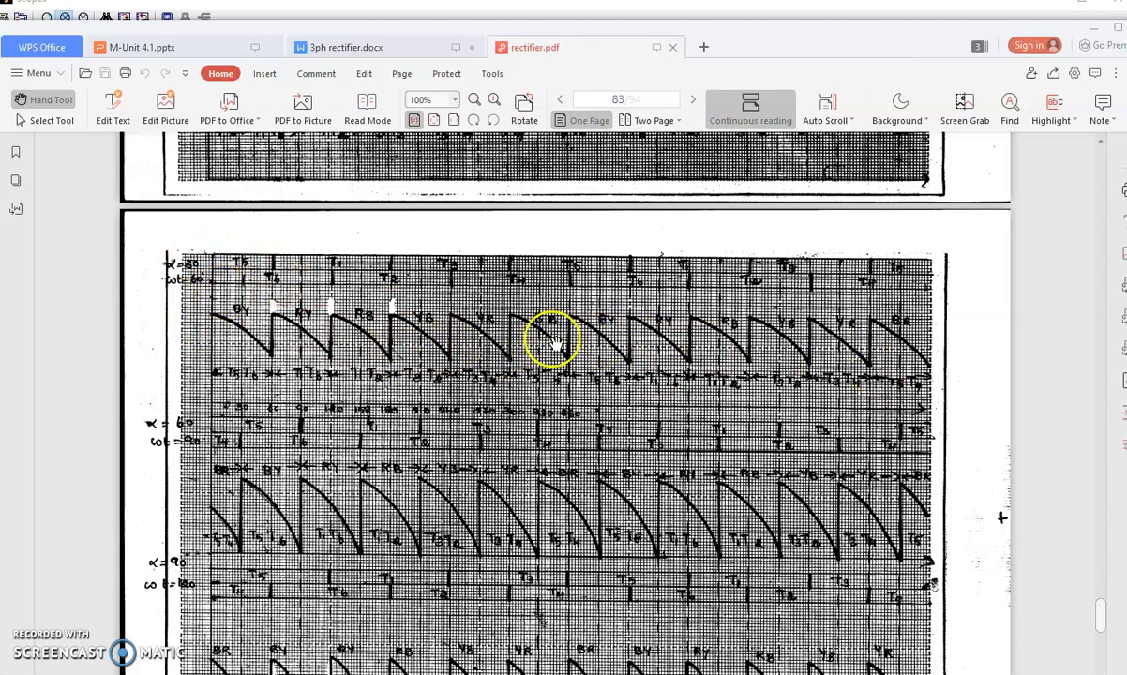
pyautogui.scroll(-2, 630, 325)
pyautogui.scroll(-1, 630, 326)
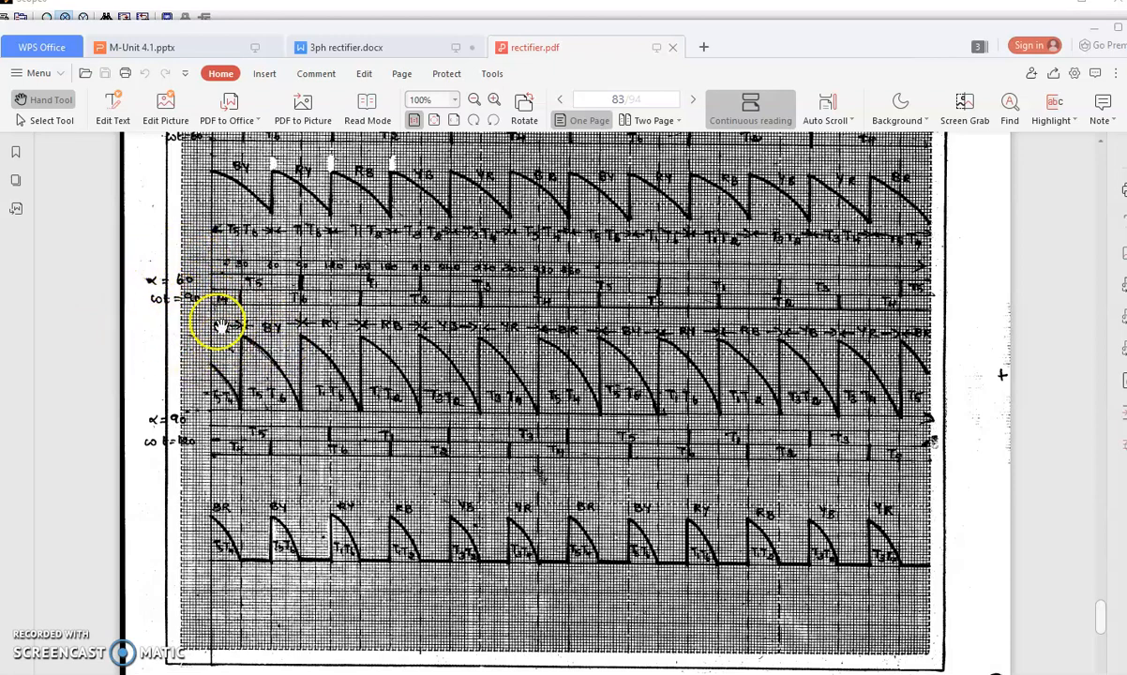
pyautogui.scroll(-1, 188, 434)
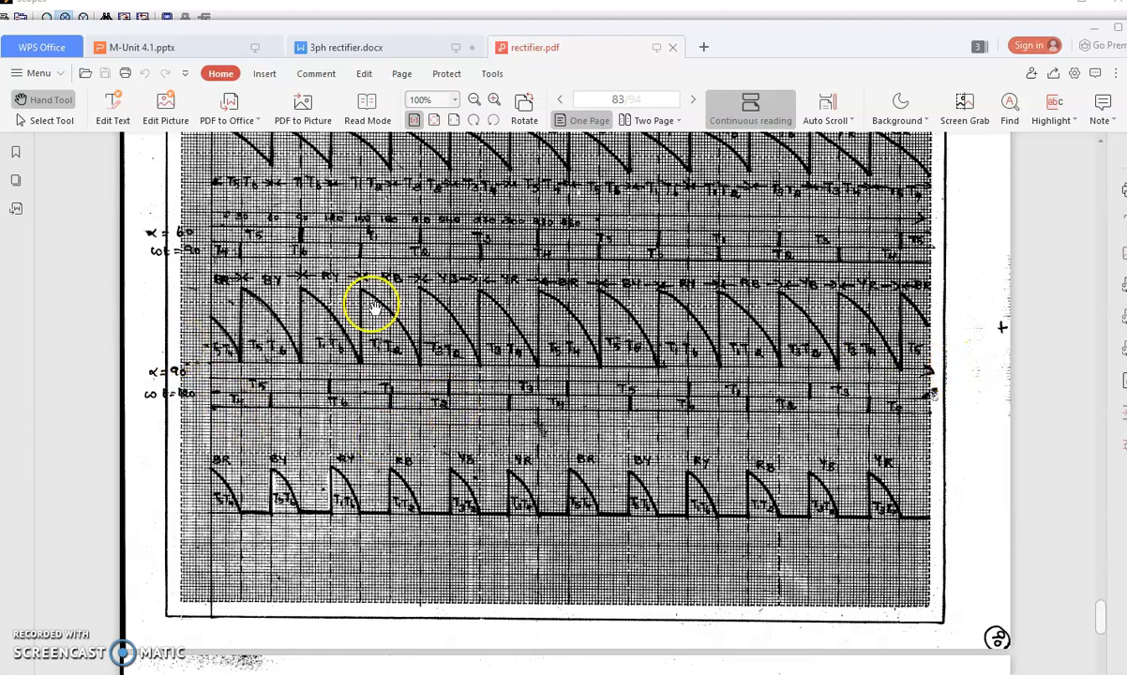
pyautogui.scroll(-2, 460, 497)
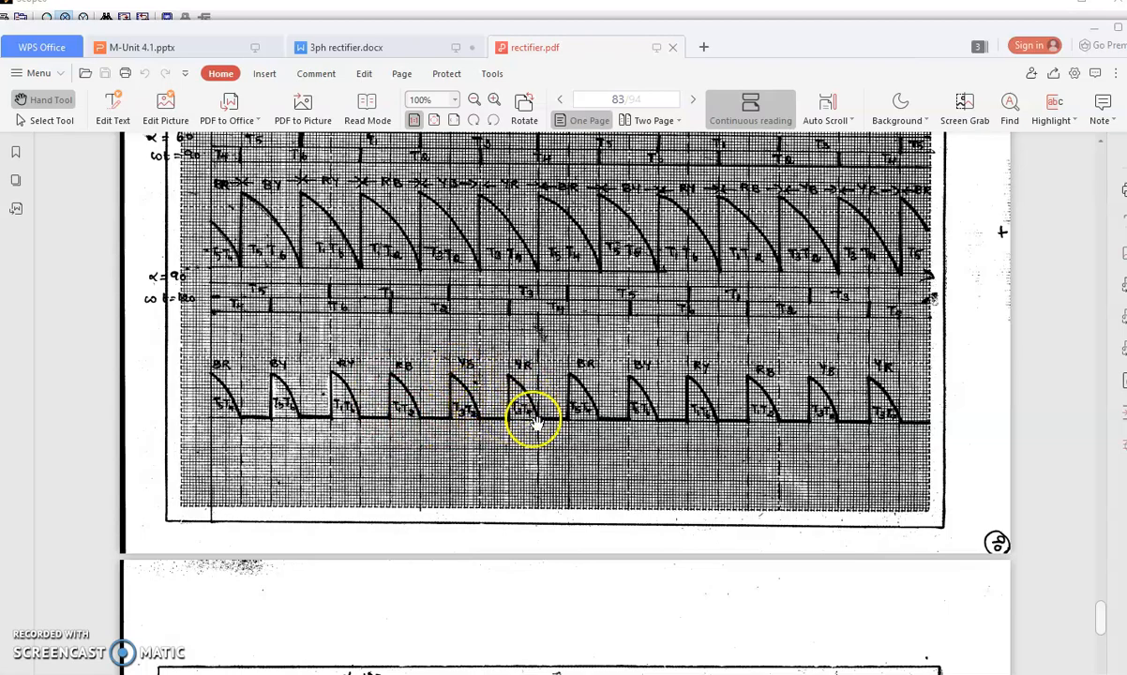
# - Switch to the Simulink model and check Pulse Generator41's phase delay in the α=90 circuit without changing its parameters
pyautogui.hotkey('alt', 'Tab')
pyautogui.hotkey('alt', 'Tab')
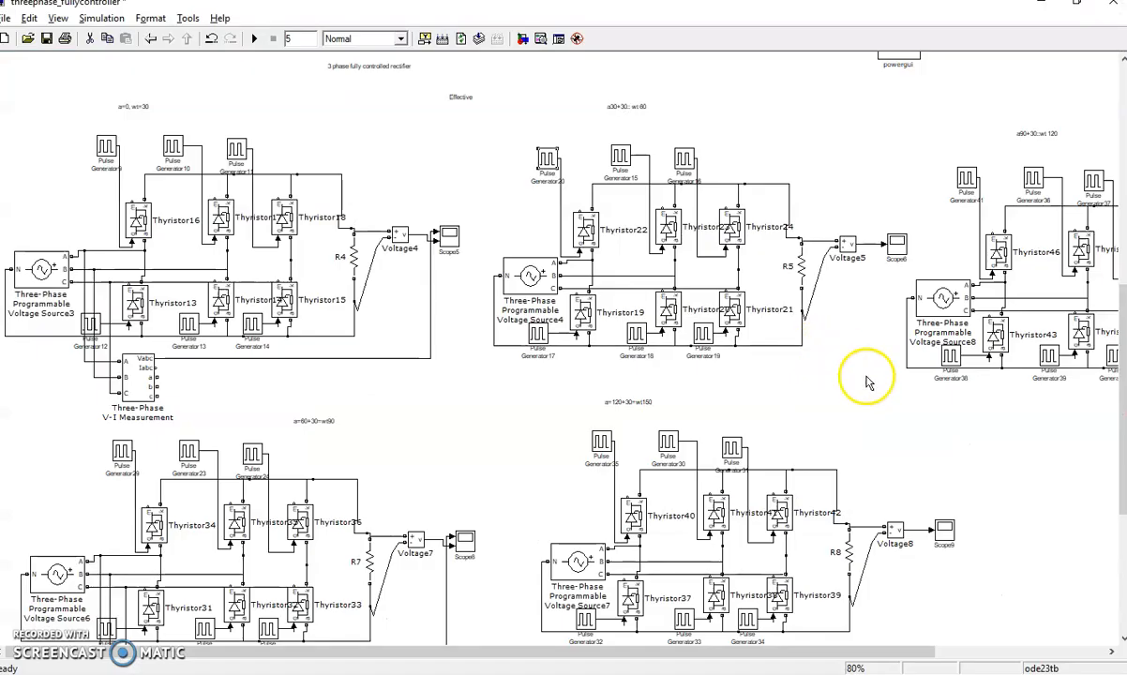
pyautogui.moveTo(870, 651); pyautogui.dragTo(1017, 633)
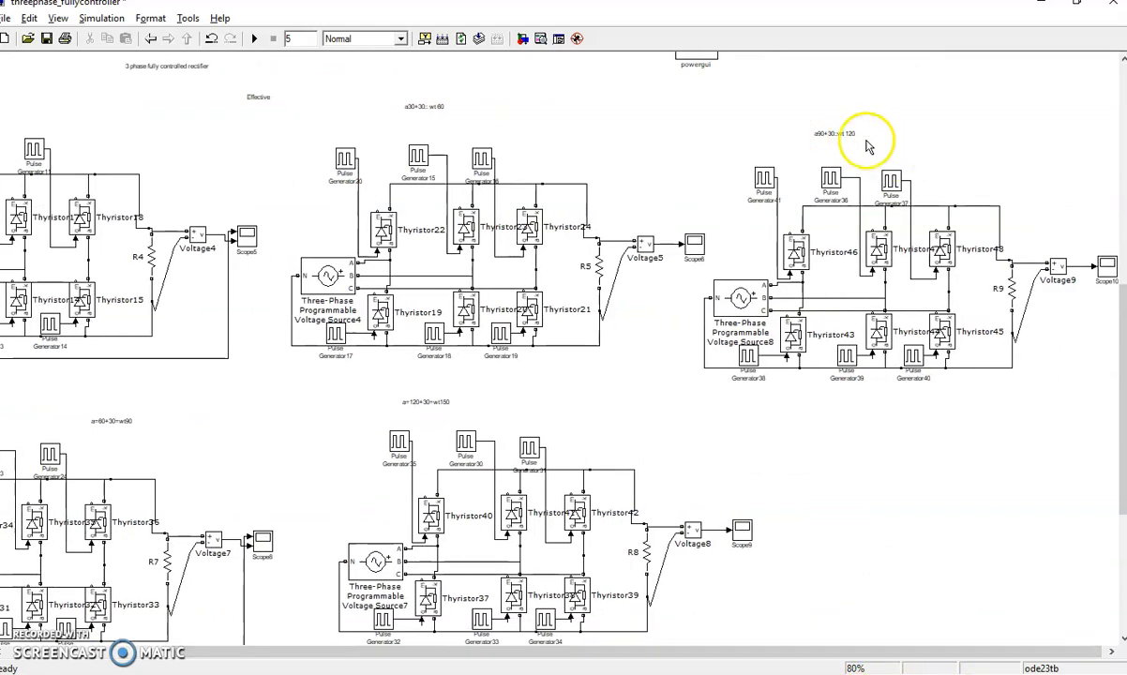
pyautogui.doubleClick(765, 177)
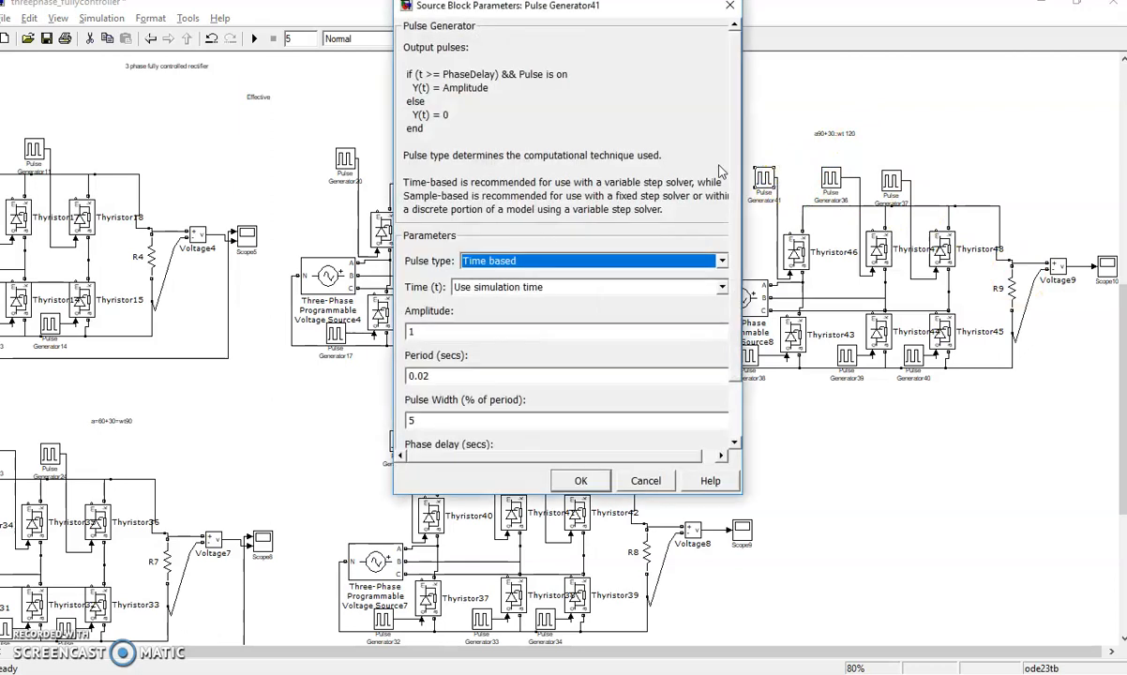
pyautogui.scroll(-2, 736, 150)
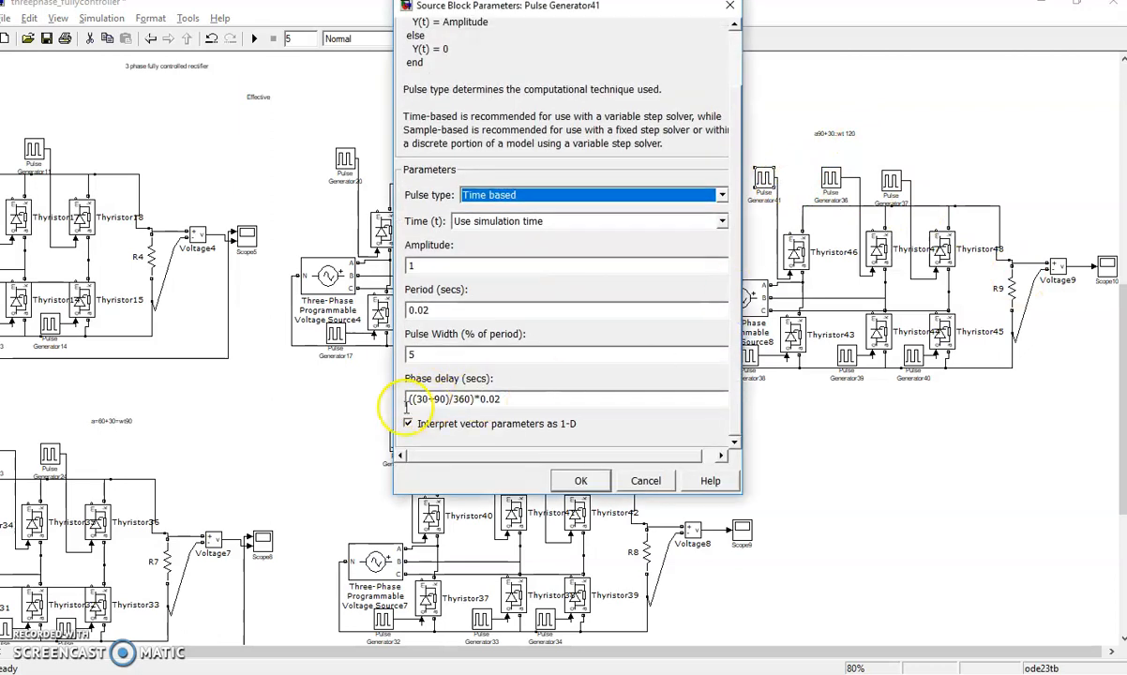
pyautogui.click(641, 484)
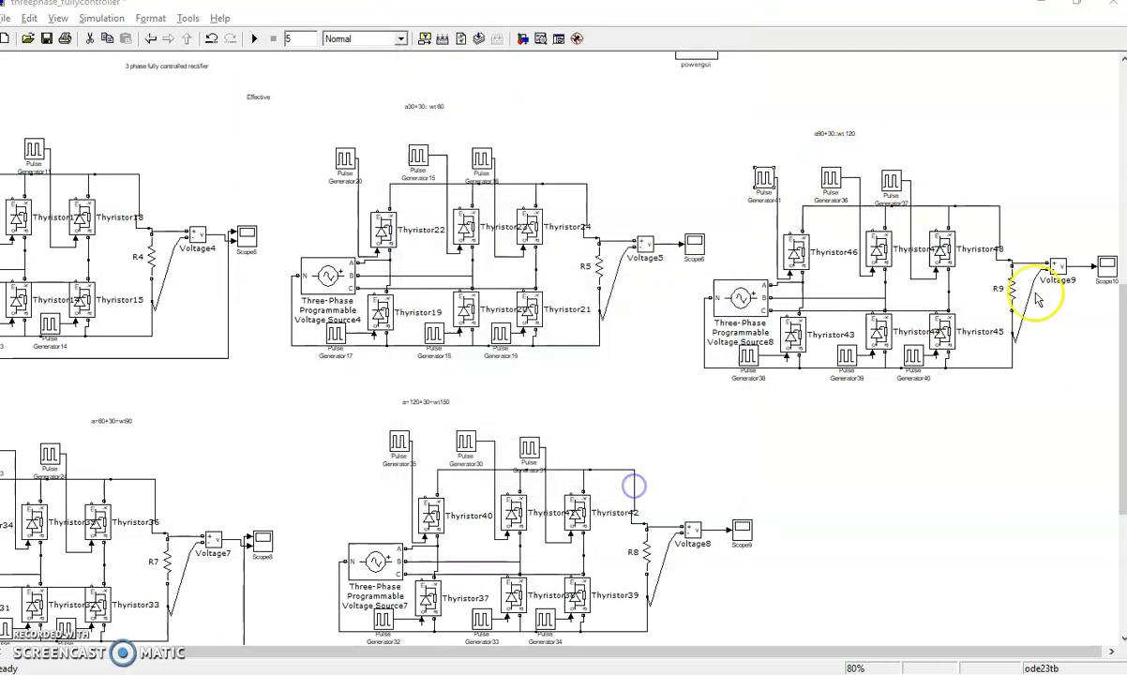
# - Open Scope10 of the α=90 circuit, zoom in on the time axis and maximize the scope to inspect the output pulses
pyautogui.doubleClick(1108, 267)
pyautogui.moveTo(292, 222); pyautogui.dragTo(136, 225)
pyautogui.click(261, 244)
pyautogui.click(264, 244)
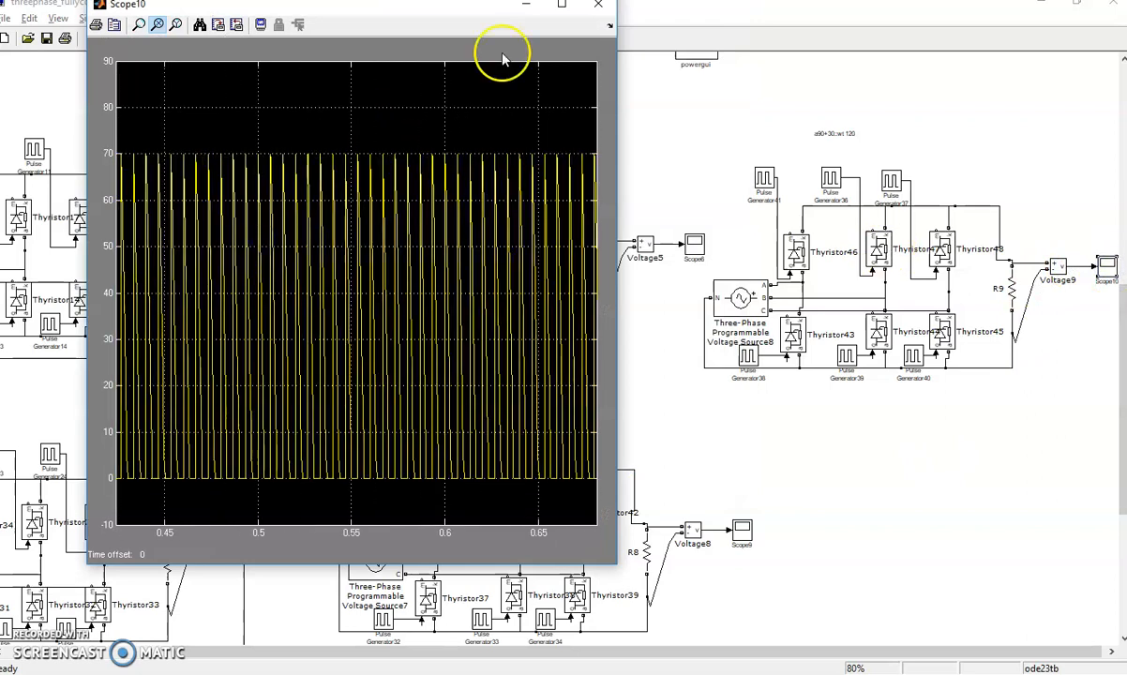
pyautogui.click(574, 8)
pyautogui.click(449, 268)
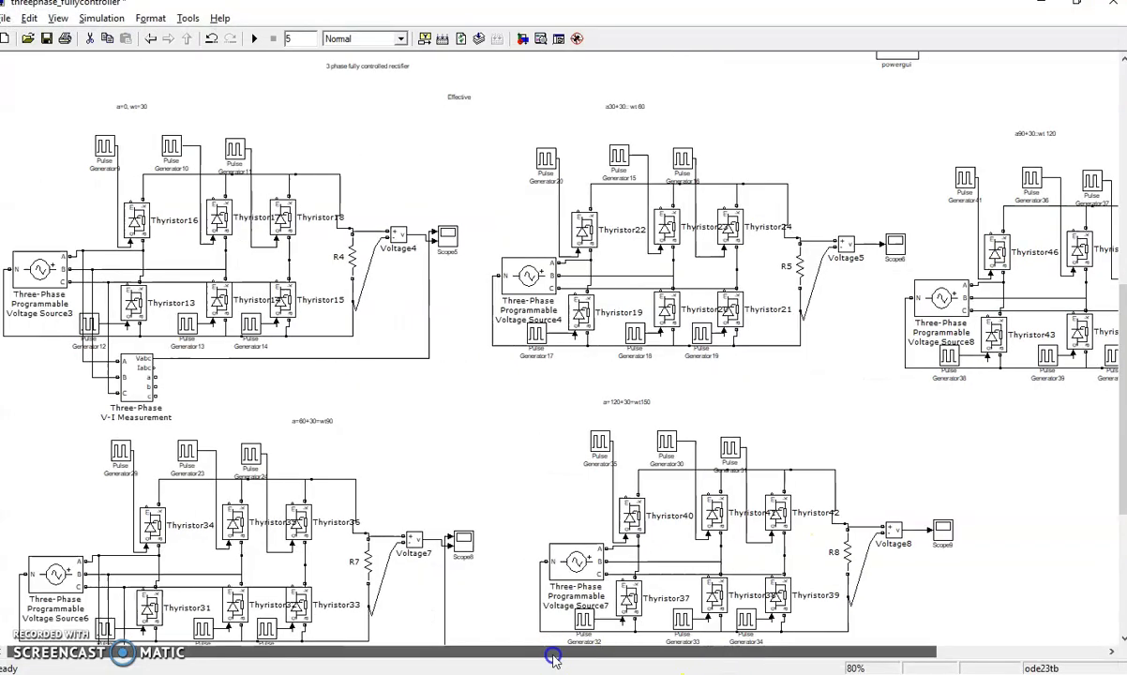
# - Check Pulse Generator29's phase delay in the α=60 circuit without changes and view the circuit's waveforms in Scope8
pyautogui.scroll(-2, 207, 412)
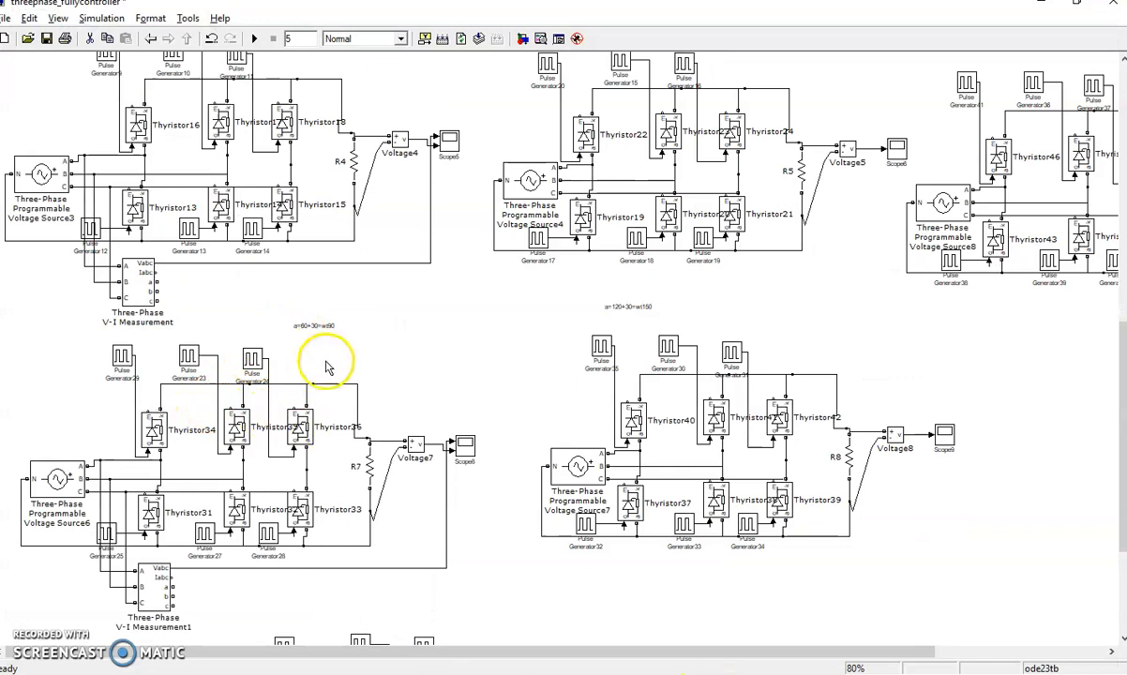
pyautogui.doubleClick(121, 358)
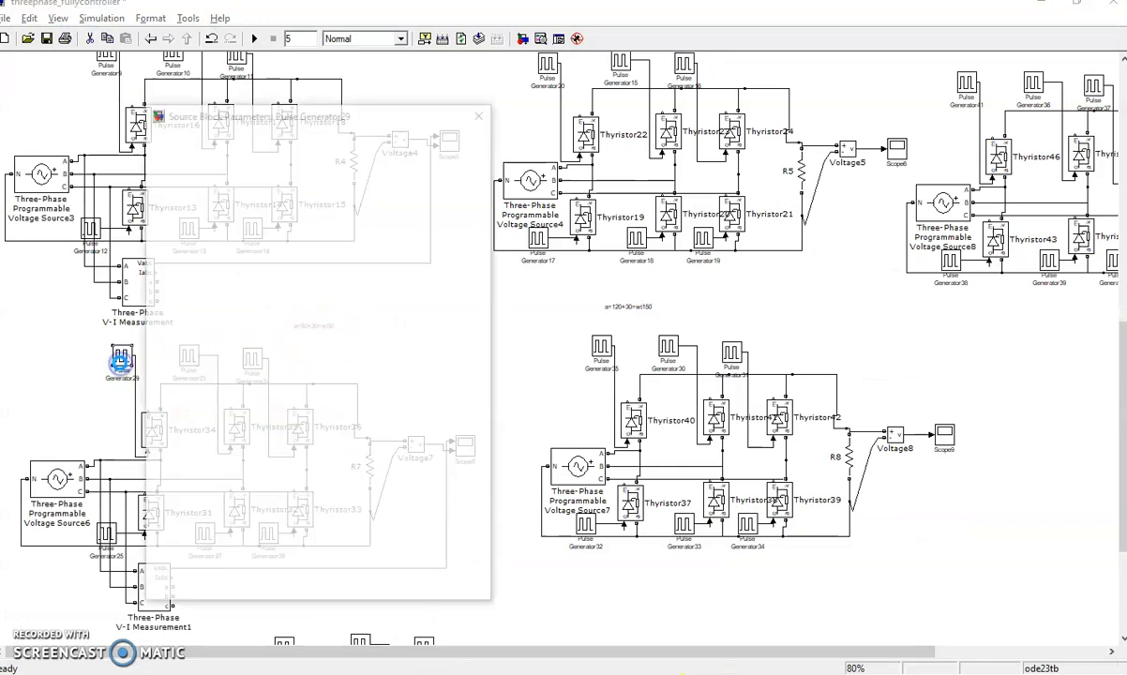
pyautogui.click(486, 229)
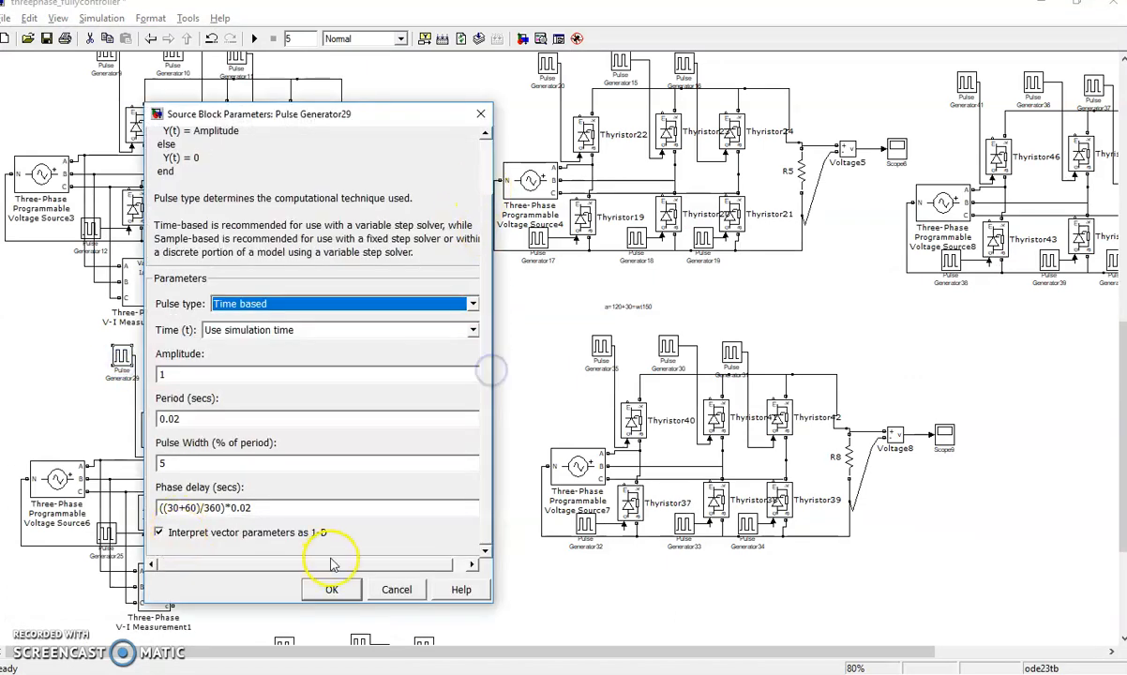
pyautogui.click(396, 589)
pyautogui.doubleClick(469, 448)
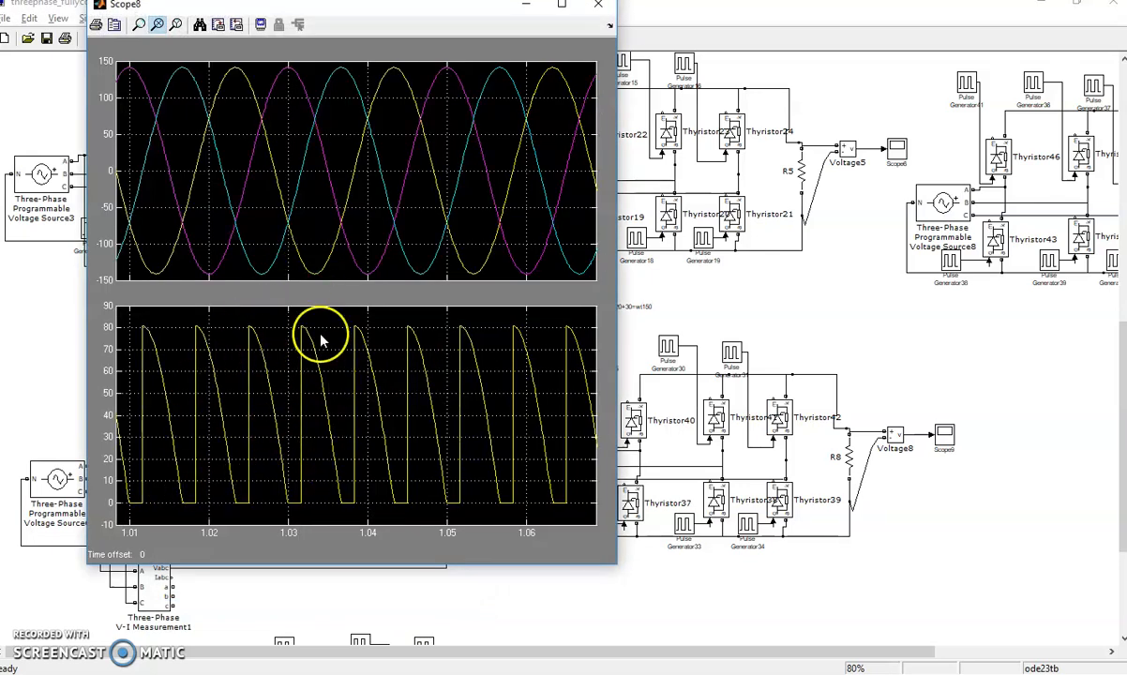
pyautogui.click(588, 9)
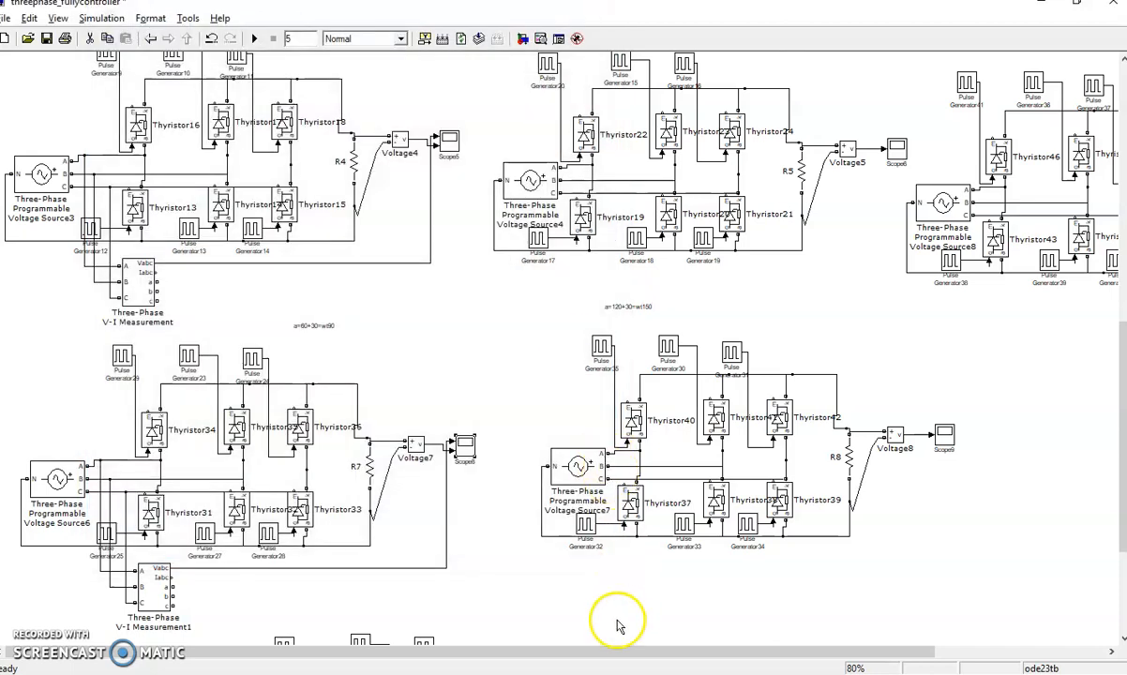
# - Locate the α=120 circuit and view its output voltage waveform in Scope9
pyautogui.moveTo(746, 662); pyautogui.dragTo(885, 659)
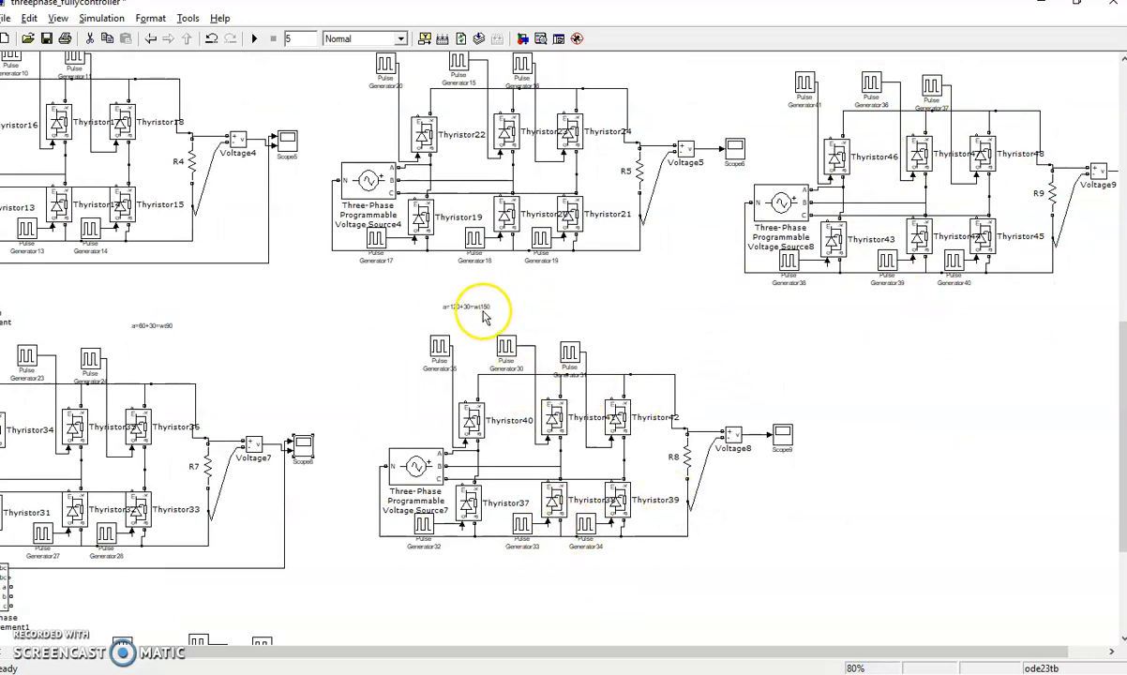
pyautogui.scroll(3, 906, 267)
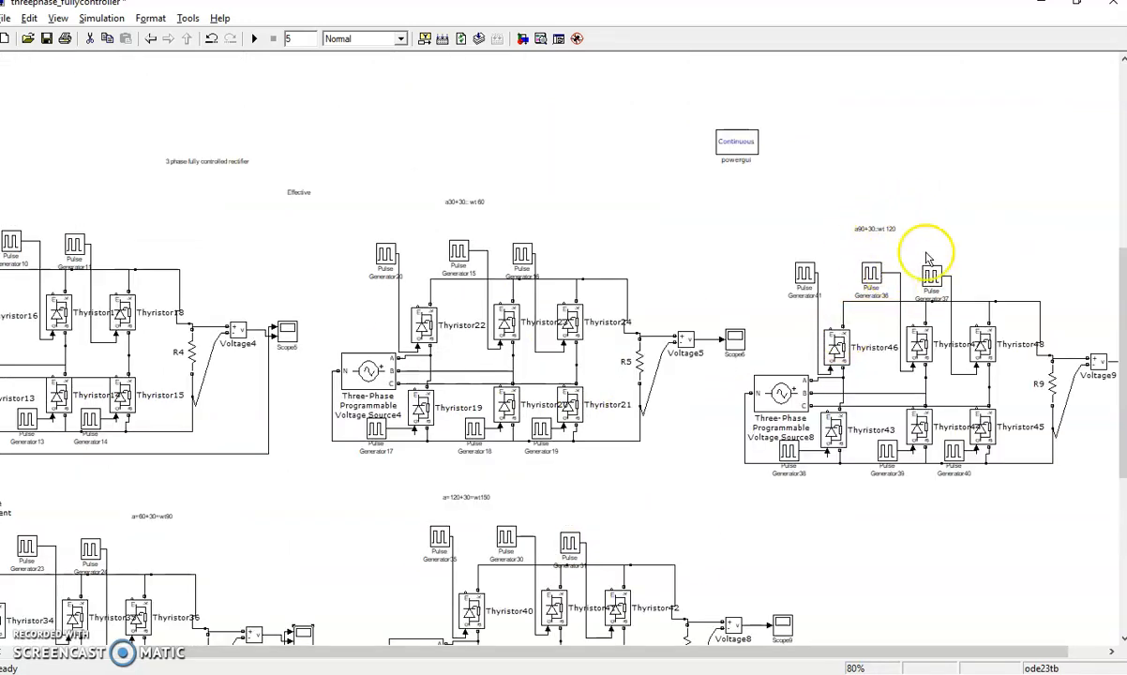
pyautogui.scroll(-2, 869, 284)
pyautogui.doubleClick(784, 531)
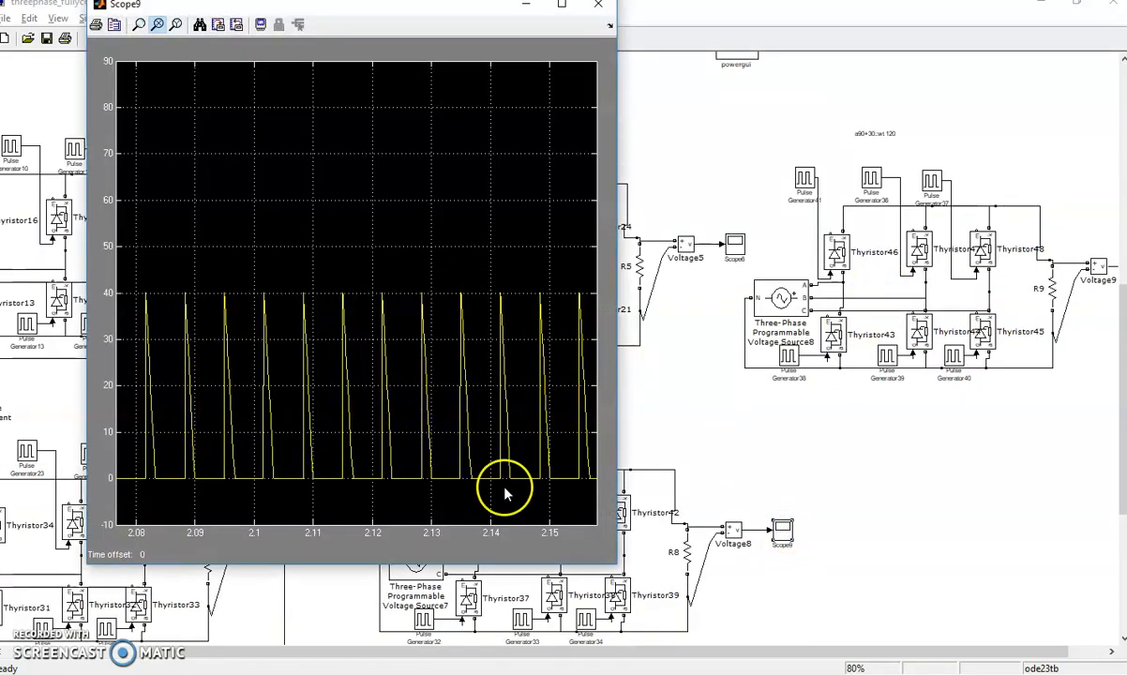
pyautogui.click(602, 13)
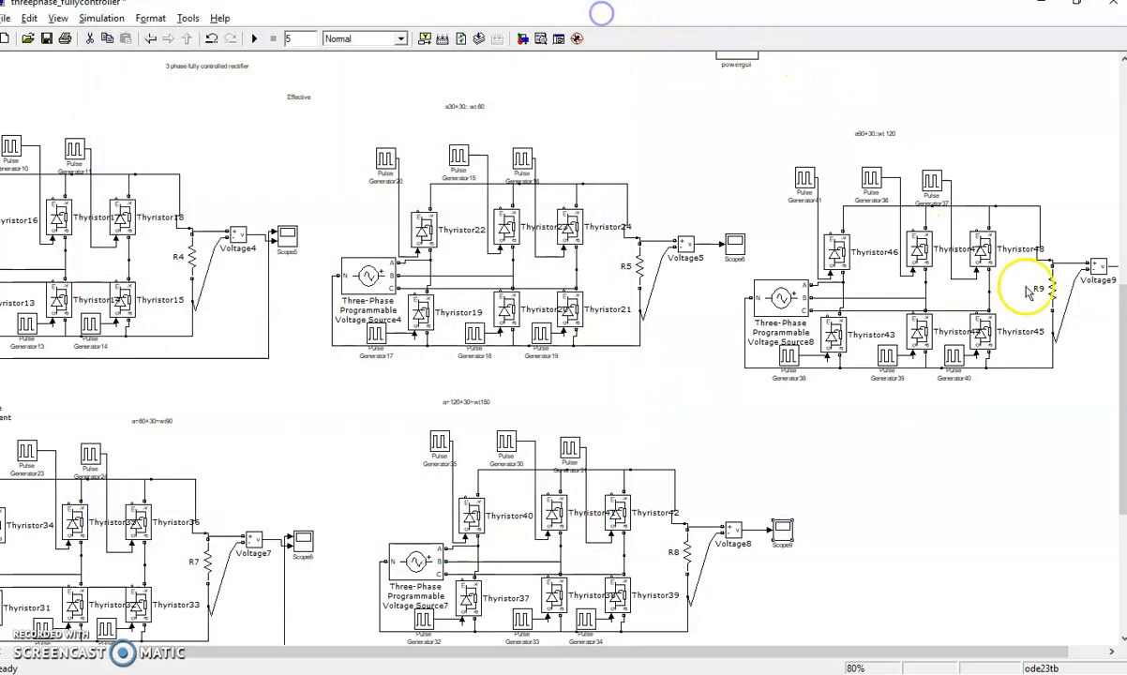
# - Switch to rectifier.pdf in WPS Office and examine the hand-drawn waveforms for α=120 and above on page 84
pyautogui.hotkey('alt', 'Tab')
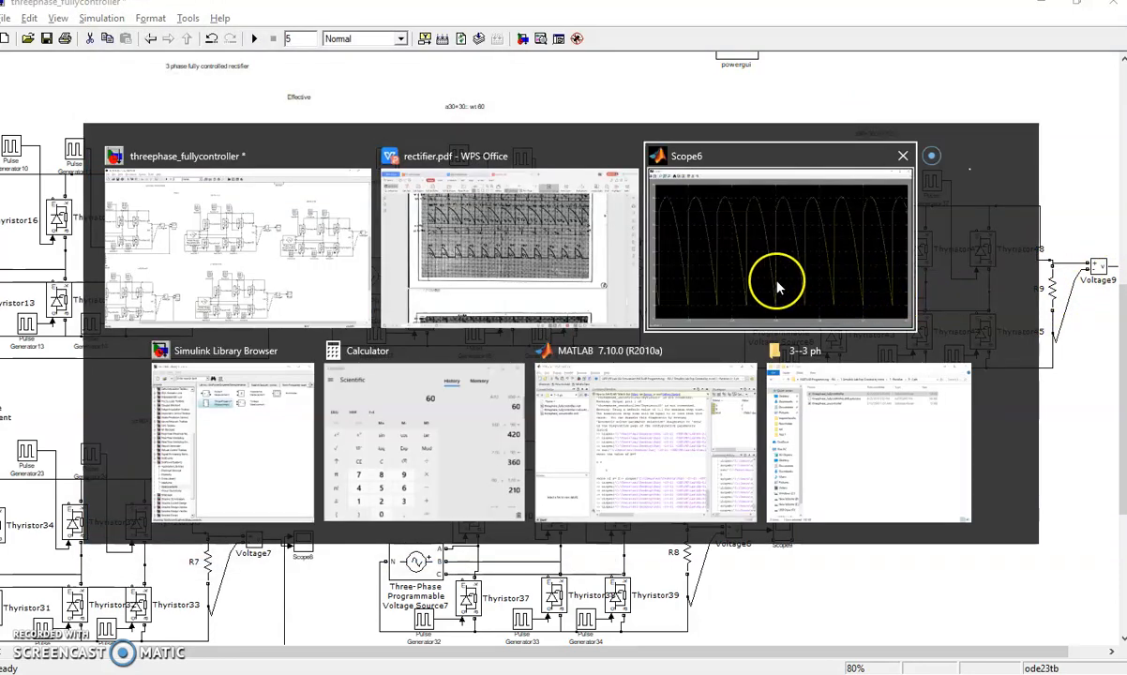
pyautogui.click(555, 281)
pyautogui.scroll(-5, 541, 372)
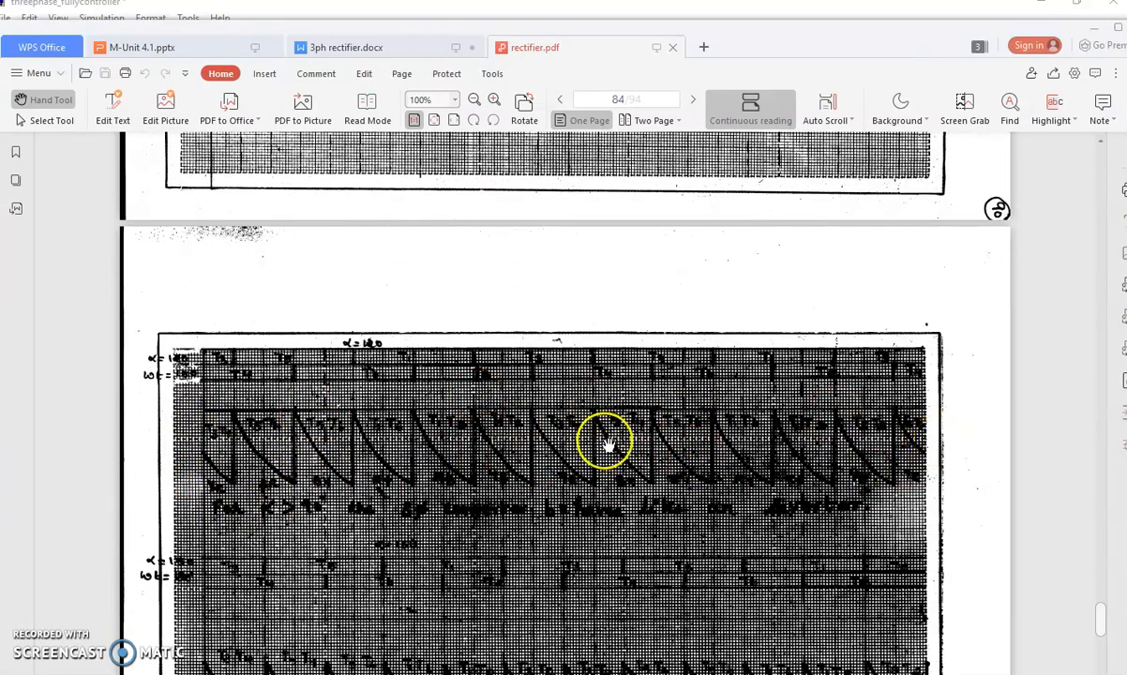
pyautogui.scroll(-2, 601, 441)
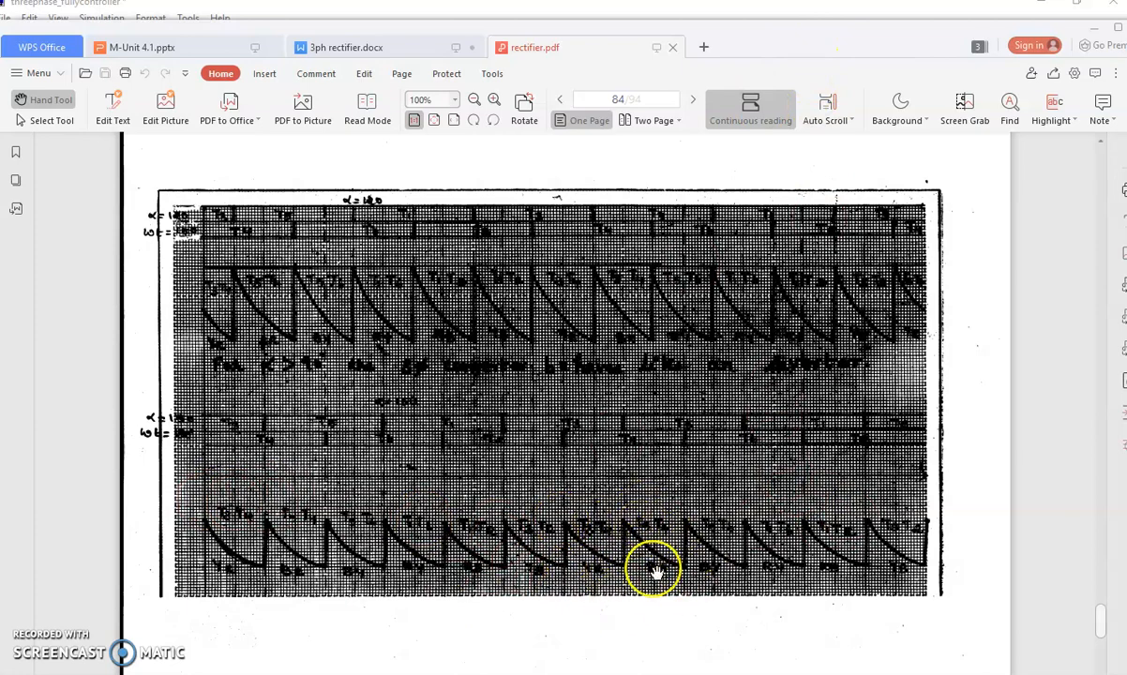
# - Close Scope6, return to the Simulink model, and autoscale and zoom in on the α=120 waveform in Scope9
pyautogui.hotkey('alt', 'Tab')
pyautogui.hotkey('alt', 'Tab')
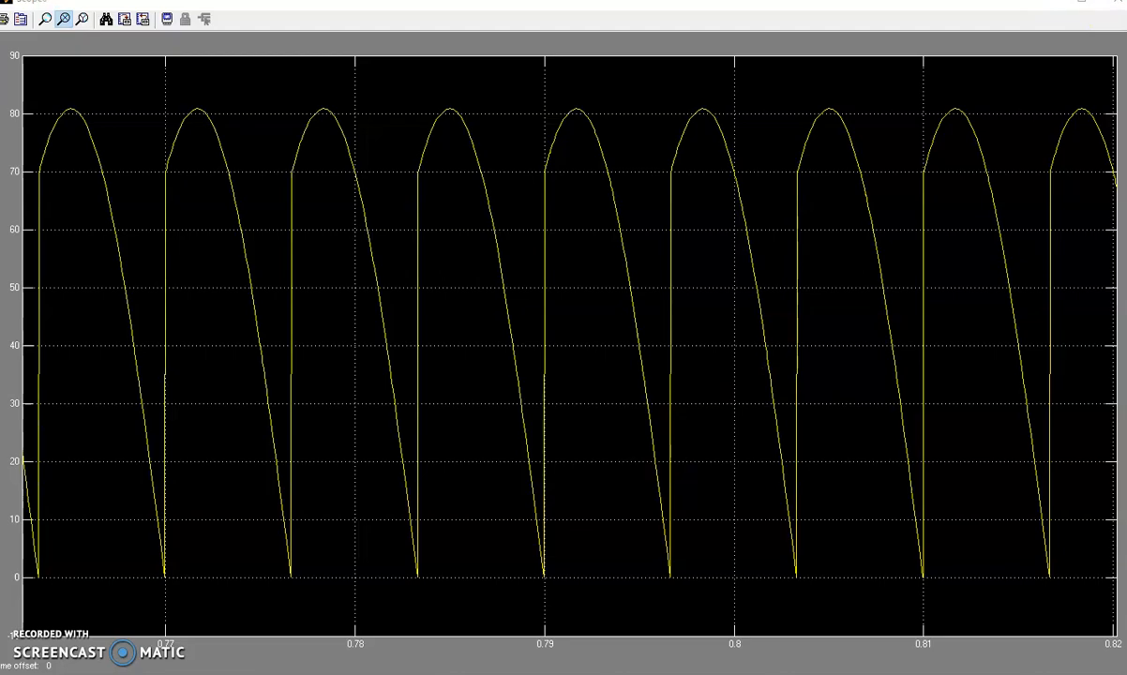
pyautogui.click(1116, 7)
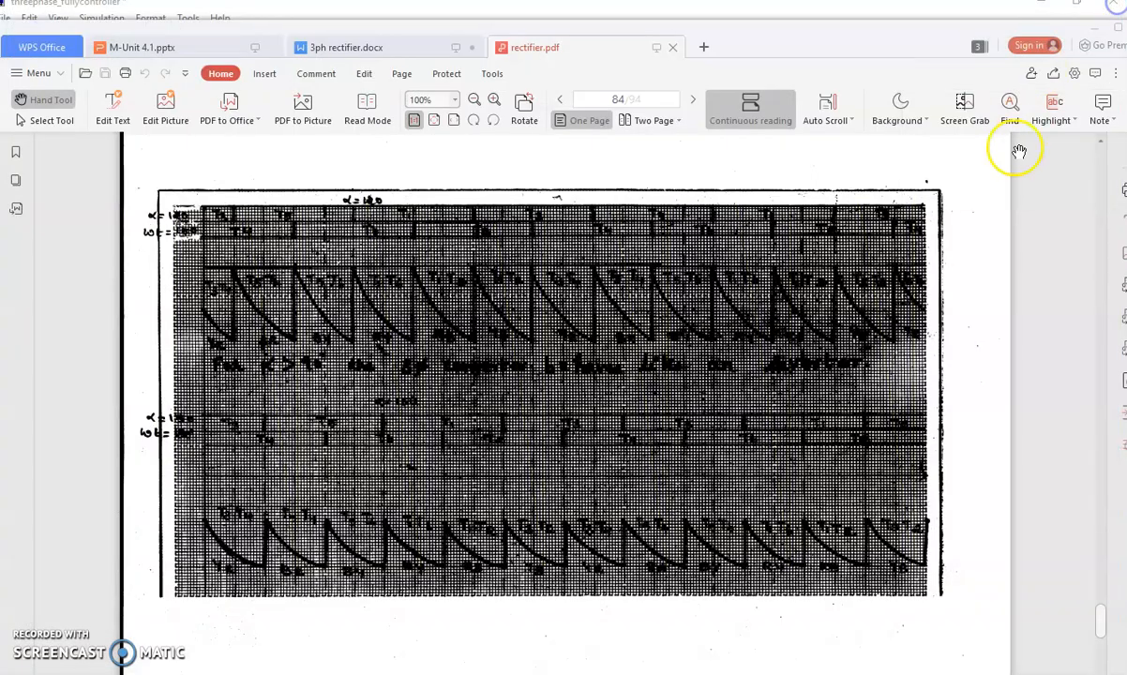
pyautogui.click(938, 14)
pyautogui.moveTo(825, 653); pyautogui.dragTo(904, 638)
pyautogui.doubleClick(740, 539)
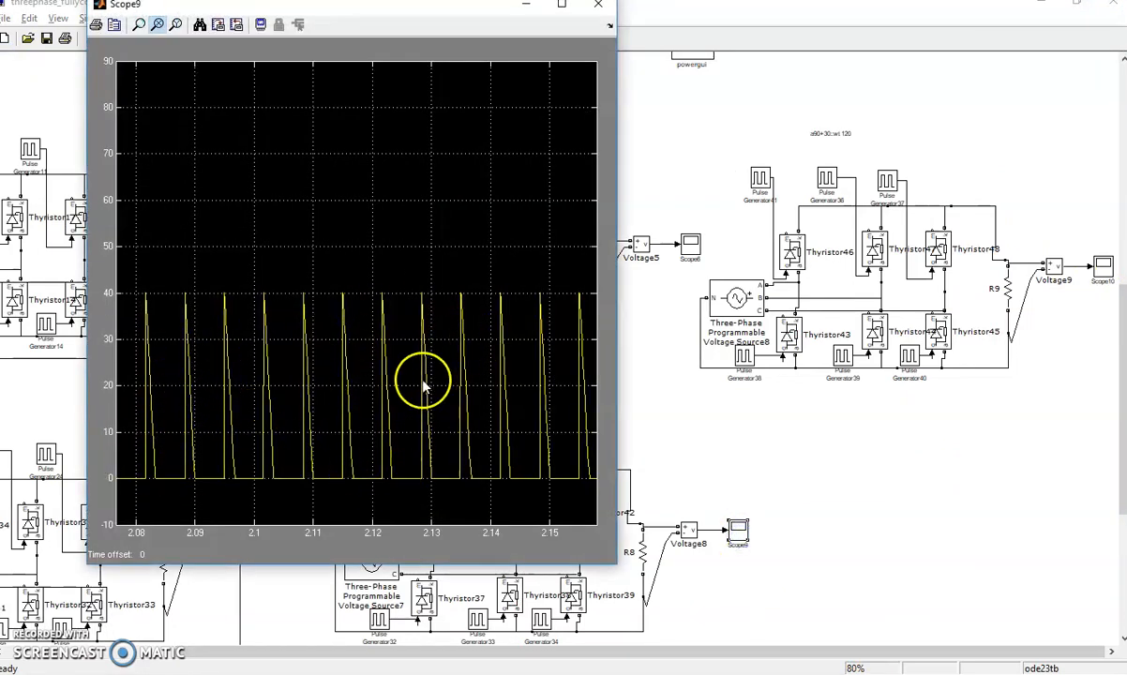
pyautogui.click(200, 25)
pyautogui.click(361, 362)
pyautogui.click(311, 349)
pyautogui.click(347, 357)
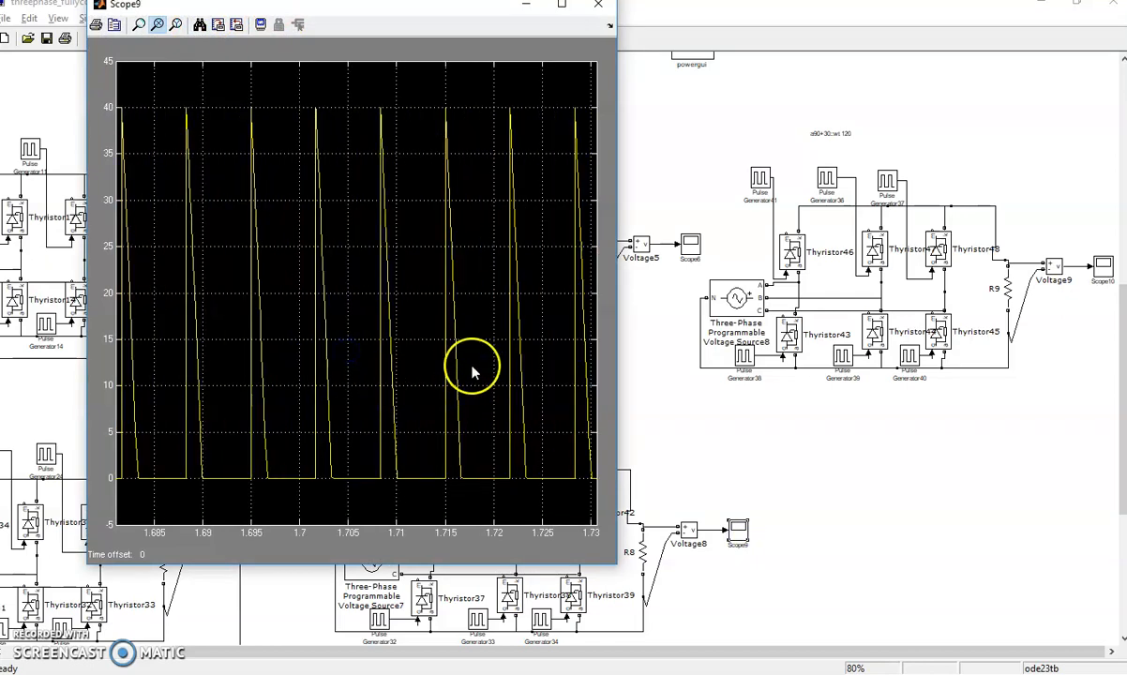
# - View the α=90 waveform in Scope10 again, close it and reopen Scope6 for the α=30 waveform
pyautogui.doubleClick(1106, 265)
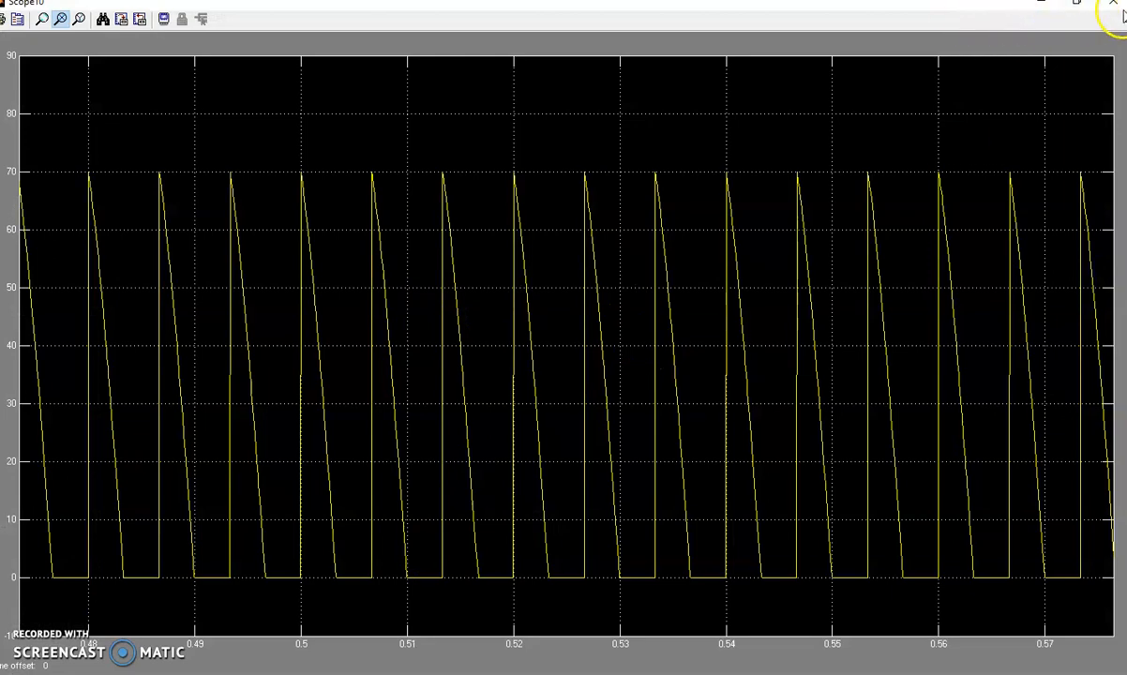
pyautogui.click(1115, 5)
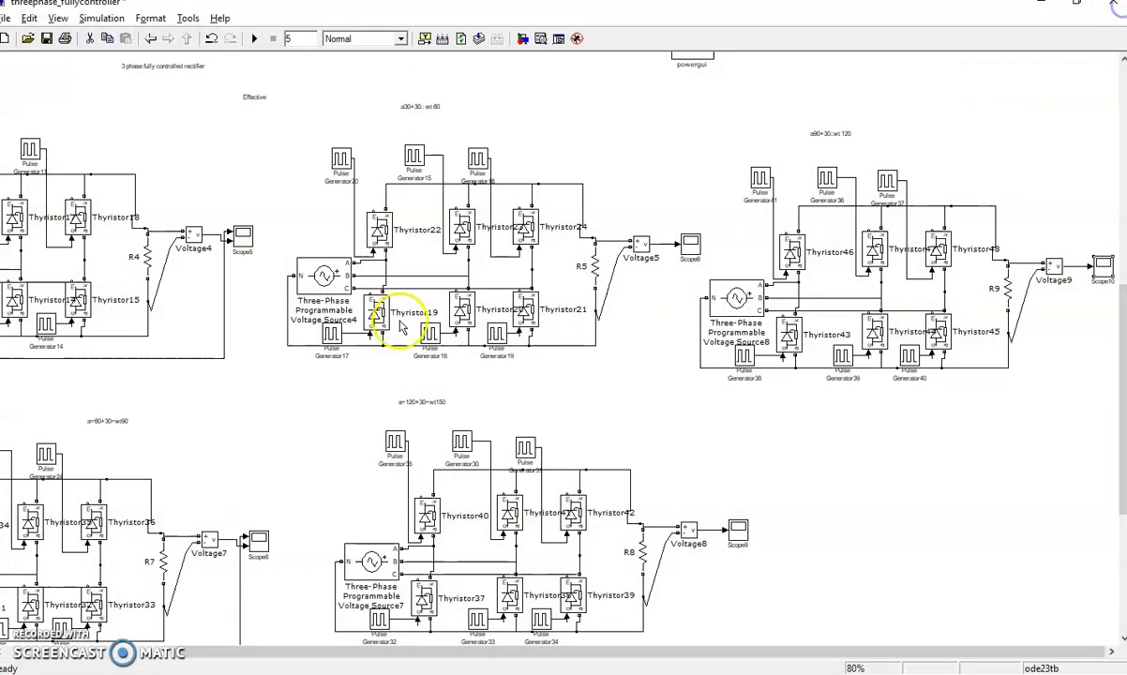
pyautogui.doubleClick(693, 241)
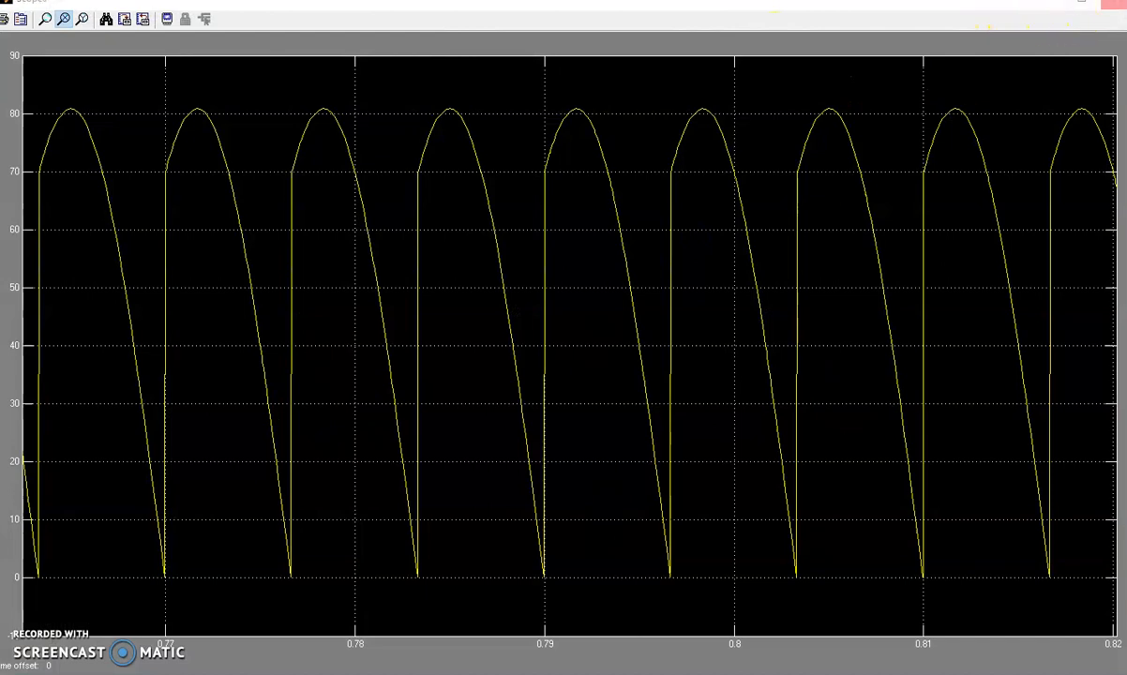
# - Leave the α=30 waveform, view the α=0 source and output waveforms in Scope5, and close that scope
pyautogui.click(1041, 7)
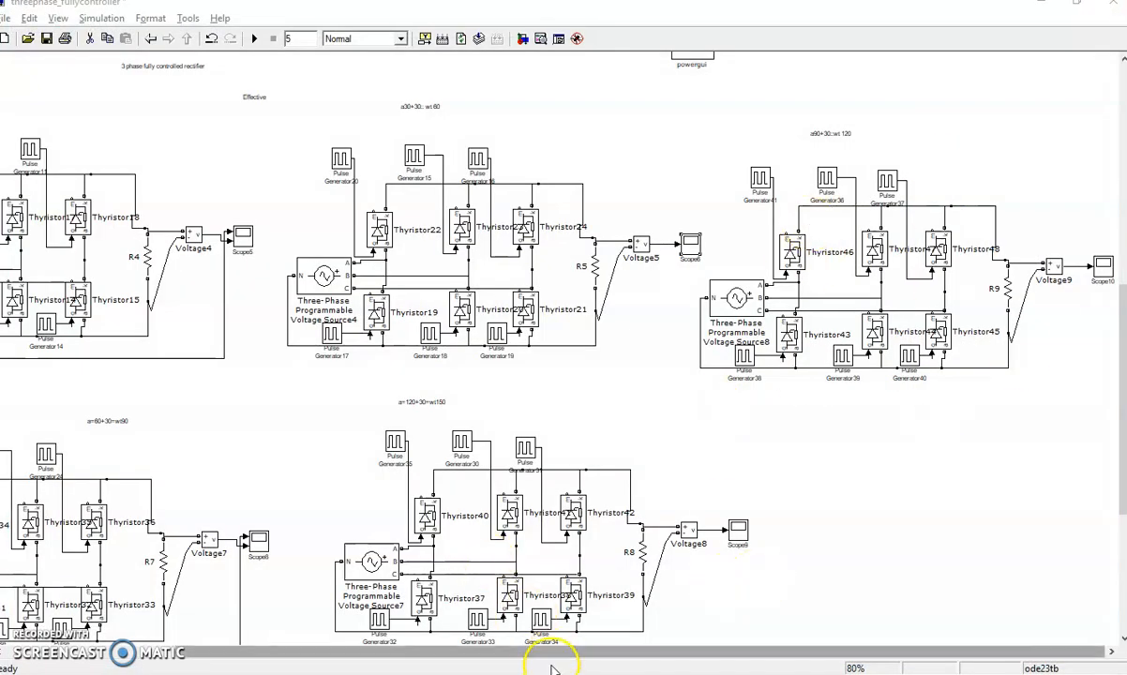
pyautogui.moveTo(553, 652); pyautogui.dragTo(390, 651)
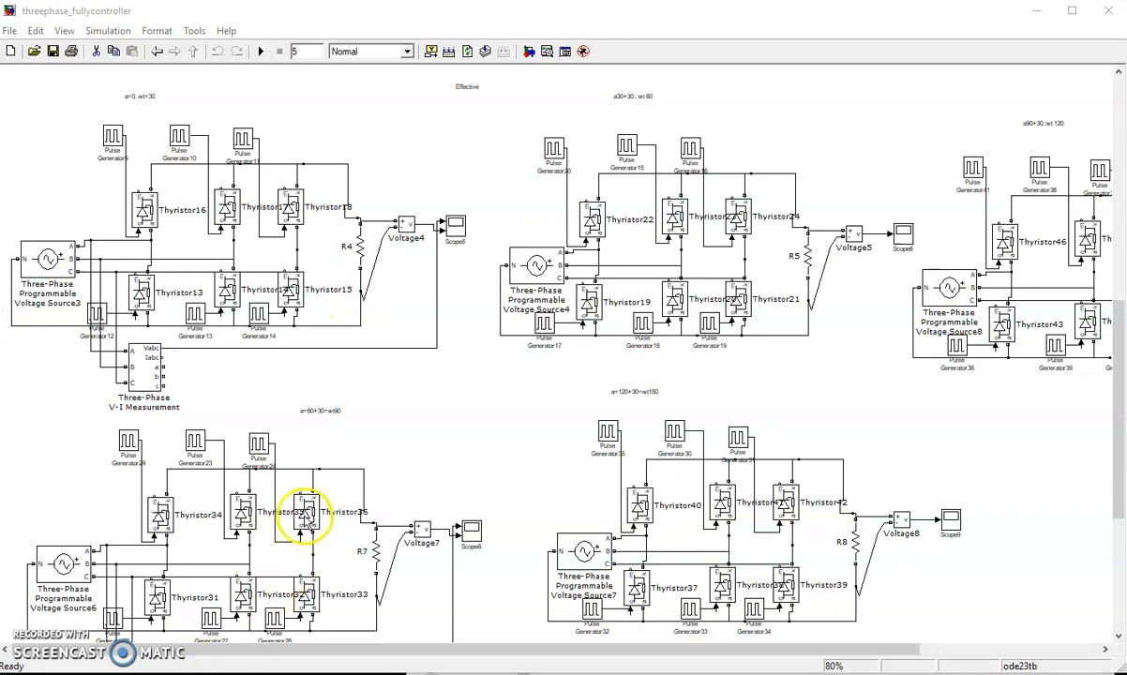
pyautogui.doubleClick(455, 227)
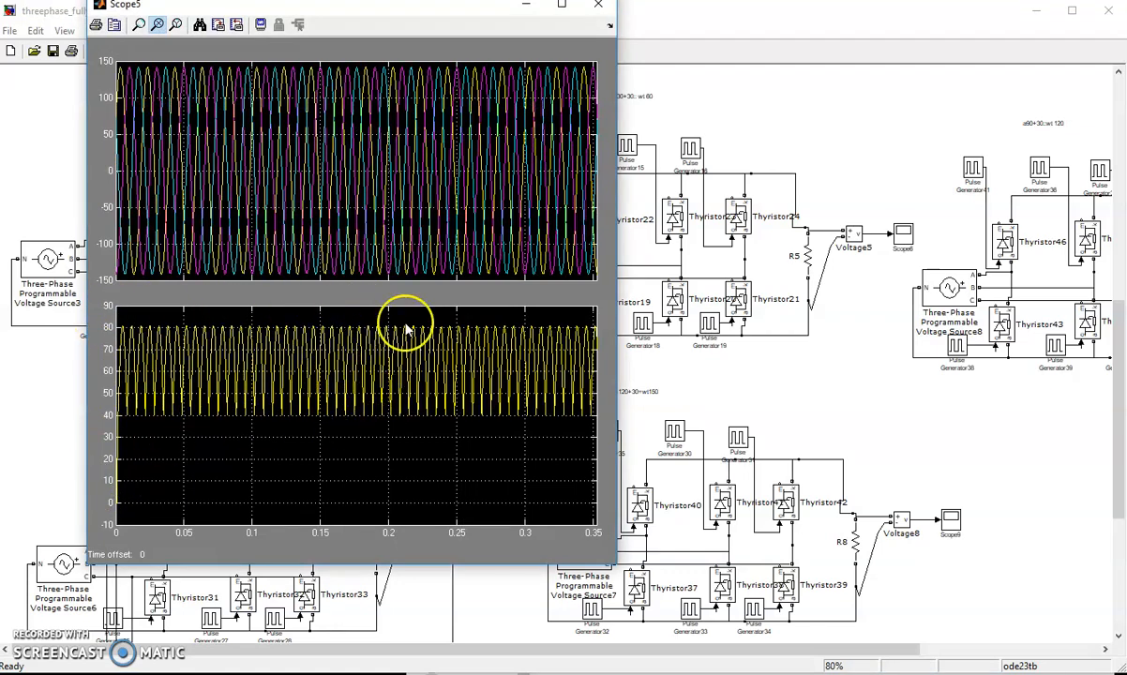
pyautogui.click(596, 5)
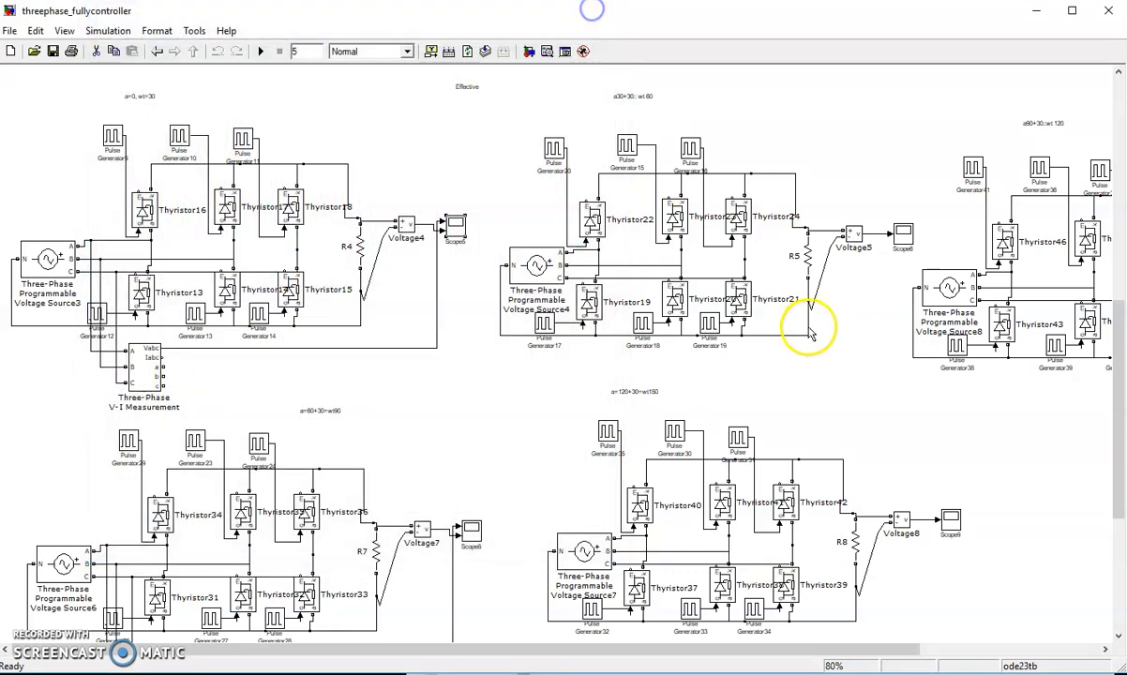
# - View the α=30 output waveform in Scope6, autoscale it, zoom in on a few pulses, and close the scope
pyautogui.doubleClick(905, 233)
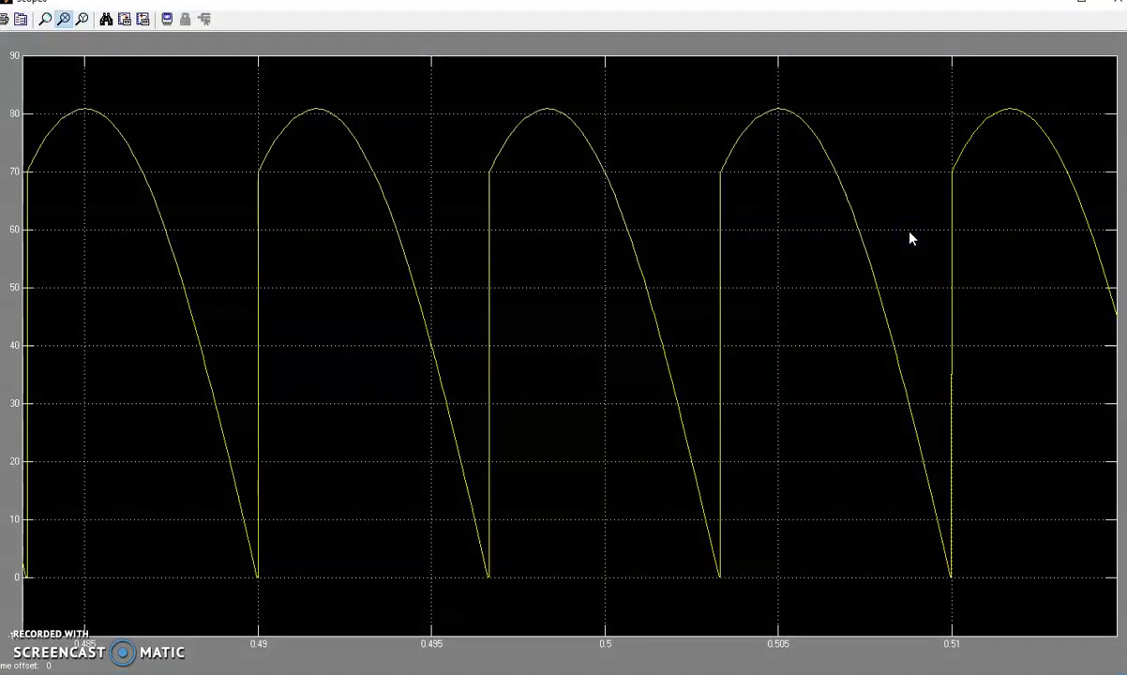
pyautogui.click(105, 21)
pyautogui.click(307, 264)
pyautogui.click(208, 269)
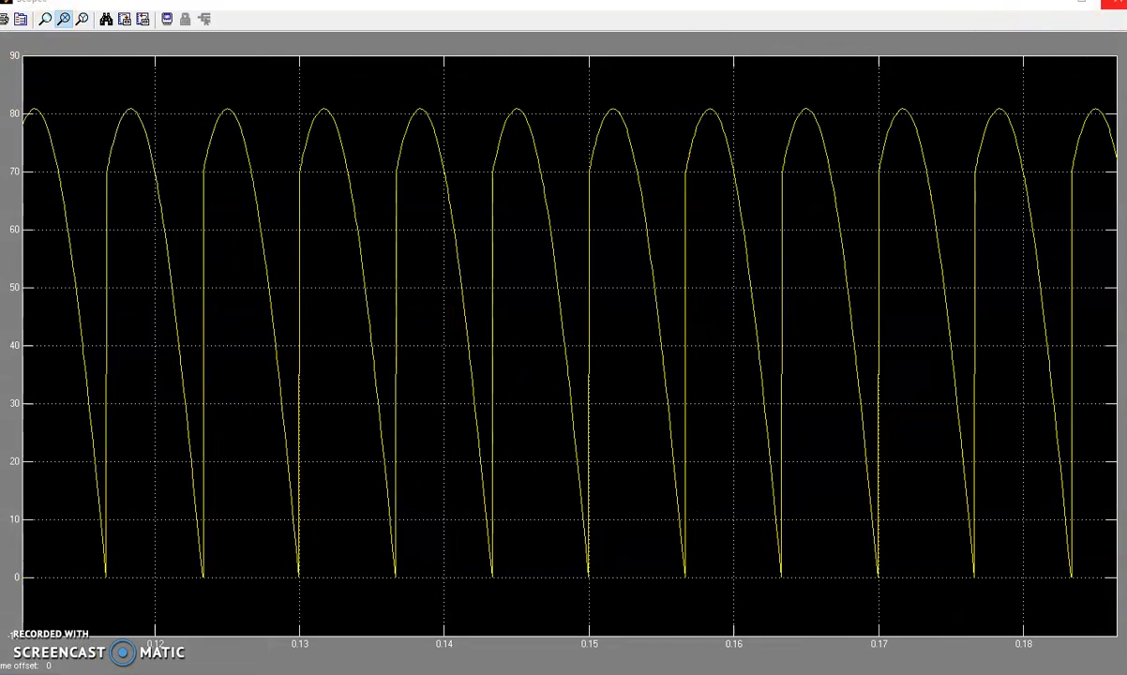
pyautogui.click(1114, 3)
# - Check the phase delay of Pulse Generator29 in the α=60 circuit, and view that circuit's waveforms in Scope8
pyautogui.scroll(-3, 221, 562)
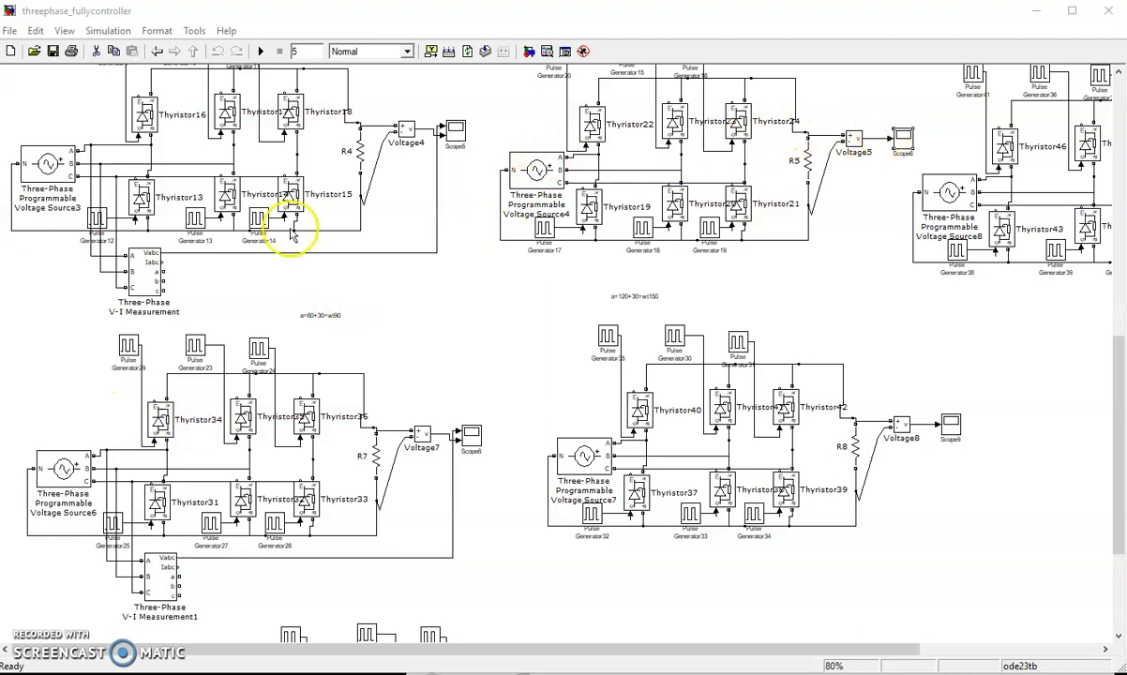
pyautogui.doubleClick(127, 347)
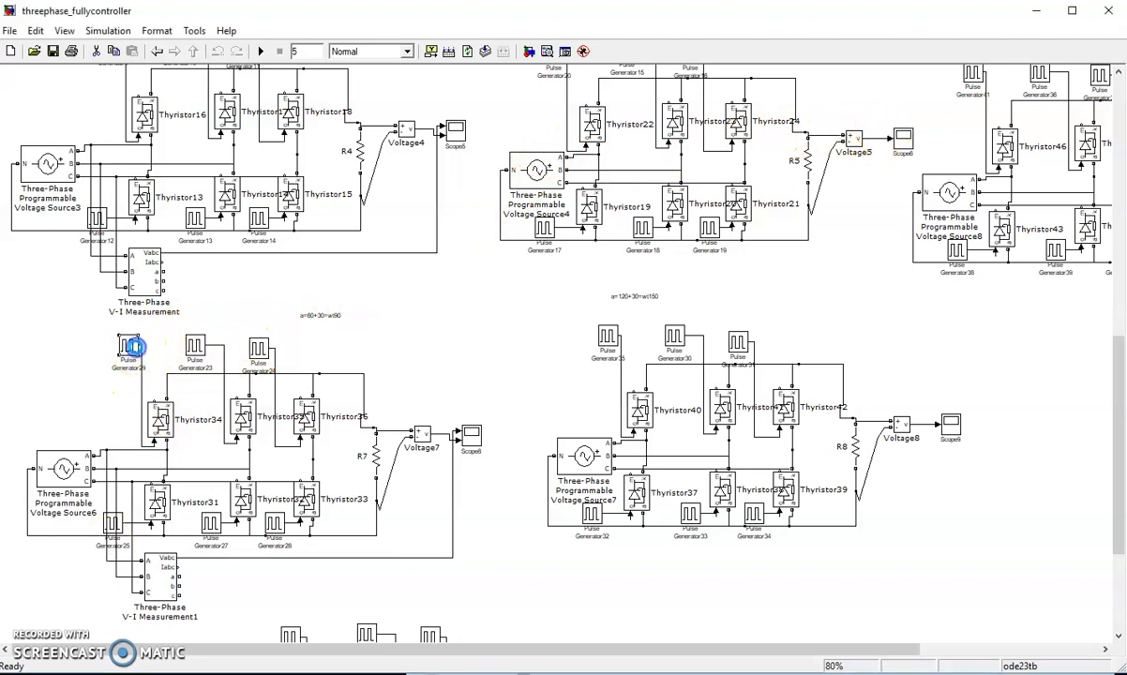
pyautogui.scroll(-2, 492, 281)
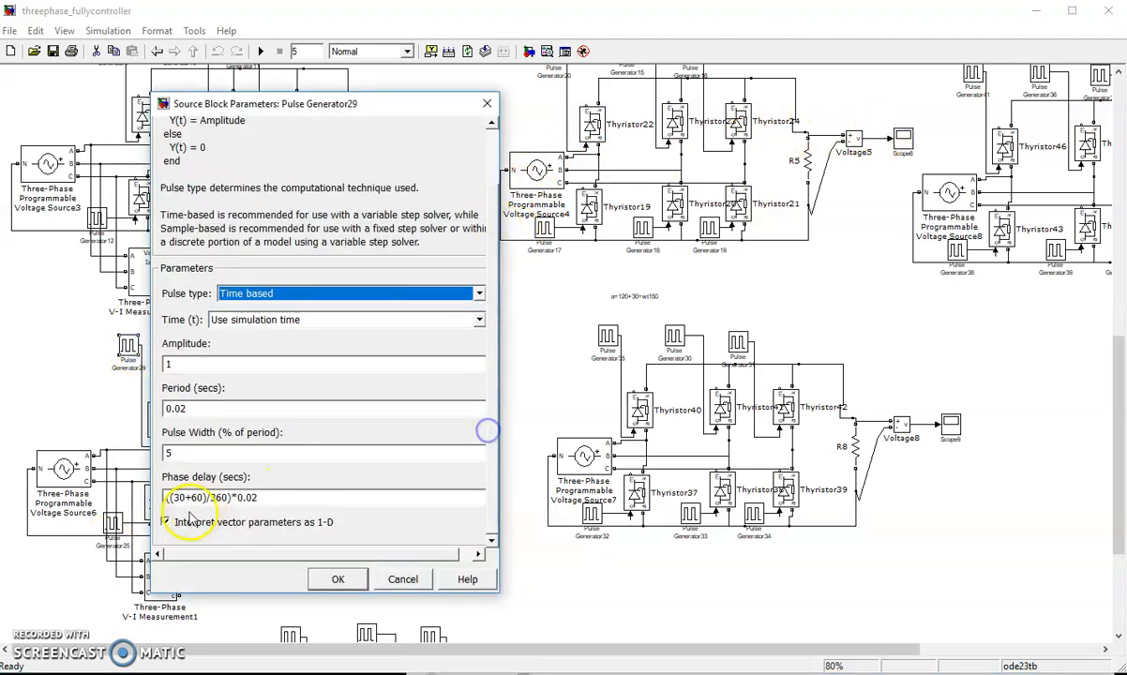
pyautogui.click(404, 578)
pyautogui.doubleClick(433, 425)
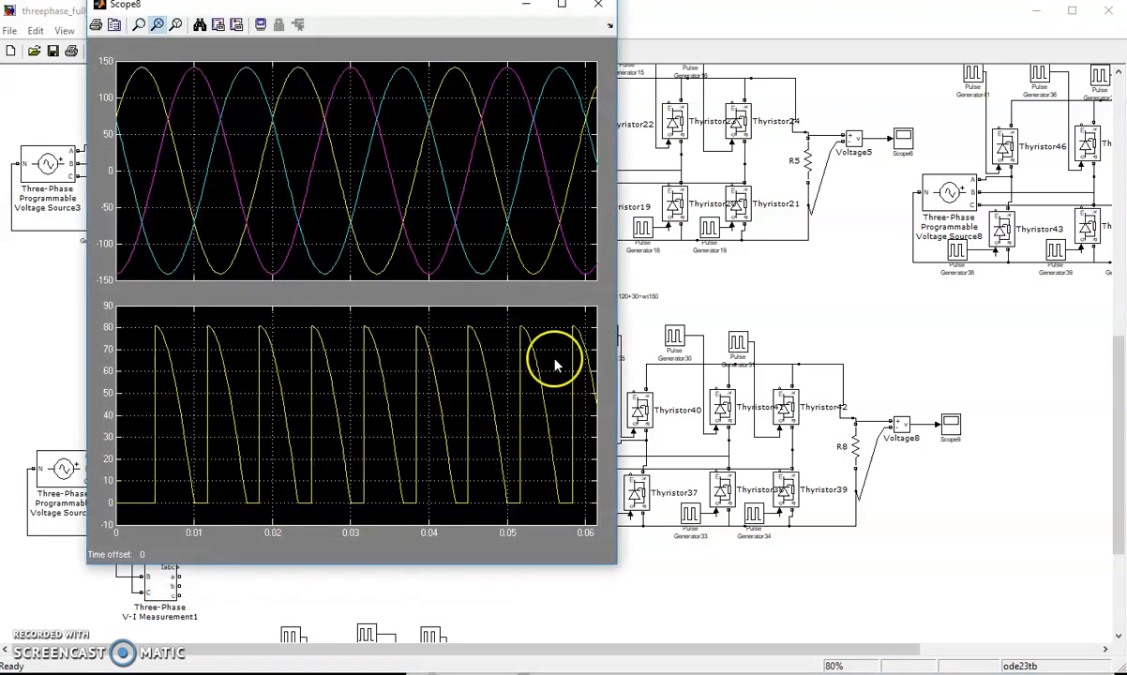
pyautogui.click(598, 11)
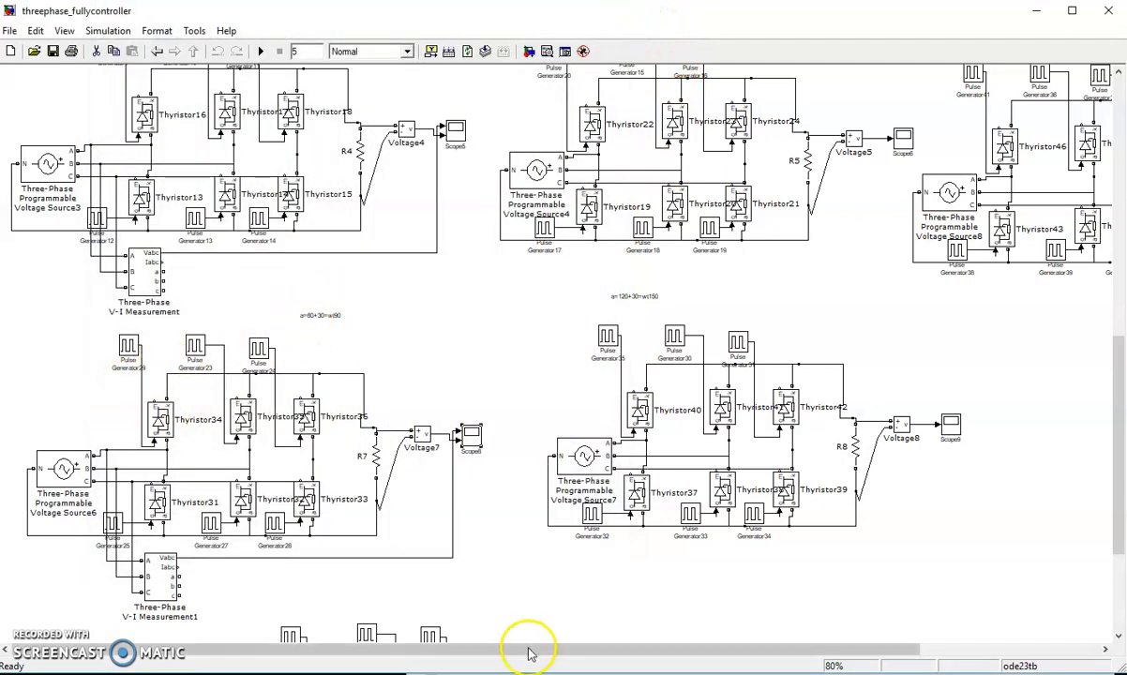
# - Locate the α=90 circuit, view its output voltage waveform in Scope10, and close the scope
pyautogui.hscroll(5, 526, 649)
pyautogui.scroll(3, 767, 344)
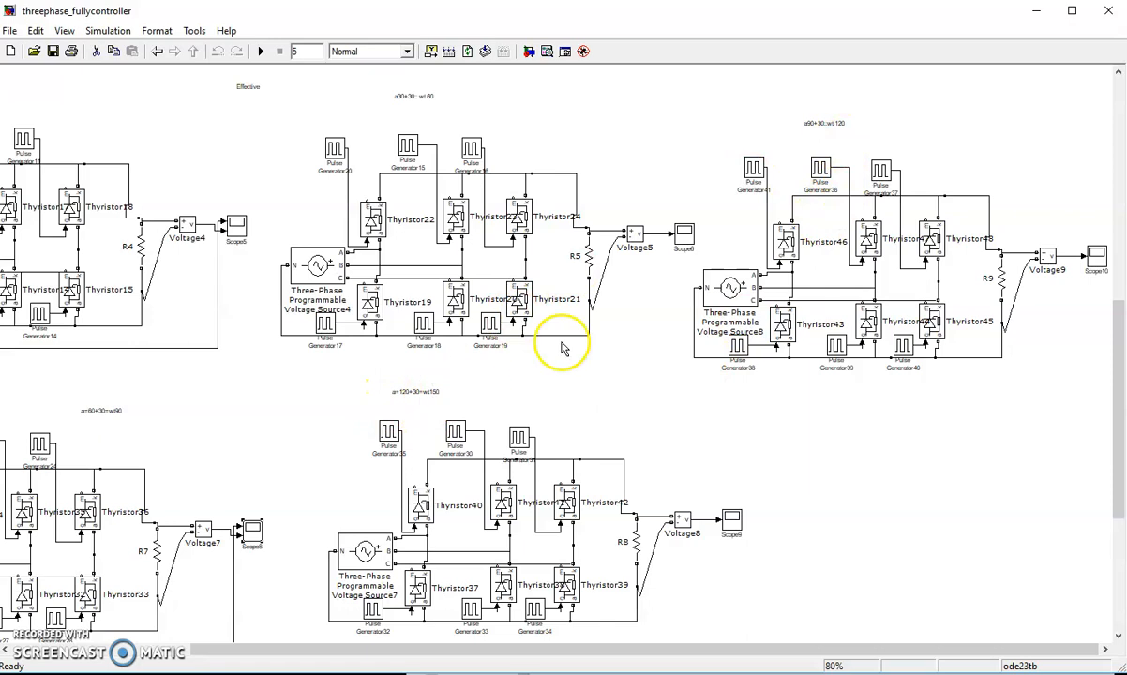
pyautogui.write('0')
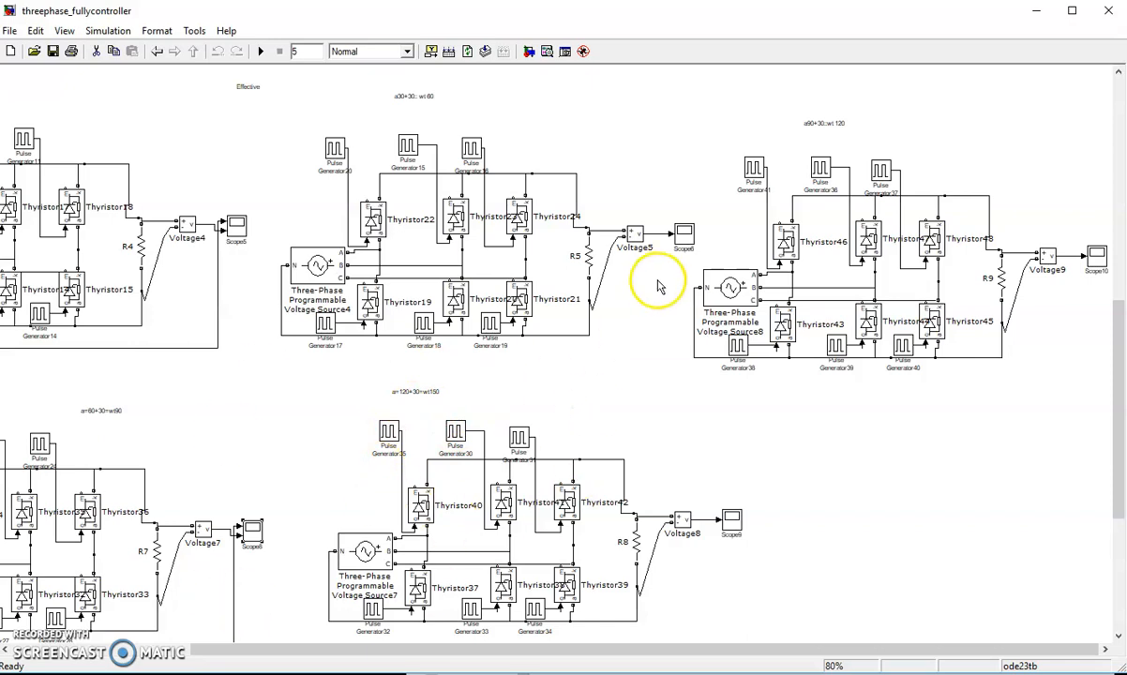
pyautogui.doubleClick(1099, 260)
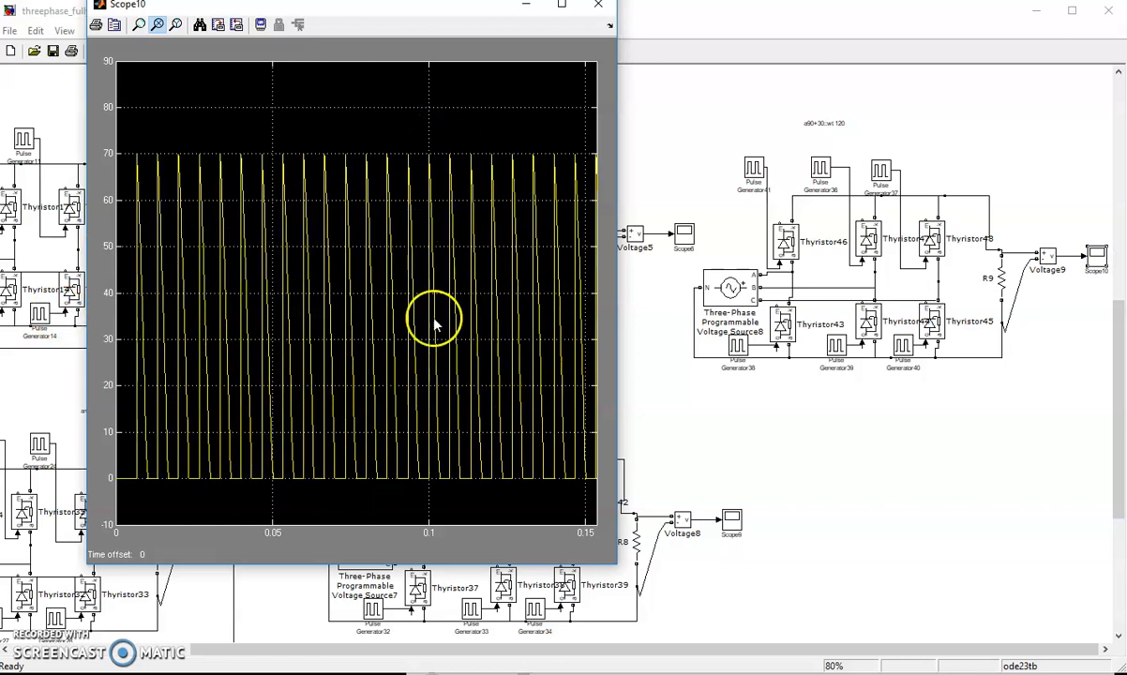
pyautogui.click(599, 10)
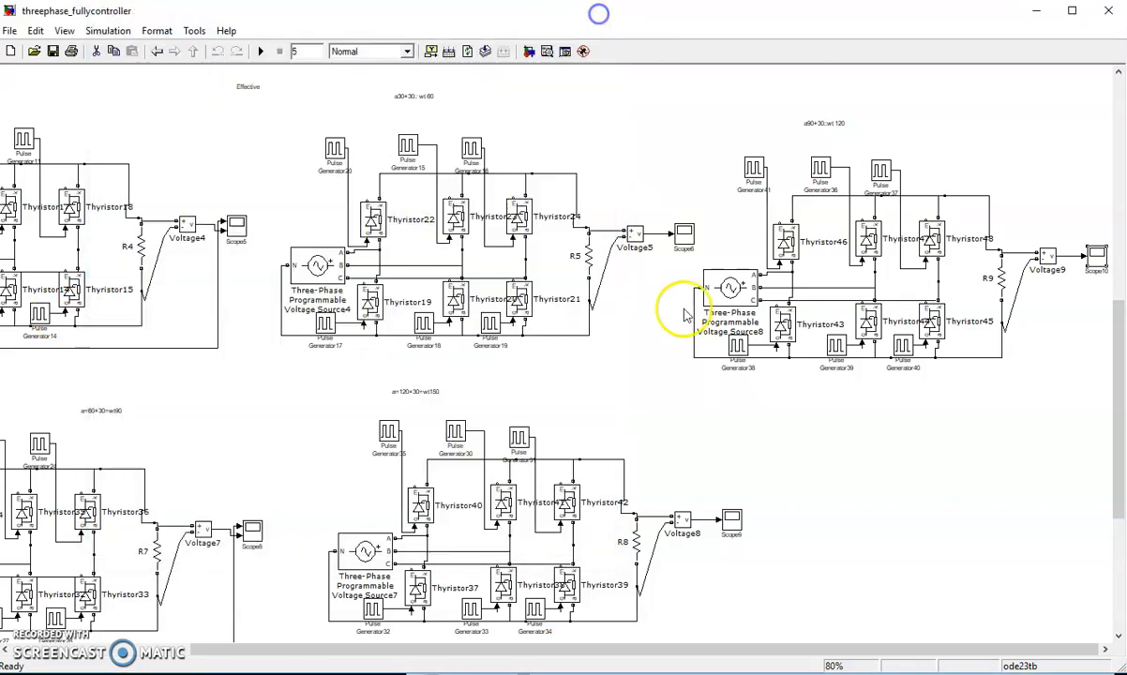
# - Zoom in on the α=120 output voltage pulses in Scope9, and close the scope
pyautogui.doubleClick(731, 518)
pyautogui.click(161, 403)
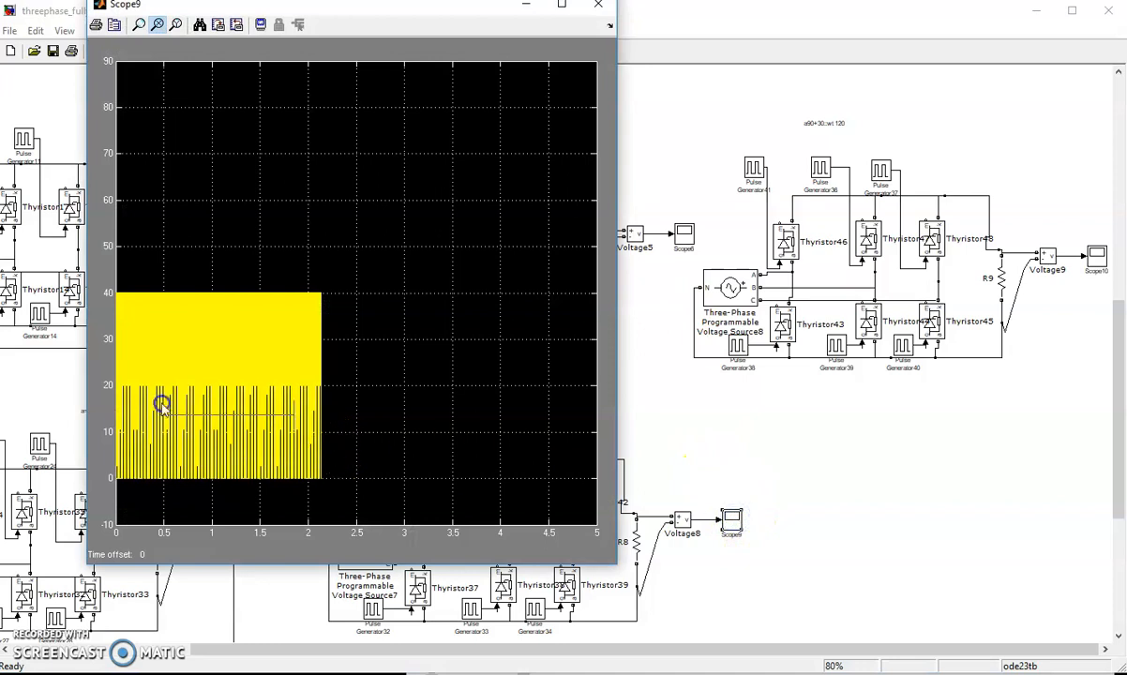
pyautogui.click(152, 402)
pyautogui.click(157, 404)
pyautogui.click(160, 405)
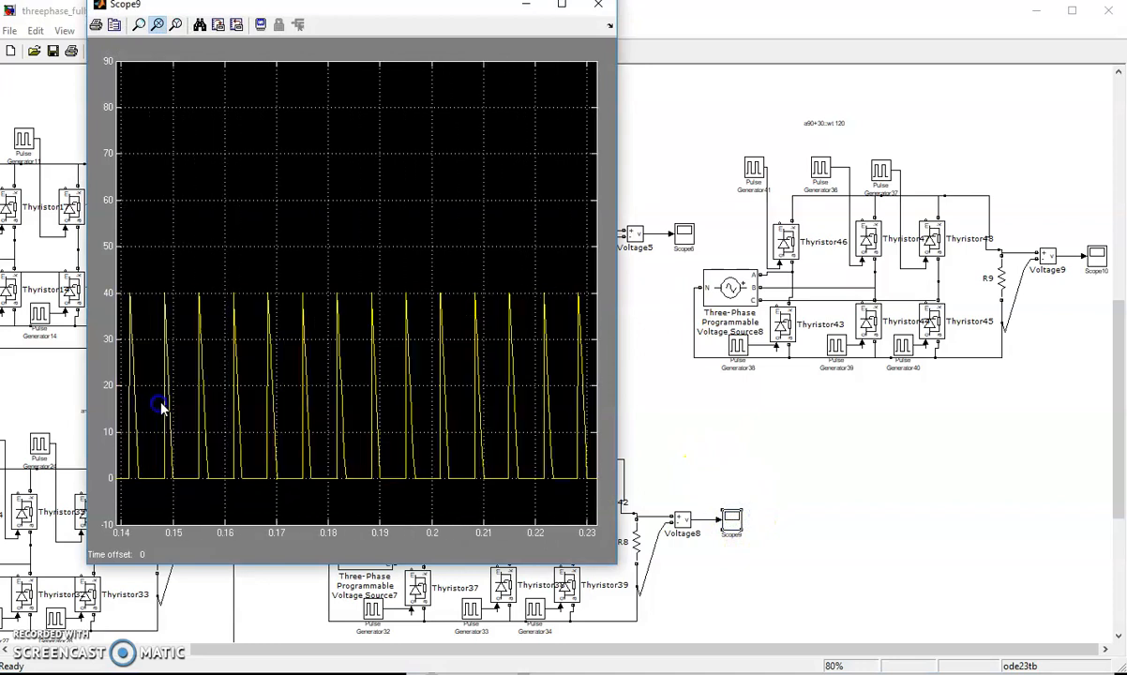
pyautogui.click(599, 5)
# - Change load R4 in the α=0 circuit to an RL branch with an inductance of 10e-3 H
pyautogui.moveTo(685, 649); pyautogui.dragTo(415, 650)
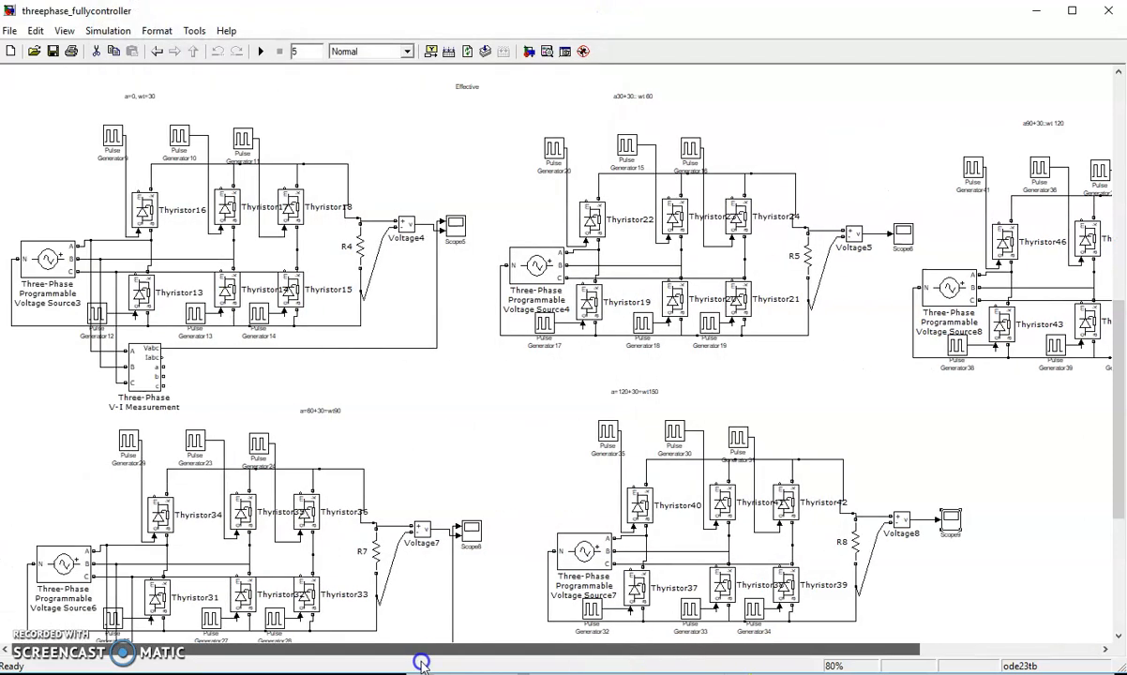
pyautogui.doubleClick(360, 244)
pyautogui.click(520, 323)
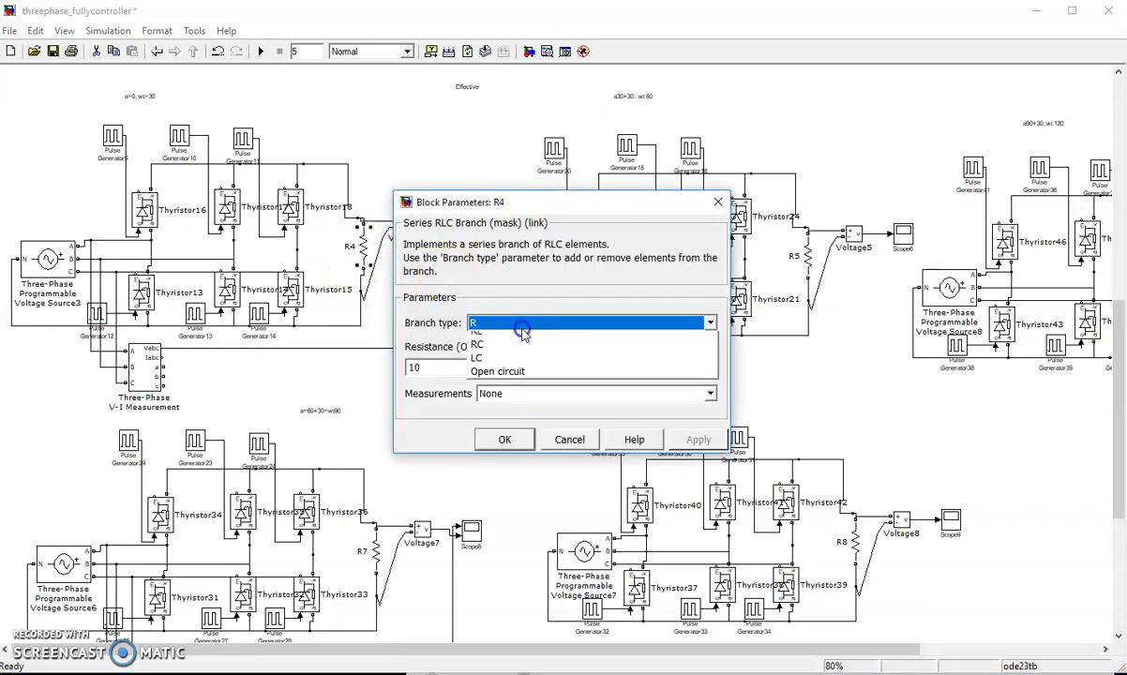
pyautogui.click(520, 395)
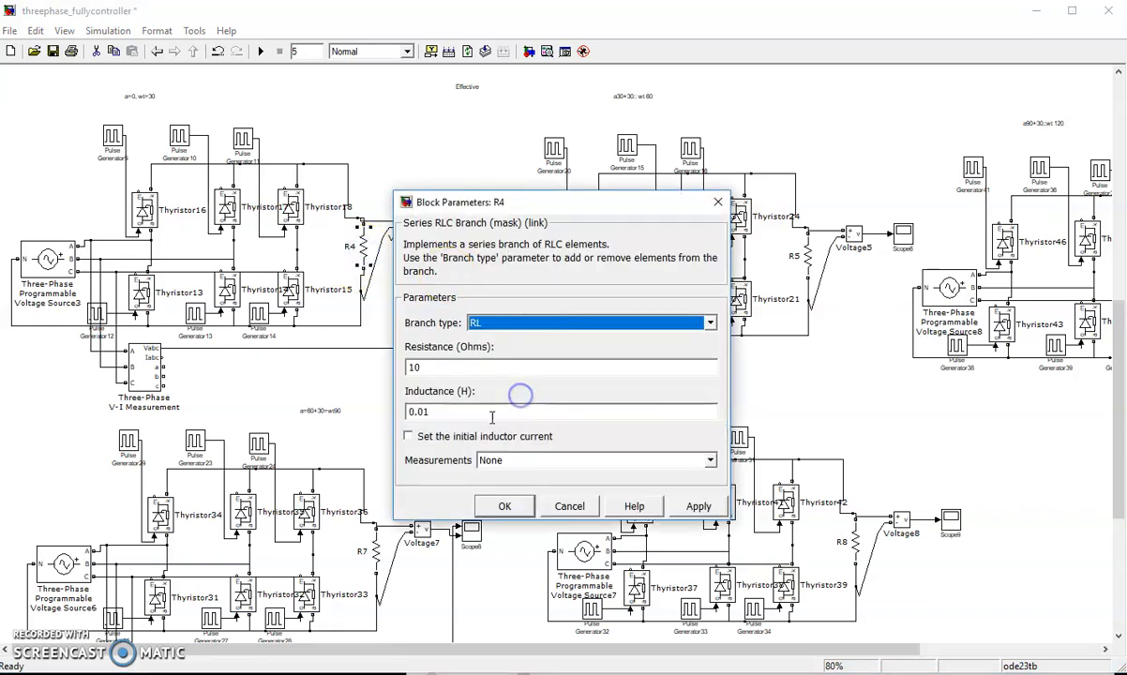
pyautogui.doubleClick(420, 412)
pyautogui.write('10e-3')
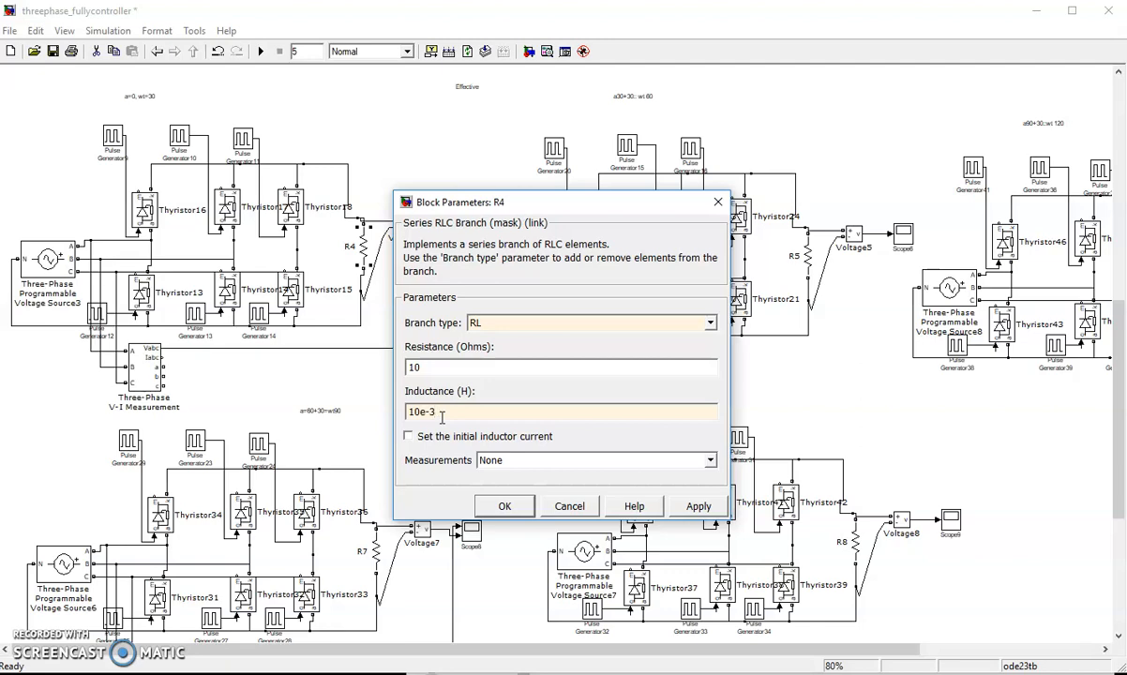
pyautogui.press('Return')
# - Check the existing waveform in Scope5, close it, then run the simulation with the RL load and stop it partway
pyautogui.doubleClick(455, 226)
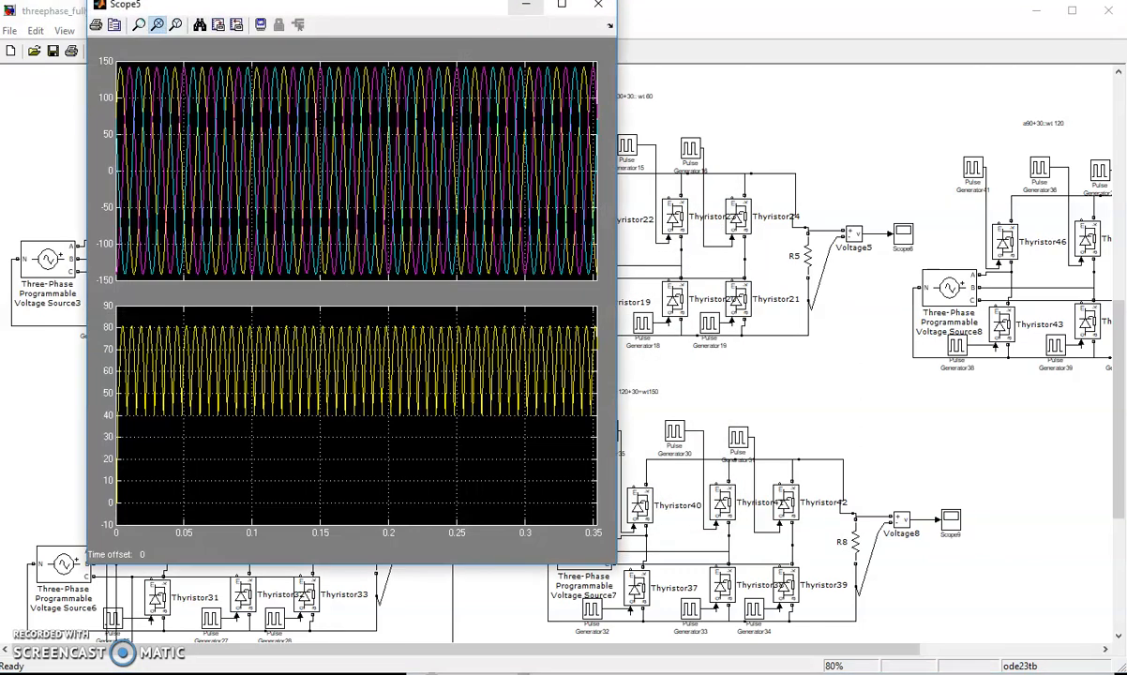
pyautogui.click(597, 5)
pyautogui.click(267, 52)
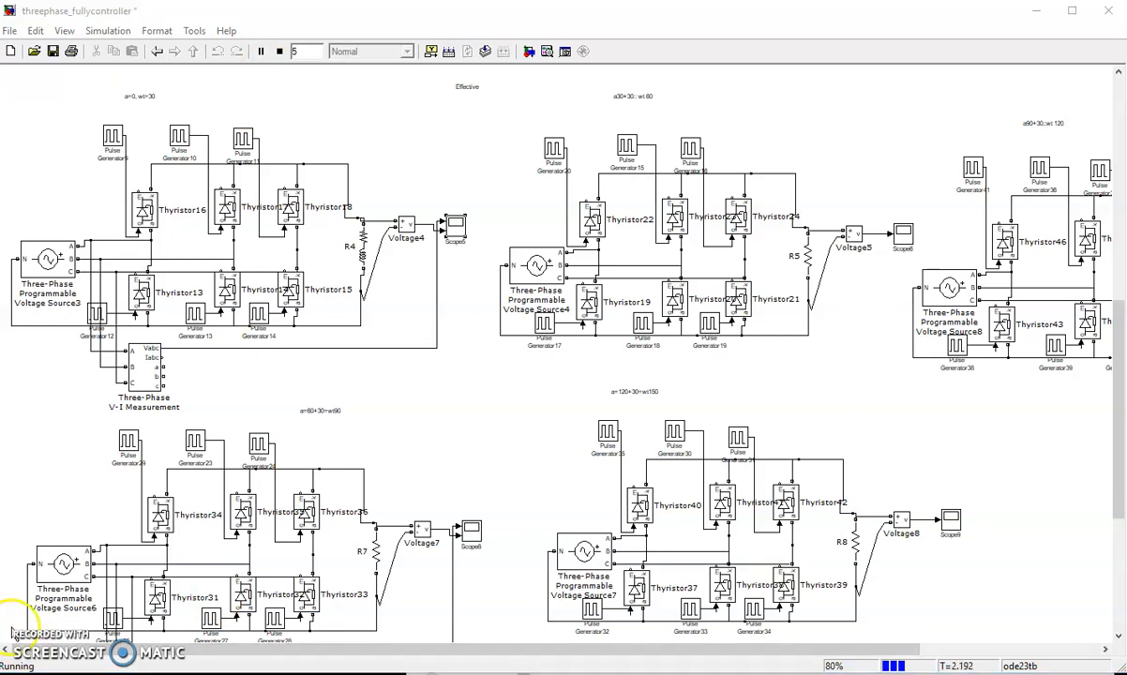
pyautogui.click(279, 50)
# - Reposition Scope5, autoscale and zoom in on the α=0 waveforms for the RL load, and close the scope
pyautogui.click(461, 218)
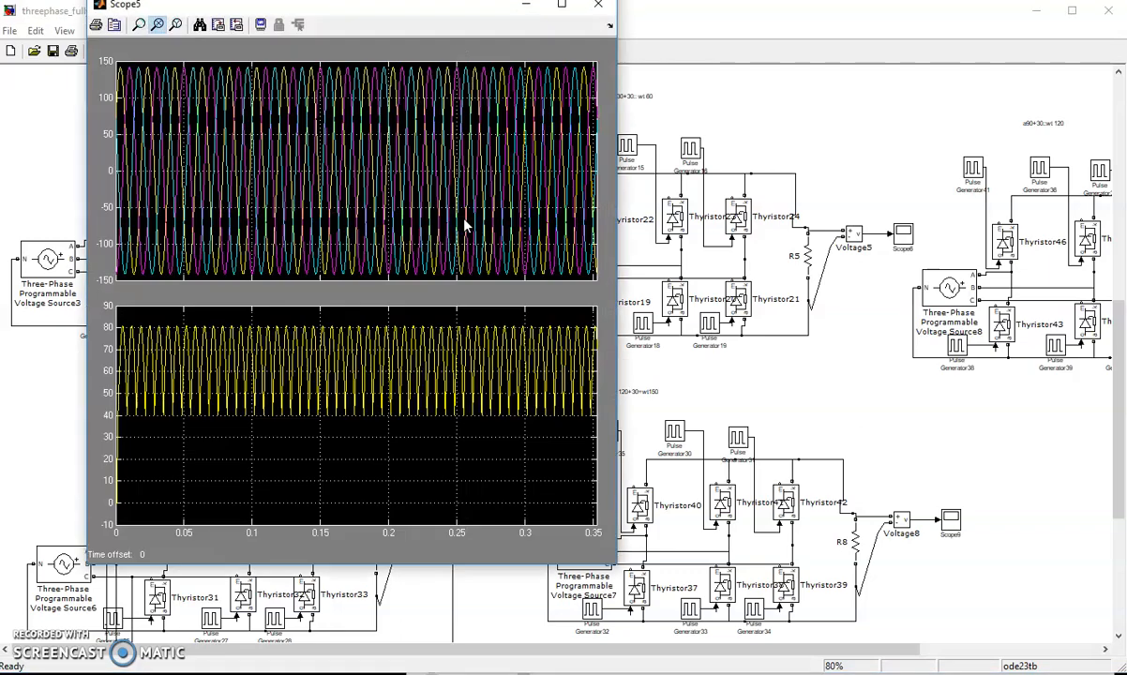
pyautogui.moveTo(363, 9); pyautogui.dragTo(566, 58)
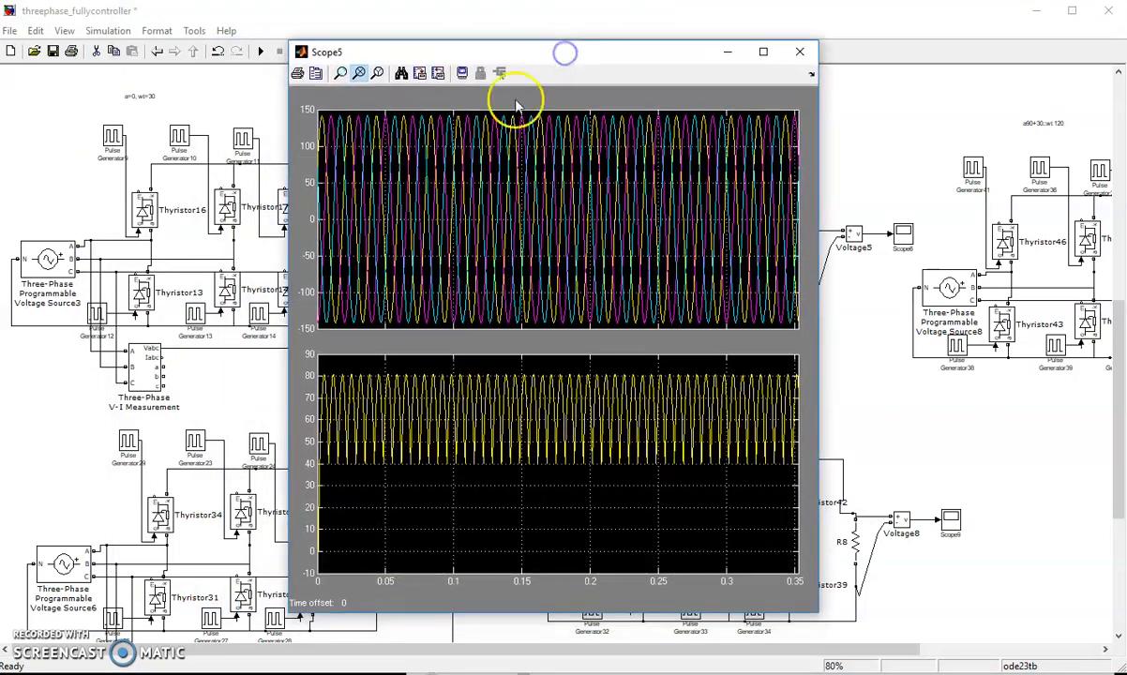
pyautogui.click(402, 74)
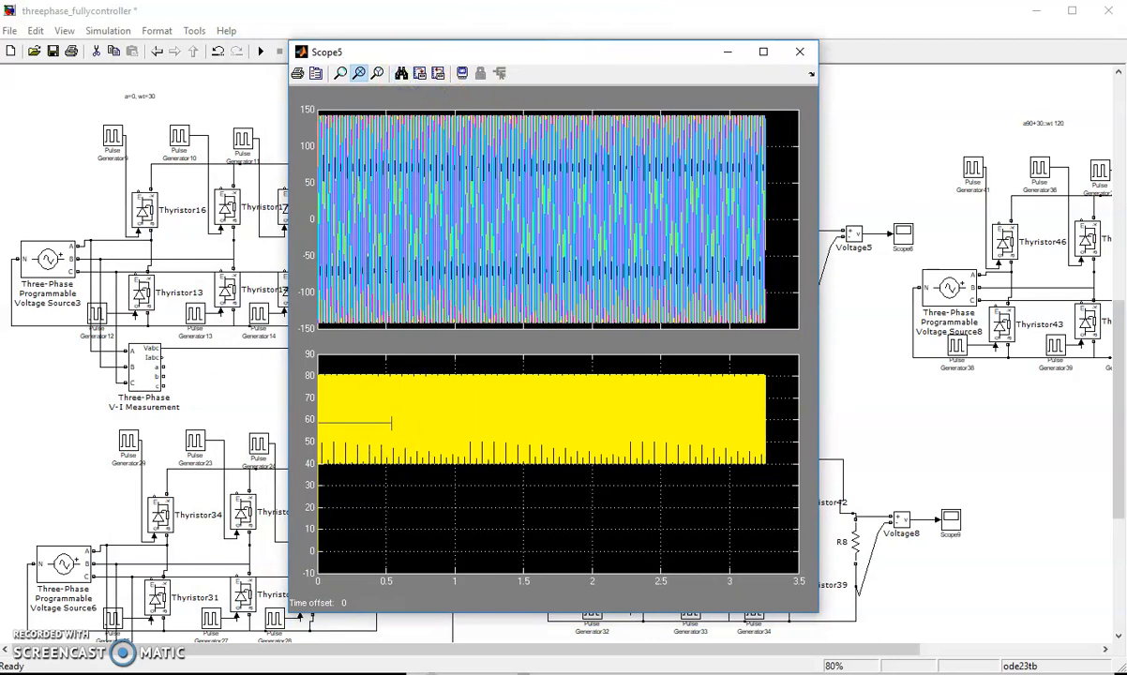
pyautogui.click(437, 391)
pyautogui.click(437, 390)
pyautogui.click(437, 390)
pyautogui.click(457, 299)
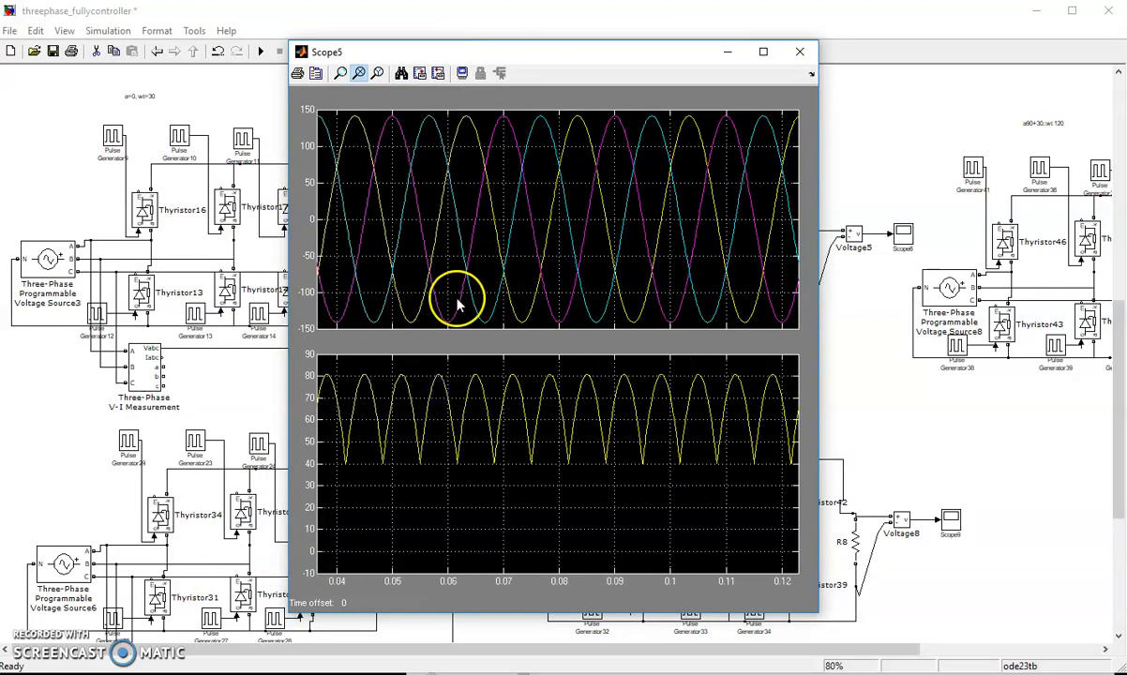
pyautogui.click(801, 51)
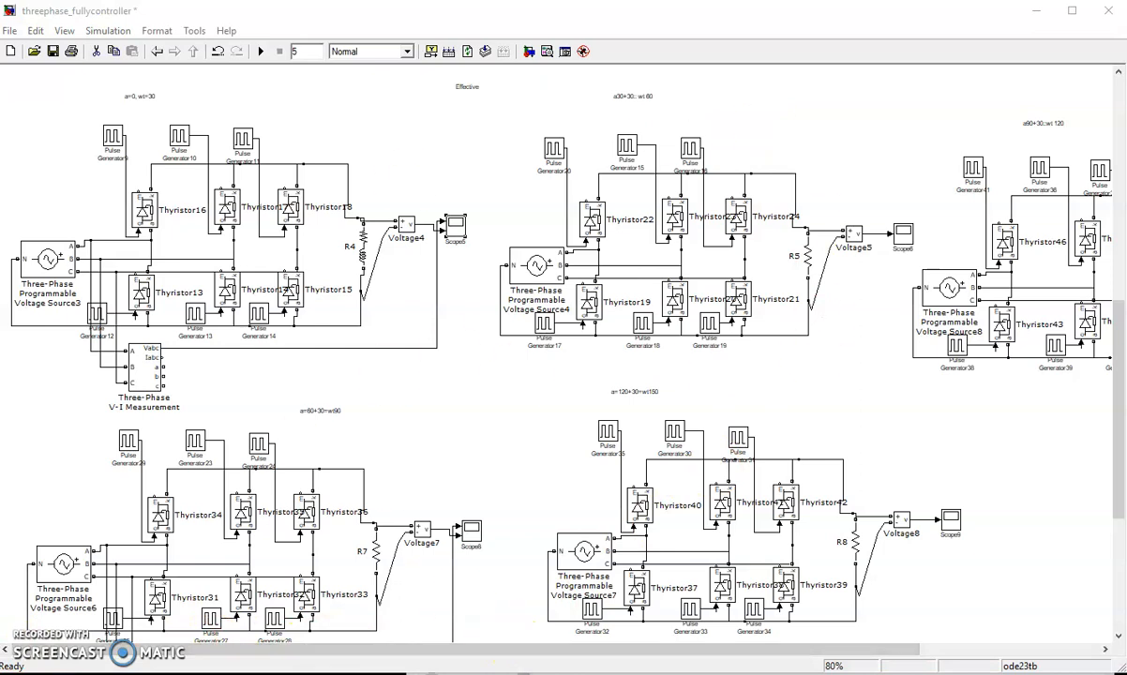
# - Rerun the simulation with the RL loads, autoscale and zoom in on the α=0 waveforms in Scope5, and close it
pyautogui.hotkey('ctrl', 't')
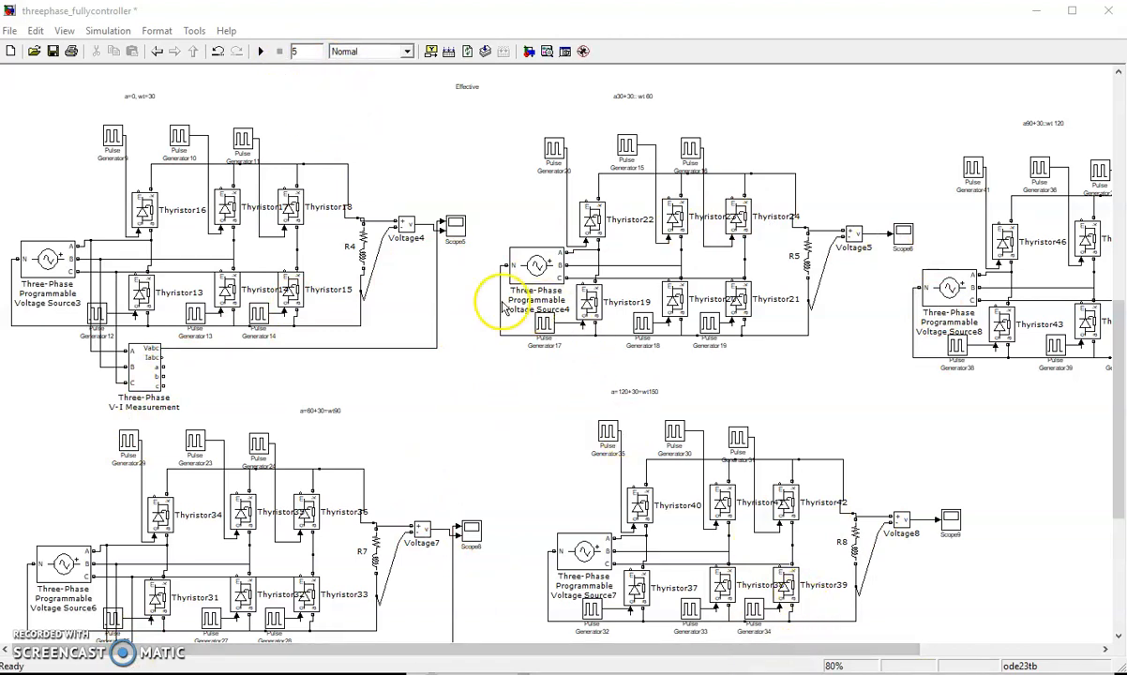
pyautogui.doubleClick(462, 234)
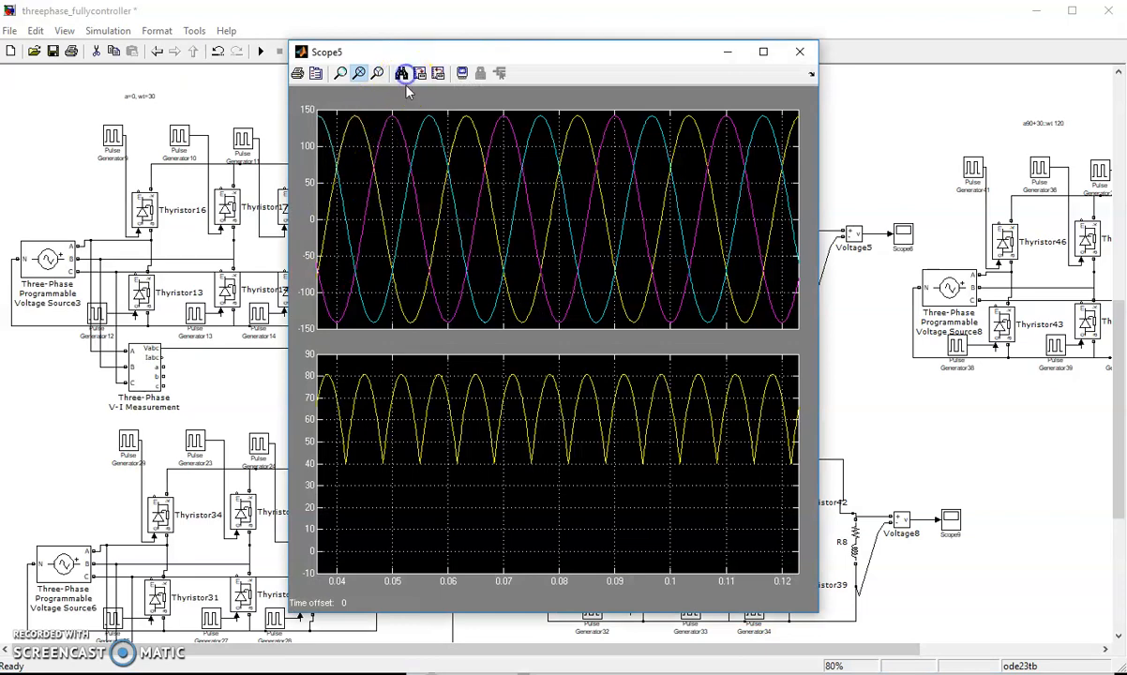
pyautogui.click(401, 73)
pyautogui.moveTo(301, 442); pyautogui.dragTo(324, 436)
pyautogui.click(410, 427)
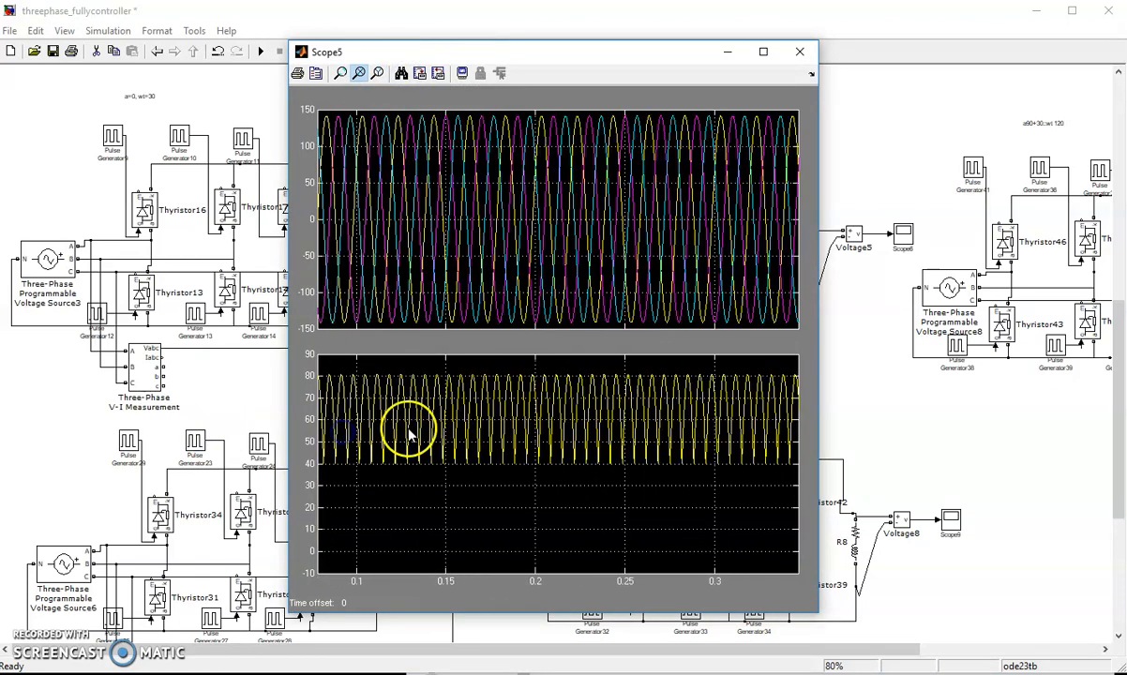
pyautogui.click(408, 429)
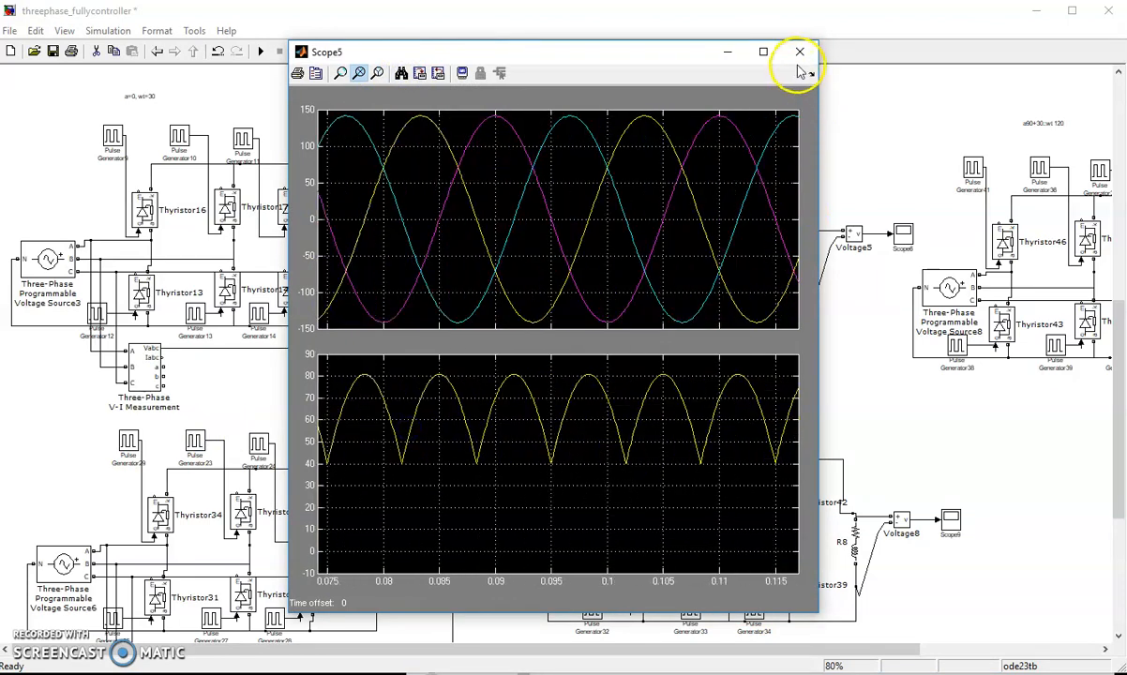
pyautogui.click(800, 52)
# - Autoscale and zoom in on the α=30 output waveform for the RL load in Scope6
pyautogui.doubleClick(903, 235)
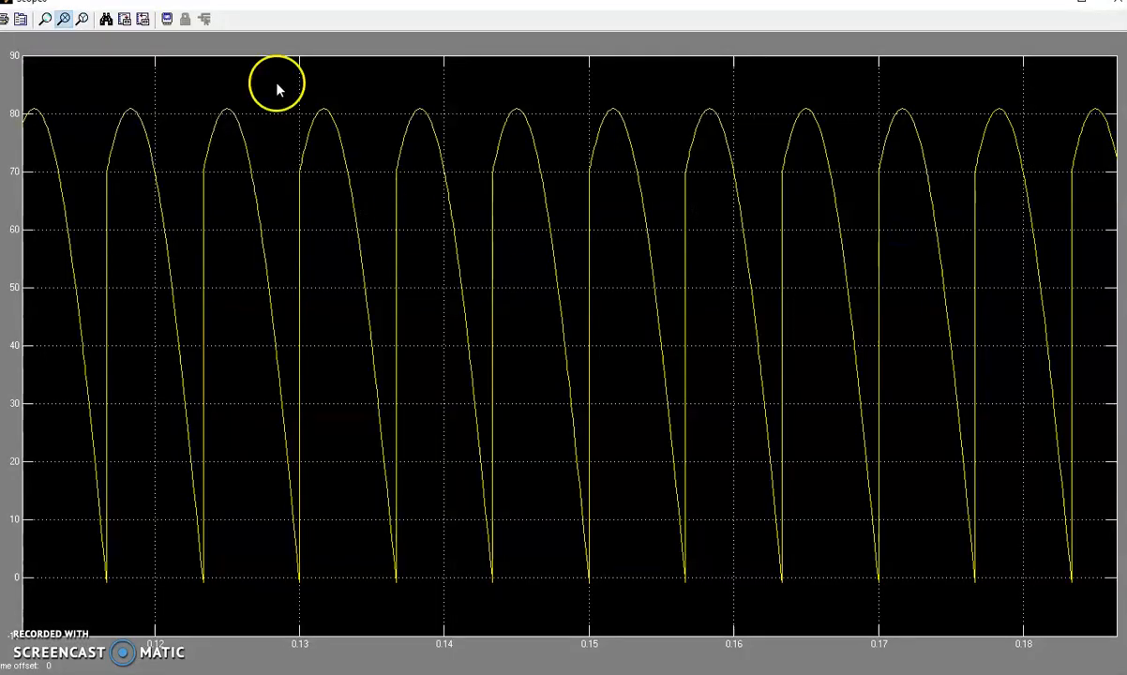
pyautogui.click(105, 25)
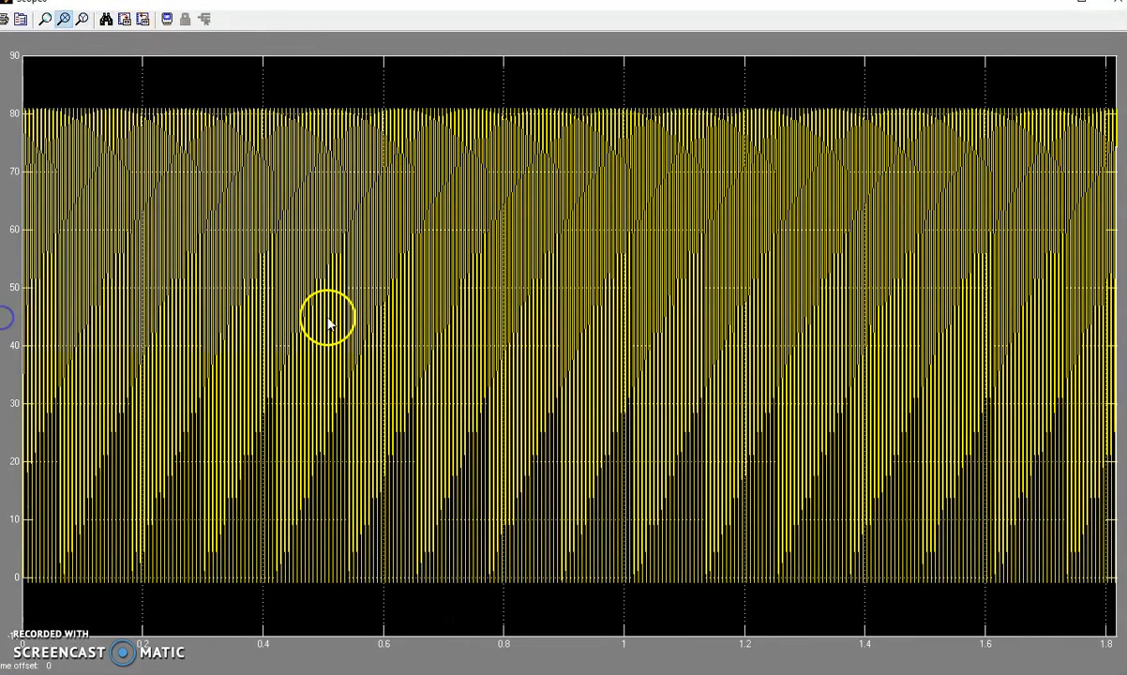
pyautogui.click(94, 320)
pyautogui.click(349, 319)
pyautogui.click(347, 319)
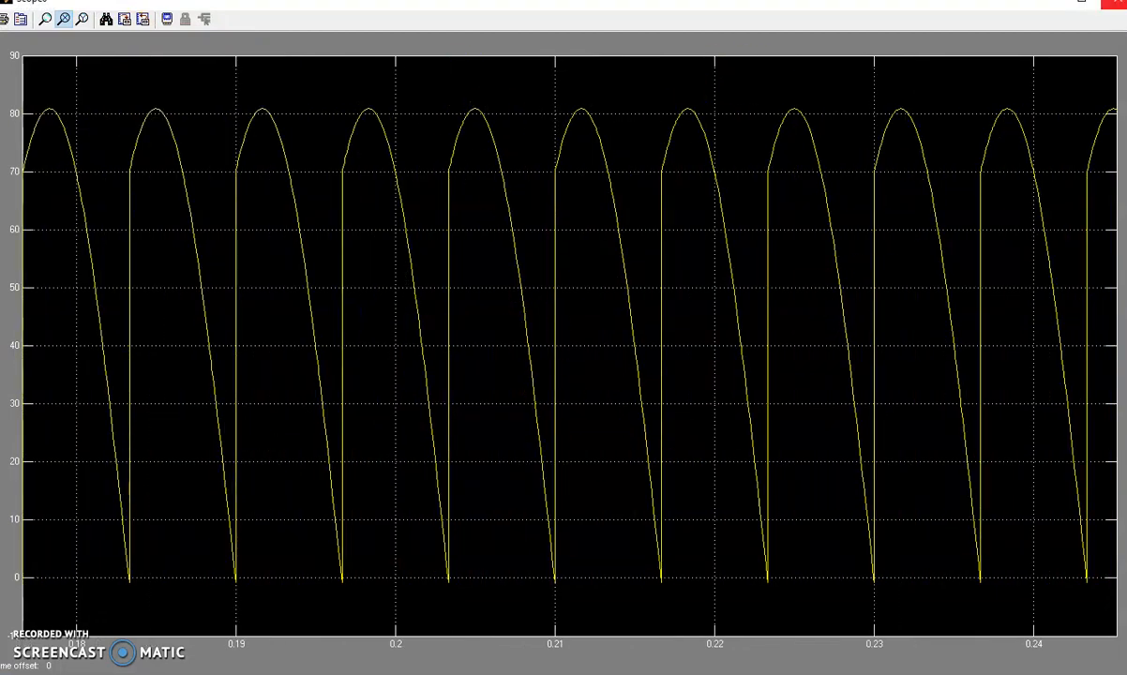
# - Close Scope6 and open Scope8 of the α=60 circuit in a widened window moved into full view
pyautogui.click(1114, 4)
pyautogui.moveTo(784, 649); pyautogui.dragTo(1004, 636)
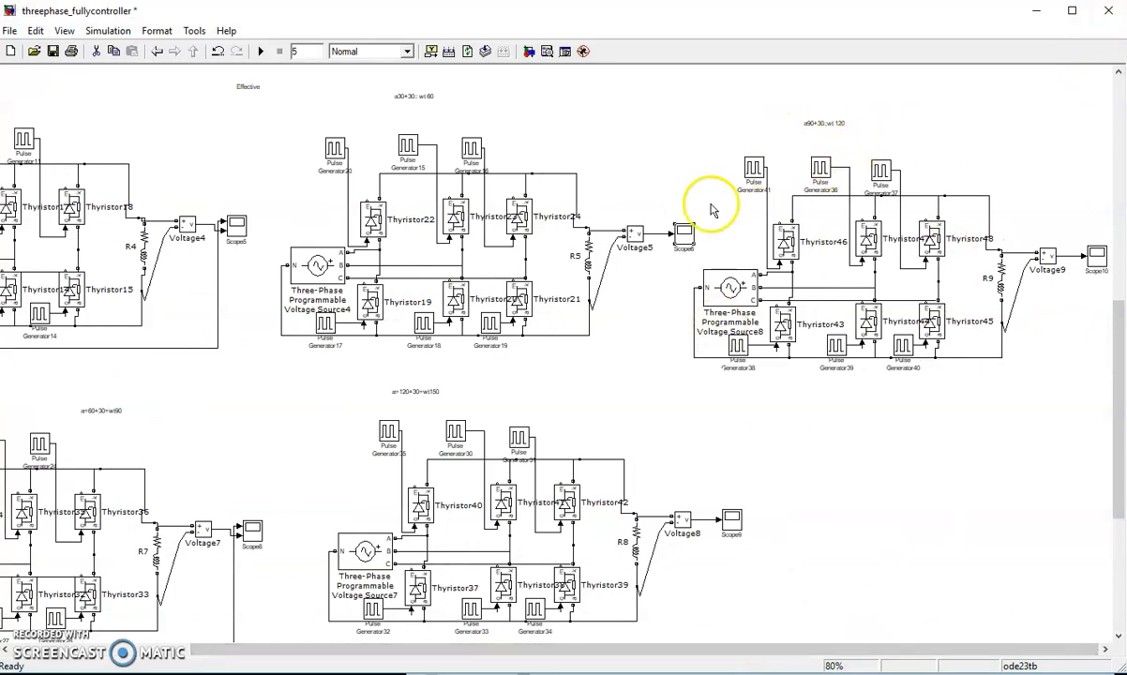
pyautogui.moveTo(506, 652); pyautogui.dragTo(335, 617)
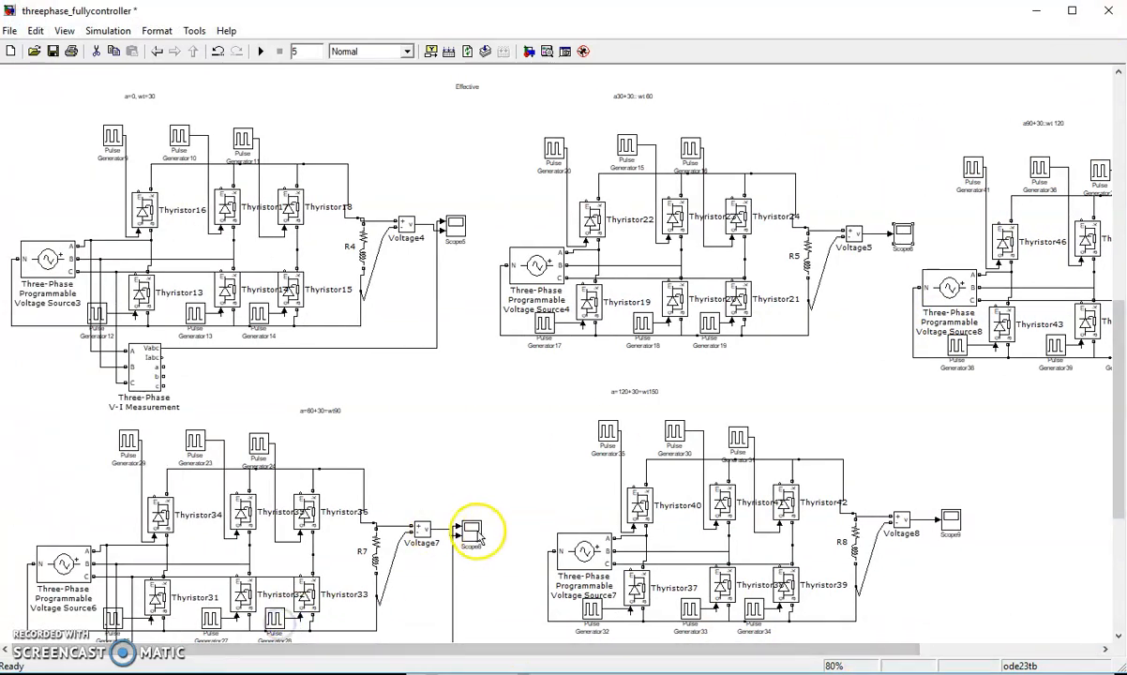
pyautogui.doubleClick(474, 534)
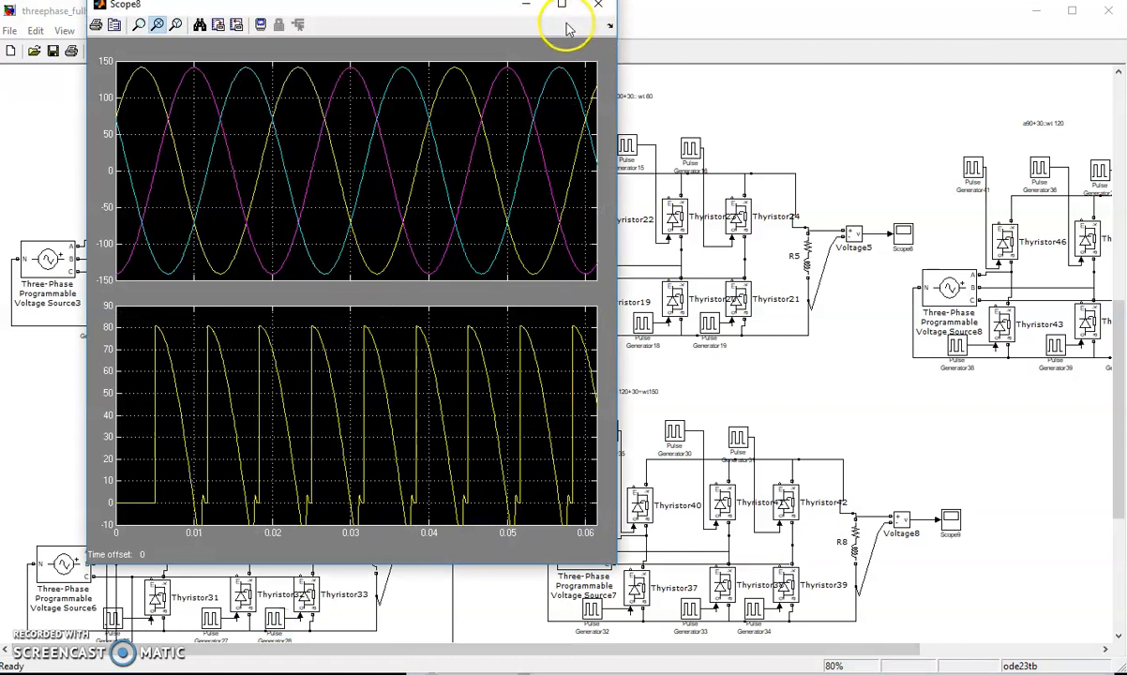
pyautogui.moveTo(618, 109); pyautogui.dragTo(818, 136)
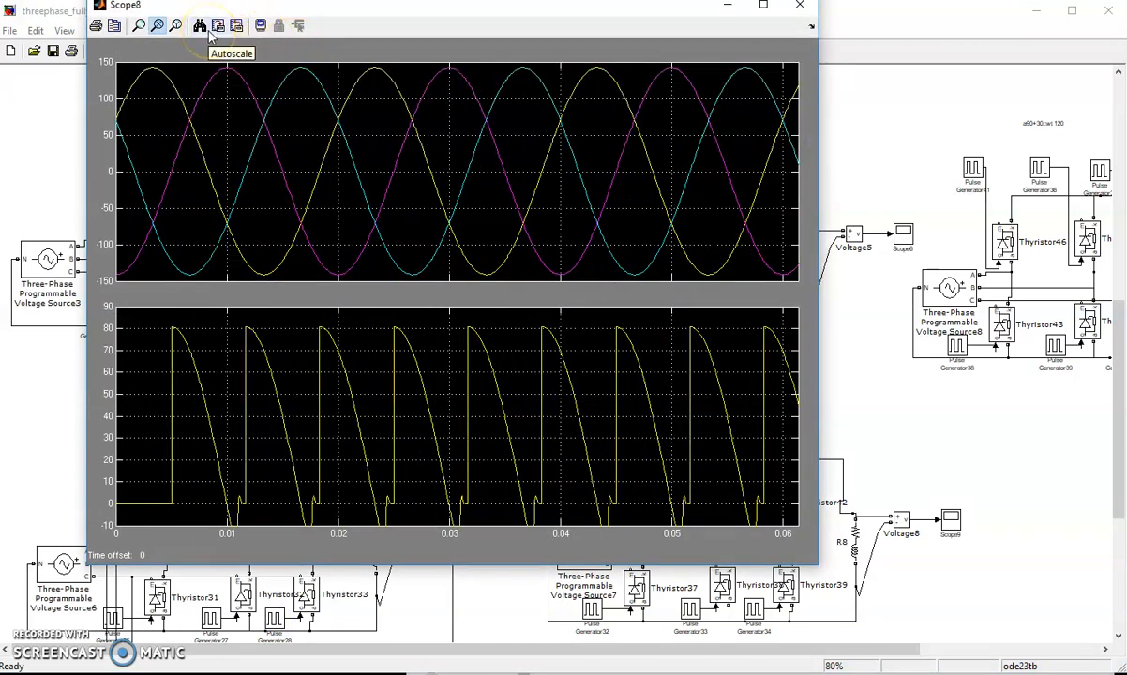
pyautogui.moveTo(511, 25); pyautogui.dragTo(771, 46)
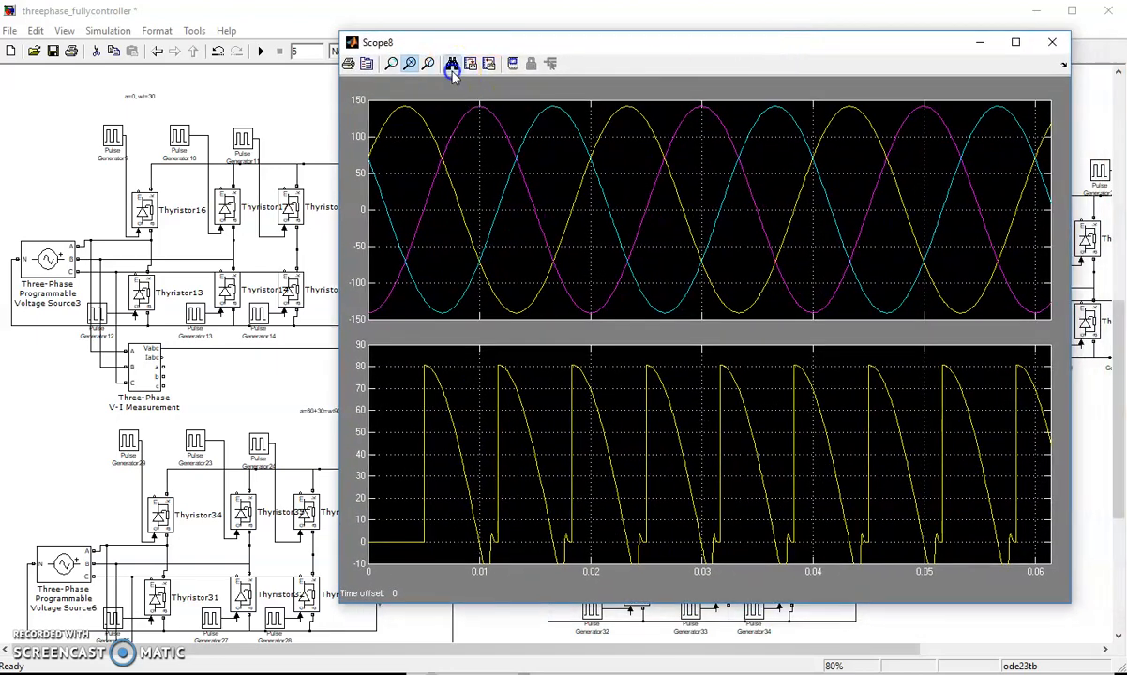
# - Autoscale and zoom in on the α=60 supply and output waveforms for the RL load in Scope8, and close it
pyautogui.click(452, 64)
pyautogui.click(410, 428)
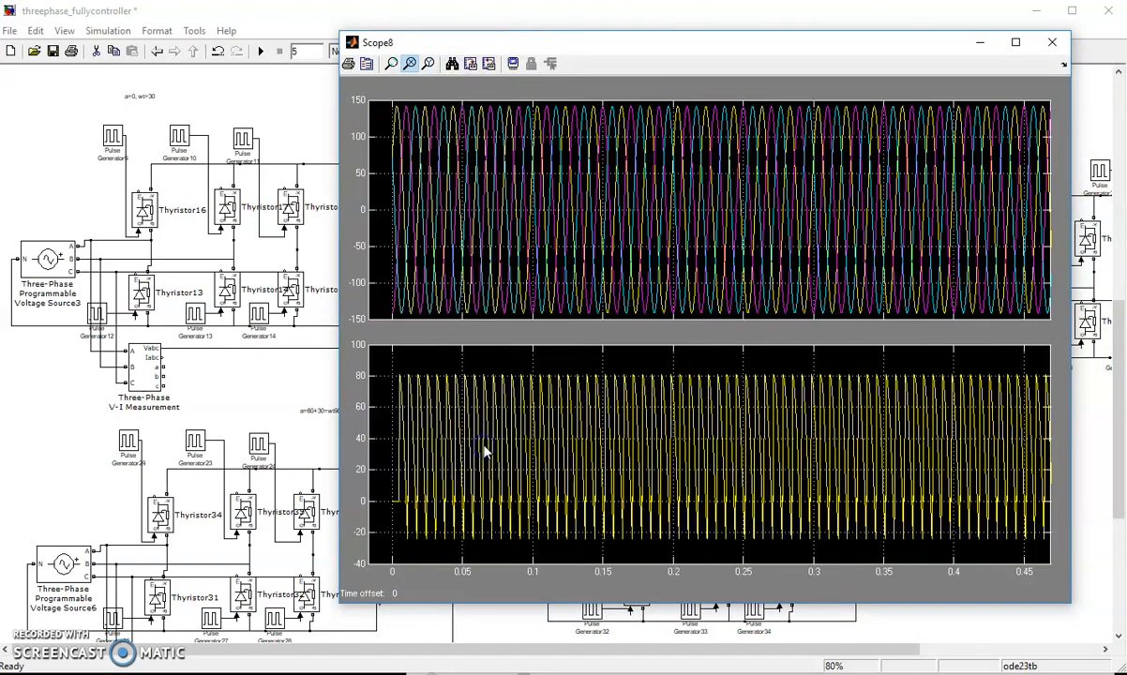
pyautogui.click(486, 448)
pyautogui.click(722, 456)
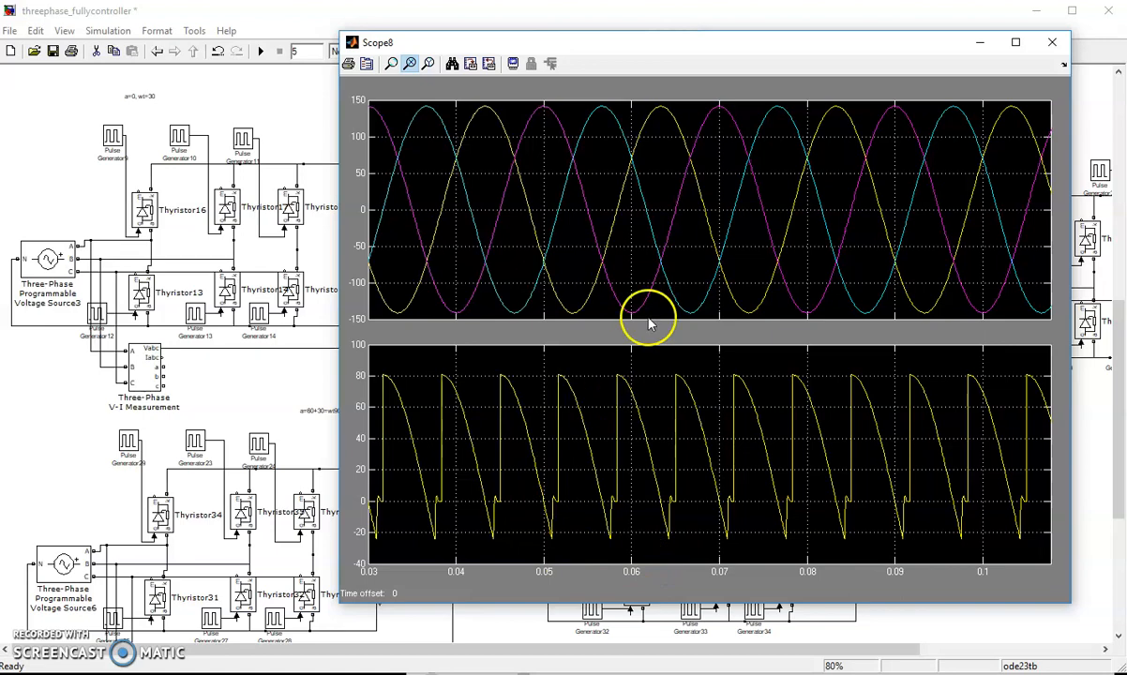
pyautogui.moveTo(647, 42); pyautogui.dragTo(693, 45)
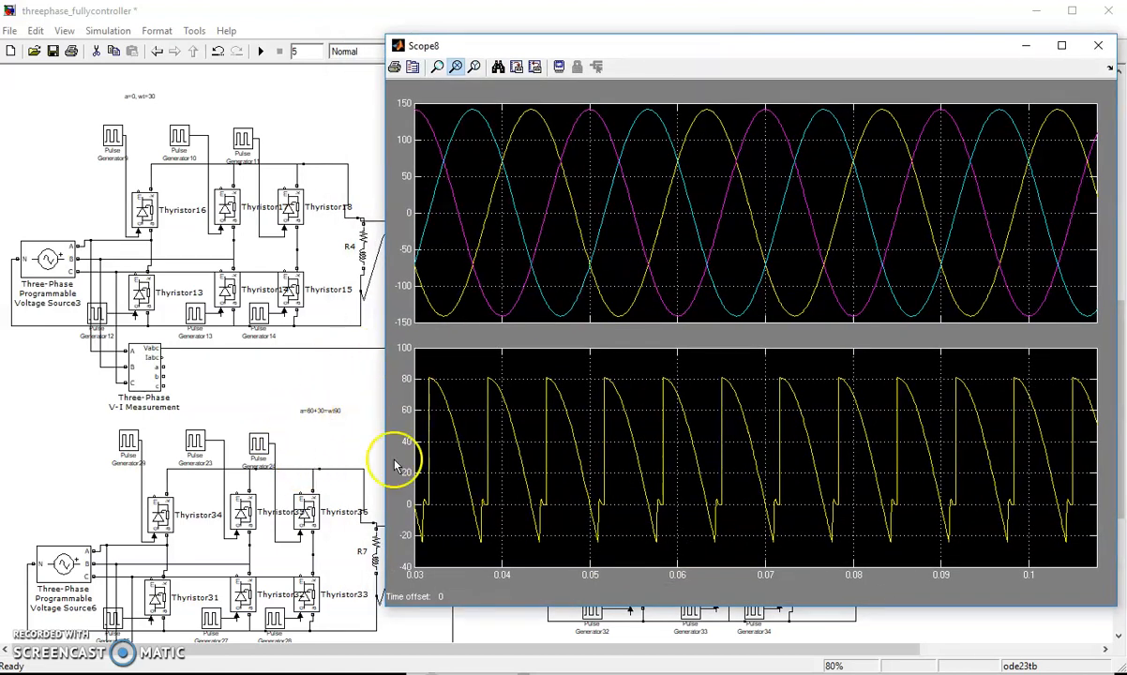
pyautogui.click(1098, 45)
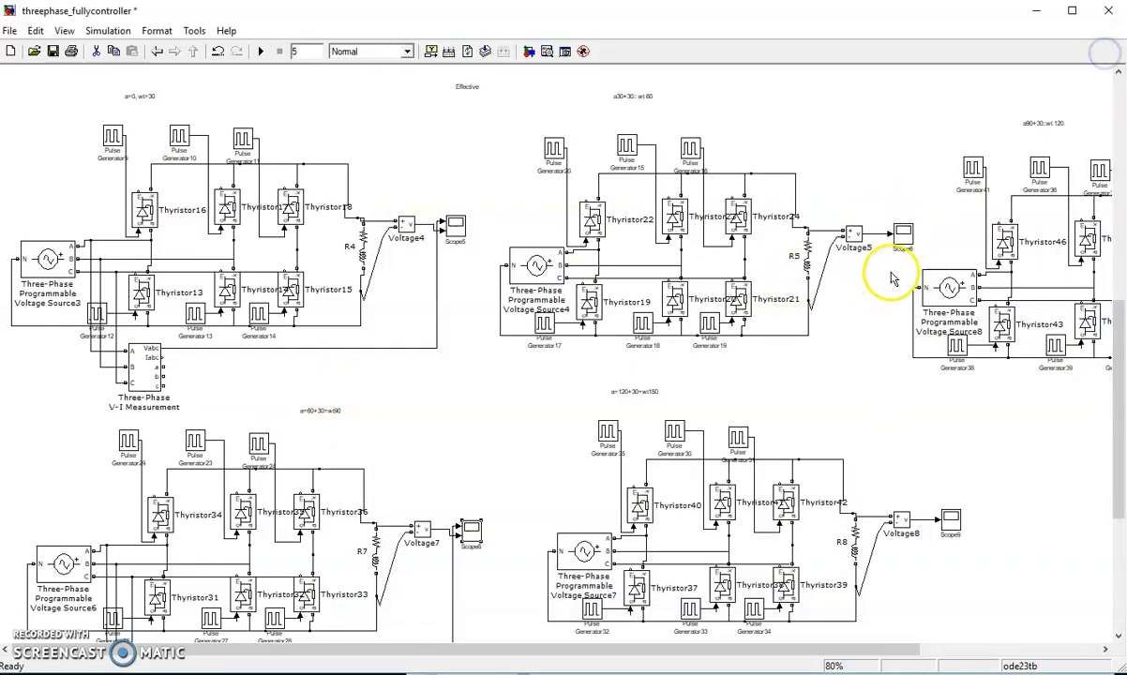
# - Compare the α=30 output in Scope6, autoscaled and zoomed in, with the α=60 waveforms in Scope8, closing each scope
pyautogui.doubleClick(903, 231)
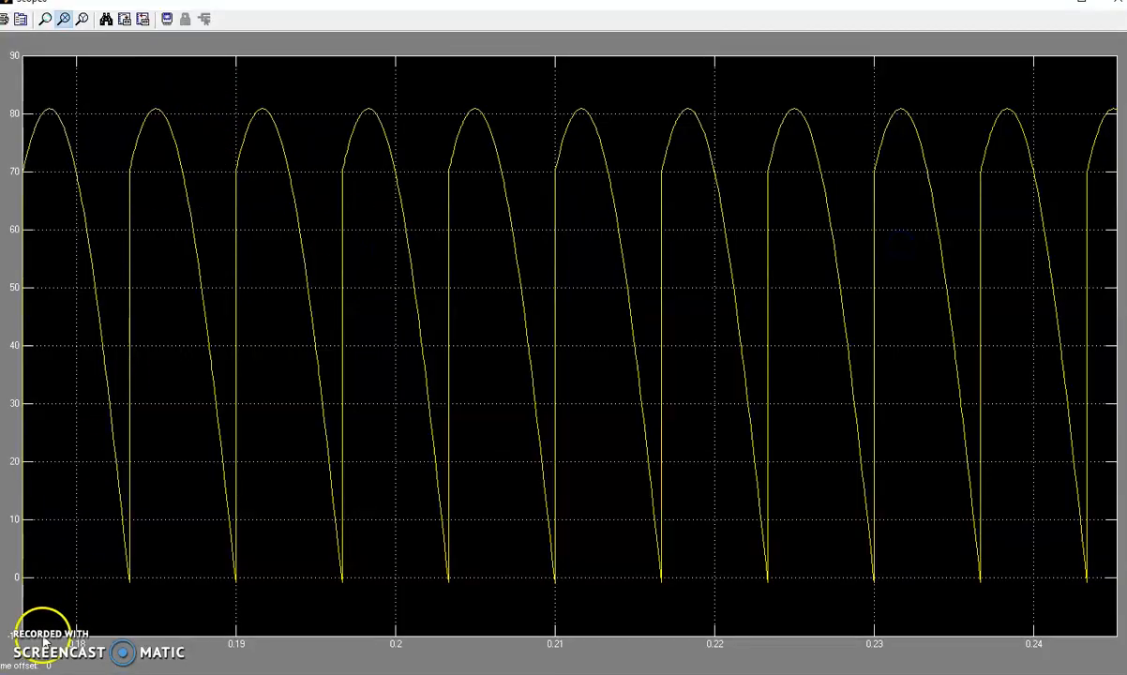
pyautogui.click(106, 28)
pyautogui.click(629, 248)
pyautogui.click(515, 269)
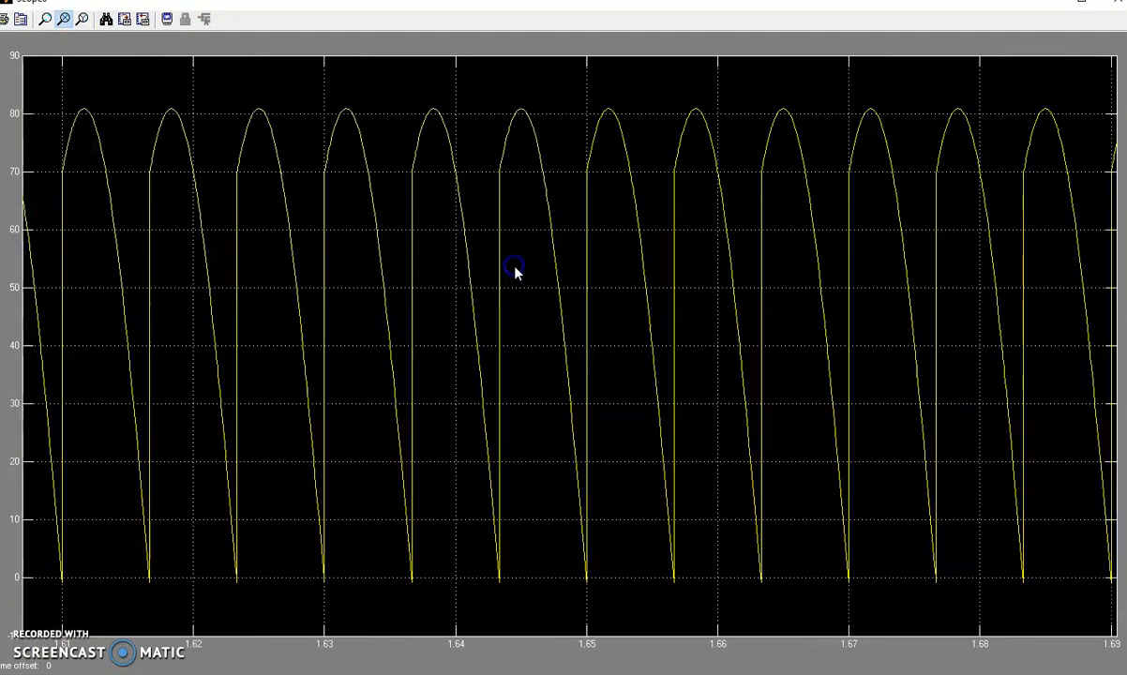
pyautogui.click(1112, 12)
pyautogui.doubleClick(470, 533)
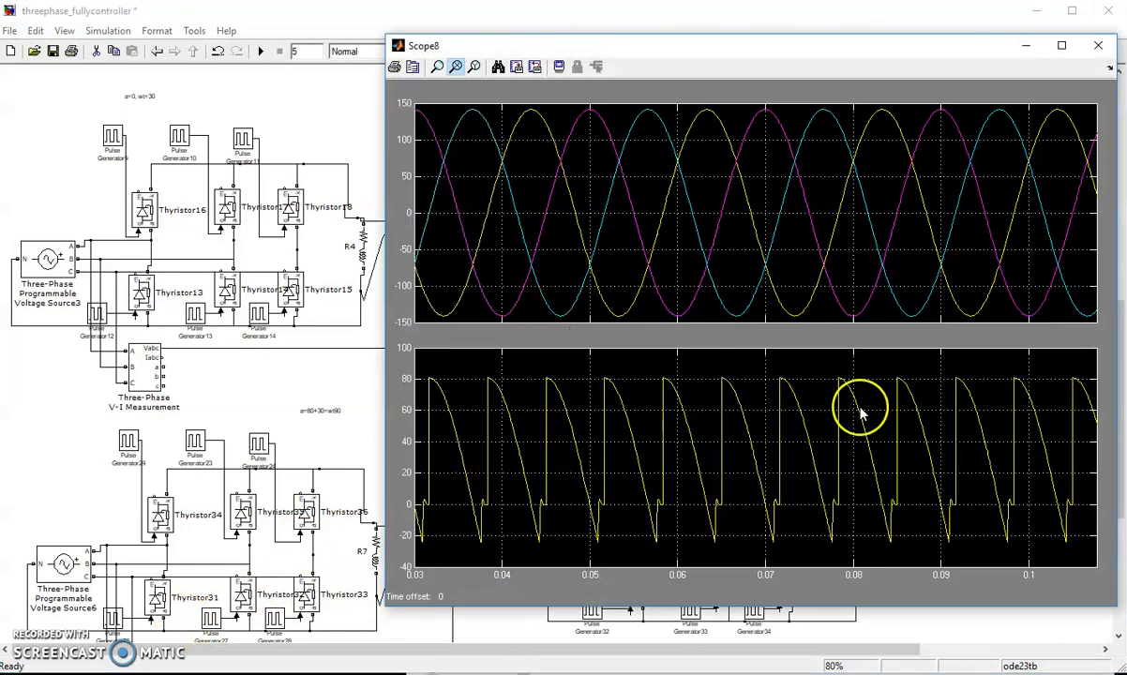
pyautogui.click(1095, 45)
# - Check the phase delay of Pulse Generator41 in the α=90 circuit and leave its parameters without changes
pyautogui.moveTo(645, 664); pyautogui.dragTo(813, 616)
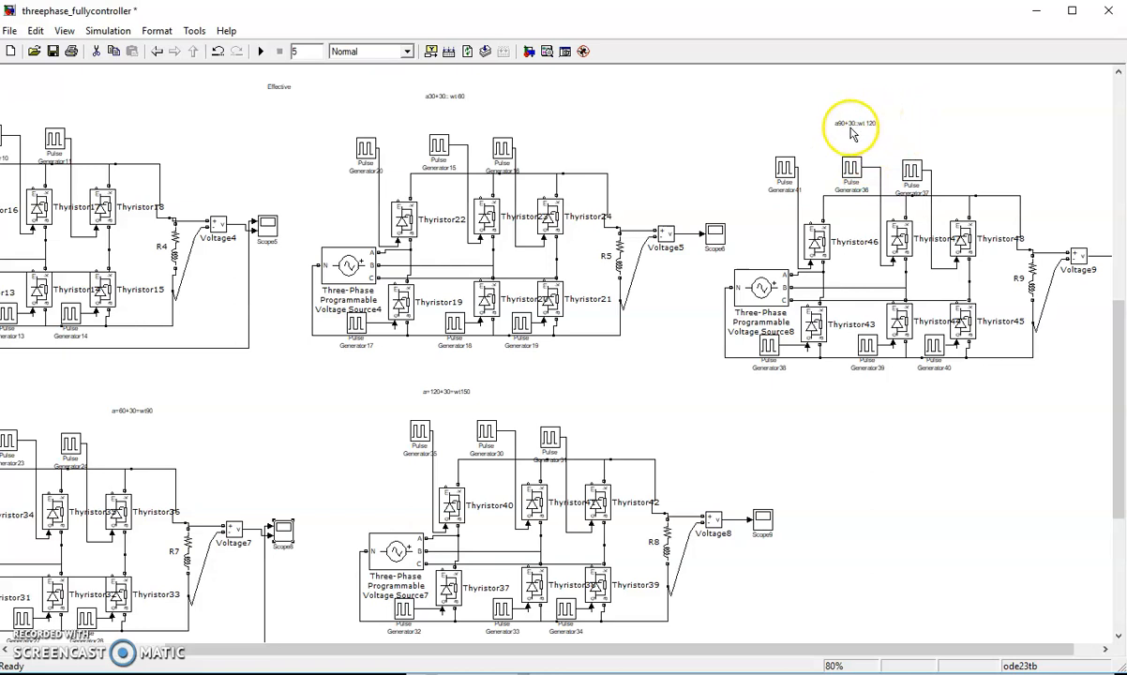
pyautogui.doubleClick(786, 169)
pyautogui.moveTo(755, 207); pyautogui.dragTo(755, 267)
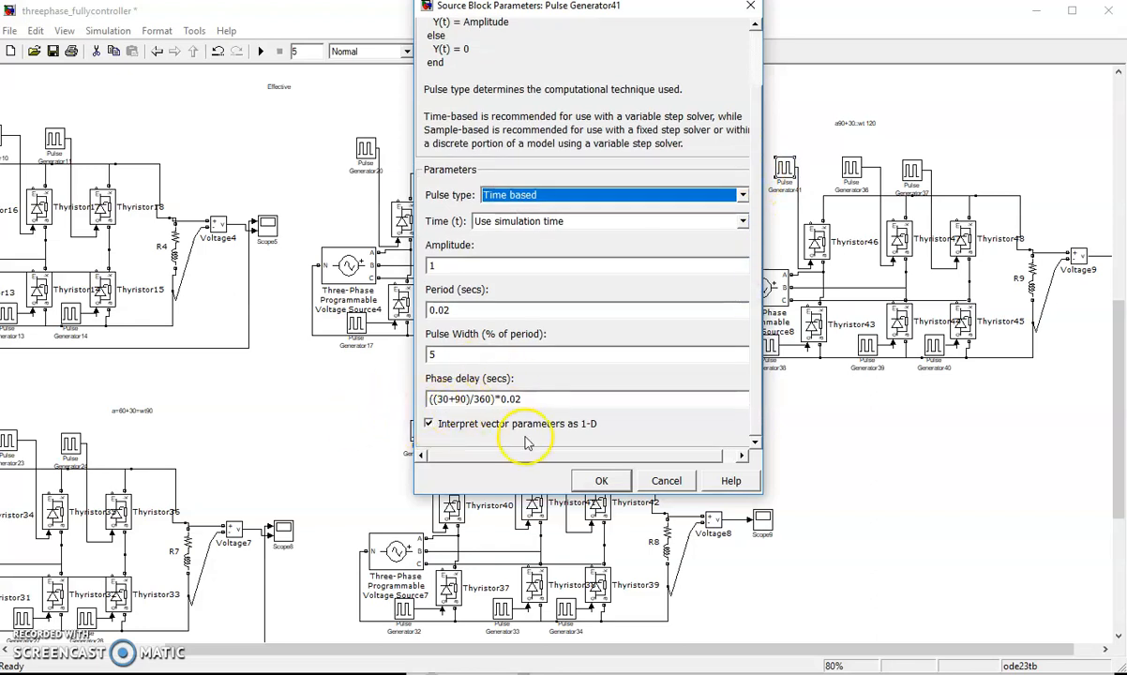
pyautogui.click(650, 482)
# - Autoscale and zoom in on the α=90 output waveform in Scope10, view it in a maximized window, and close it
pyautogui.moveTo(765, 648); pyautogui.dragTo(888, 646)
pyautogui.doubleClick(1097, 255)
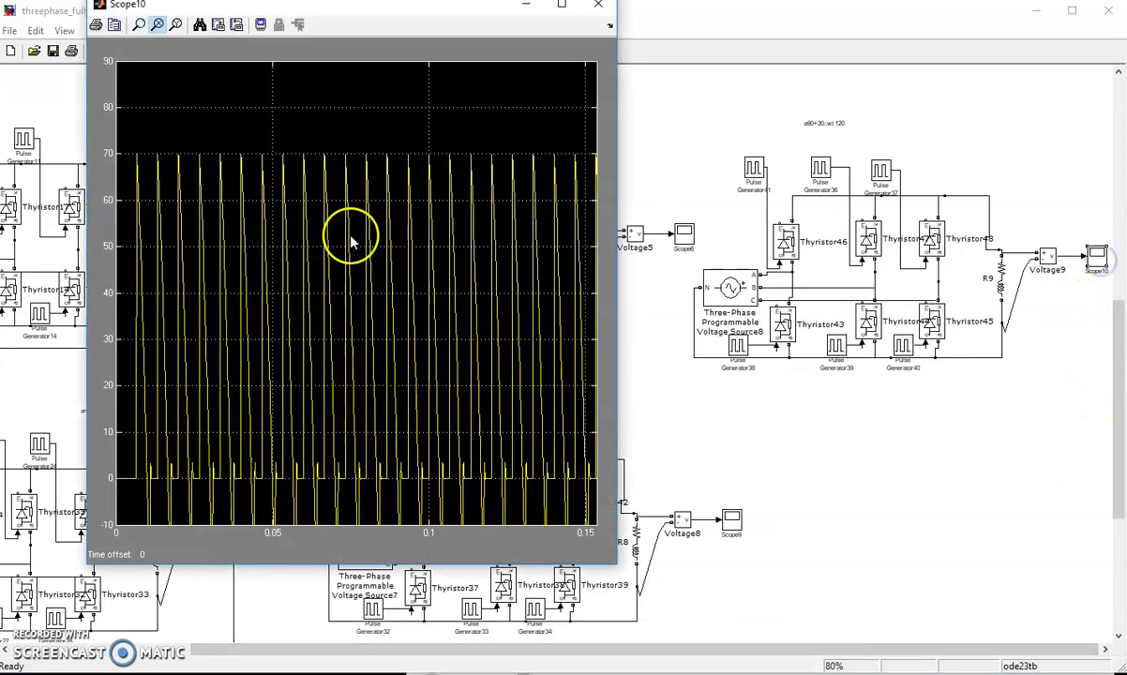
pyautogui.click(200, 28)
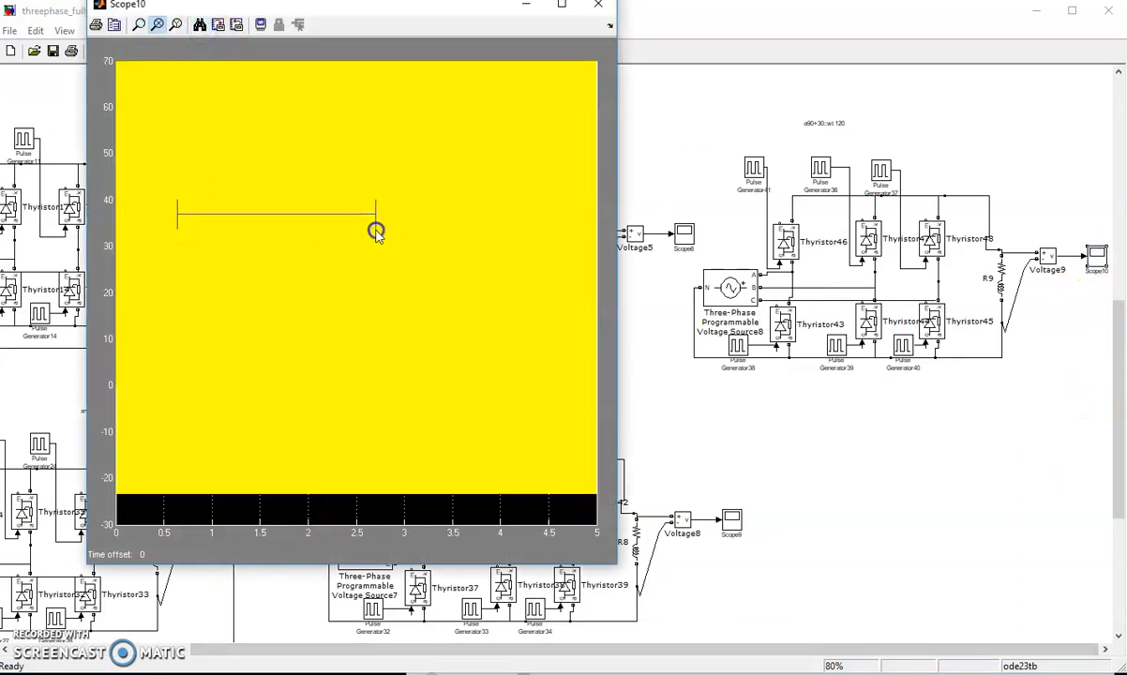
pyautogui.moveTo(376, 232); pyautogui.dragTo(376, 231)
pyautogui.click(289, 243)
pyautogui.click(290, 245)
pyautogui.click(290, 249)
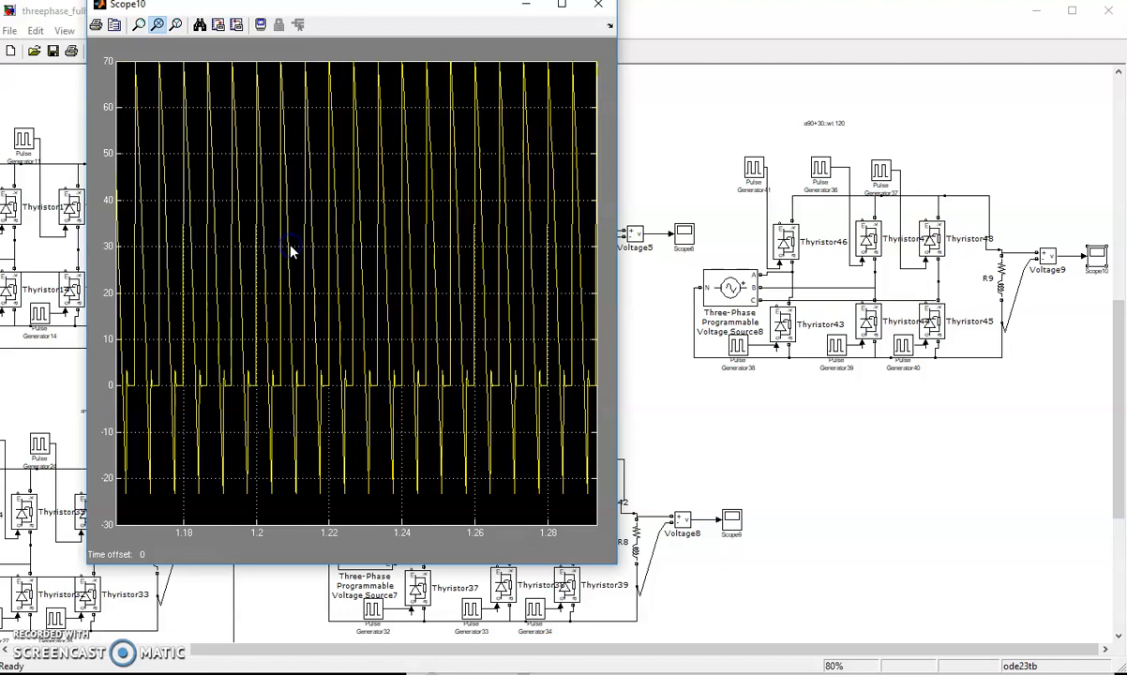
pyautogui.click(290, 249)
pyautogui.click(561, 5)
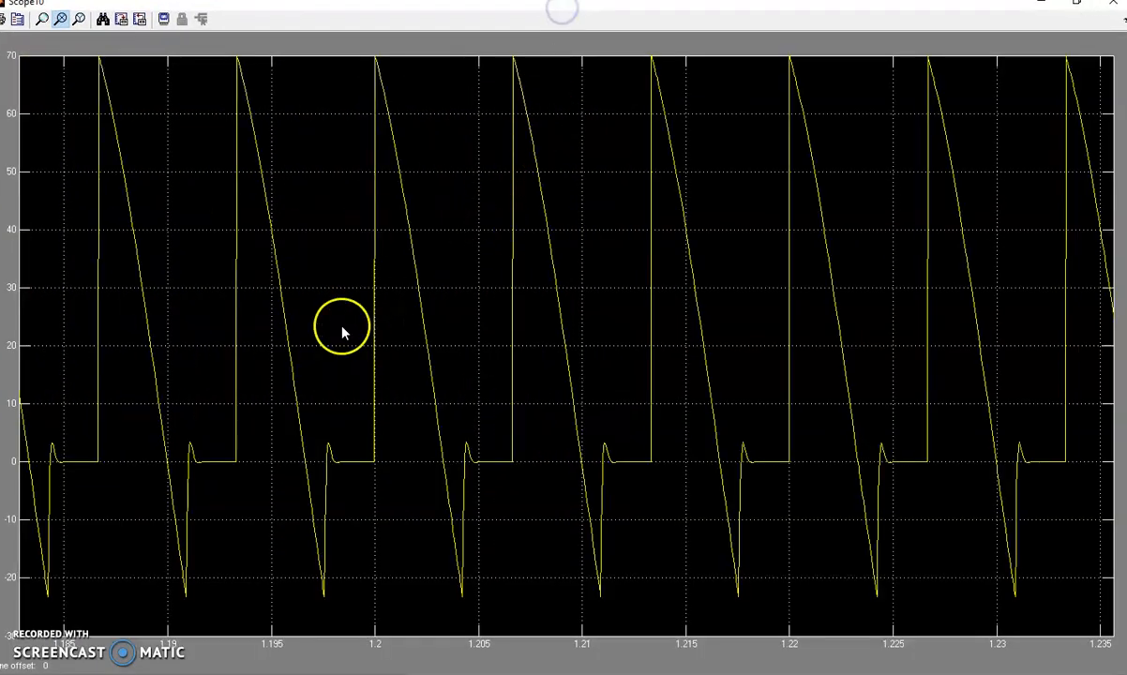
pyautogui.click(1107, 8)
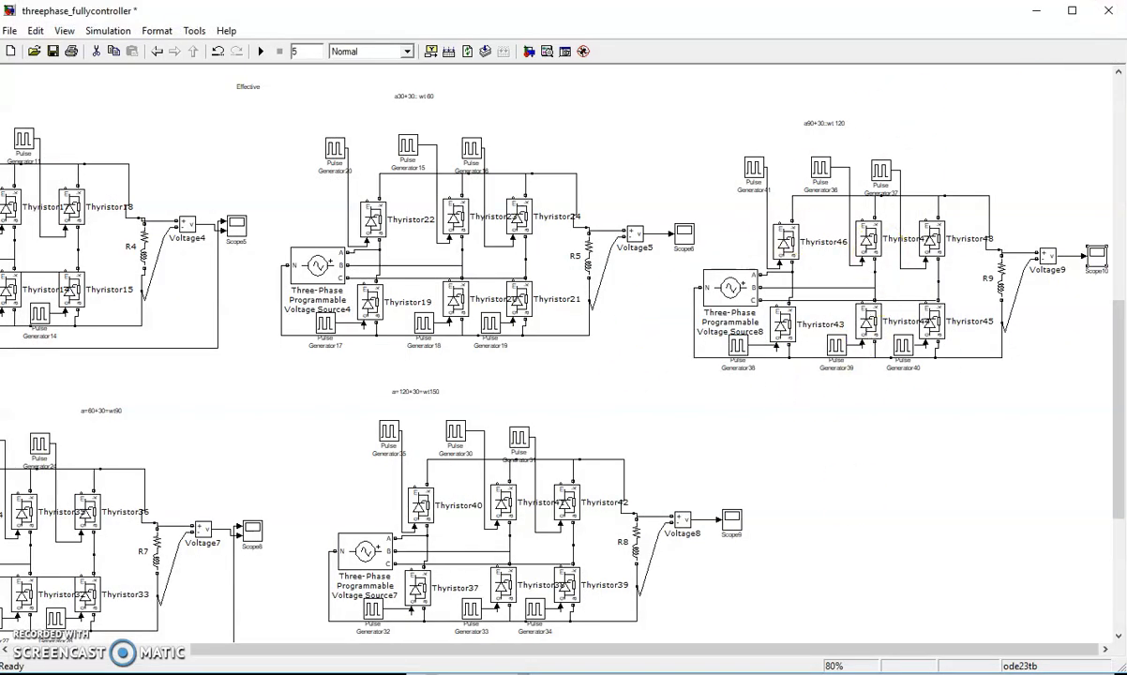
# - Open Scope9 of the α=120 circuit, autoscale and zoom in closely on its output waveform, and maximize the window
pyautogui.doubleClick(731, 520)
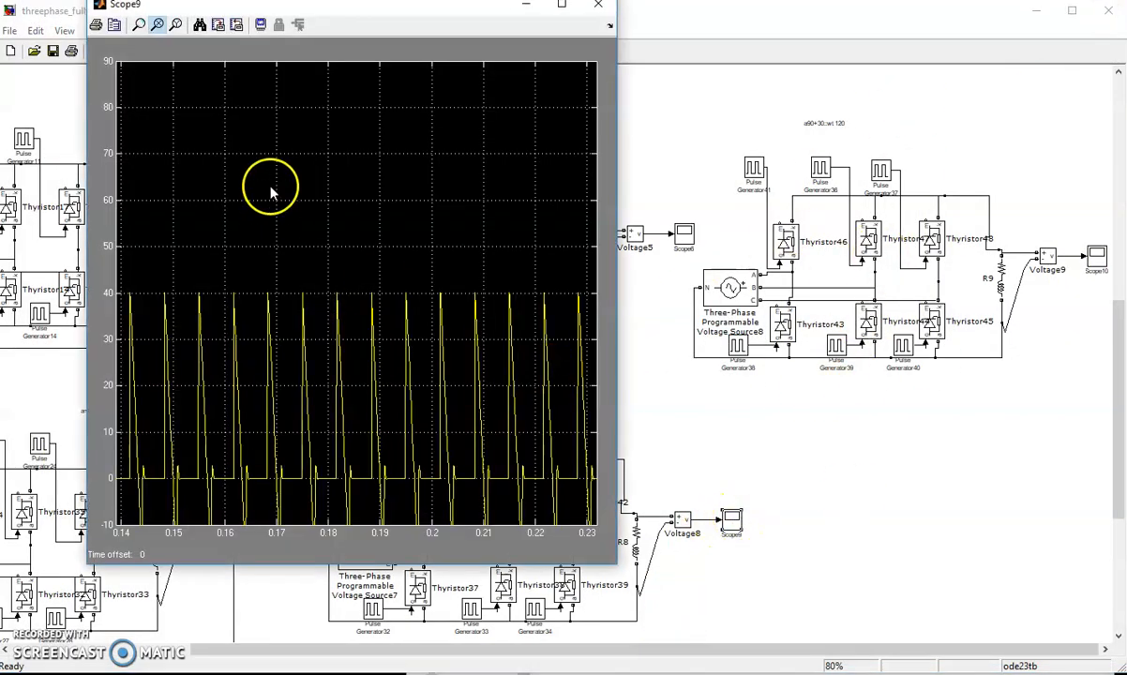
pyautogui.moveTo(369, 18); pyautogui.dragTo(453, 90)
pyautogui.click(280, 99)
pyautogui.moveTo(323, 353); pyautogui.dragTo(600, 354)
pyautogui.click(371, 391)
pyautogui.click(438, 423)
pyautogui.click(501, 432)
pyautogui.click(460, 432)
pyautogui.click(641, 79)
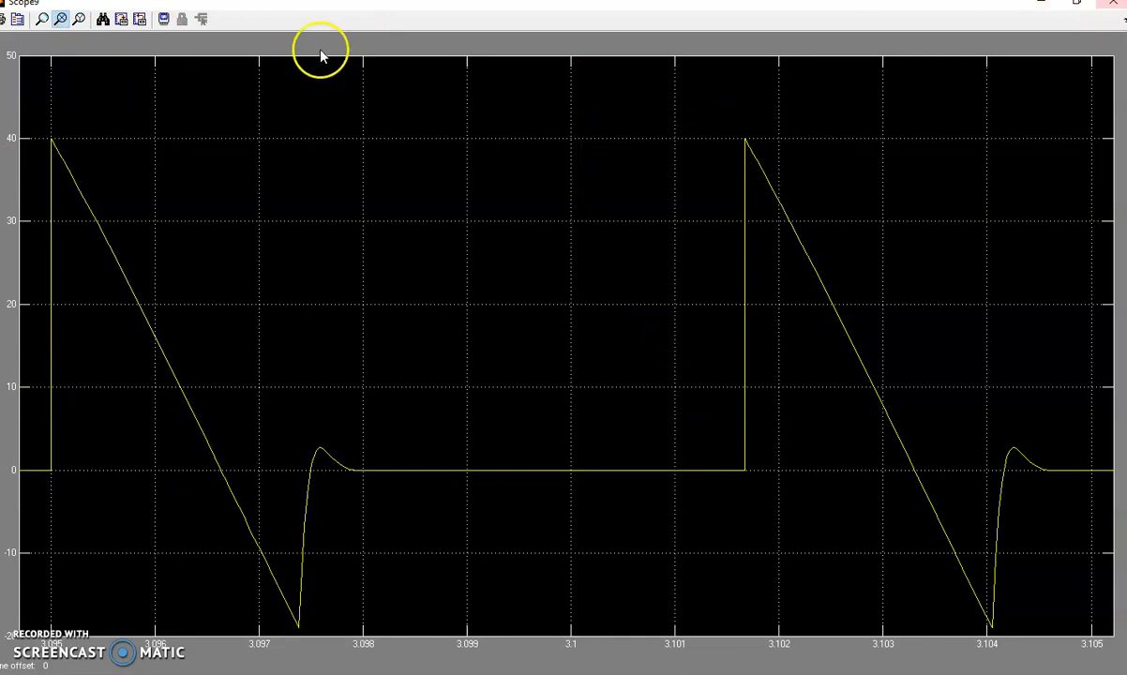
# - Autoscale Scope9 again, zoom in to show about eleven pulses of the α=120 output, and close the scope
pyautogui.click(98, 20)
pyautogui.click(609, 294)
pyautogui.click(399, 291)
pyautogui.click(399, 291)
pyautogui.click(398, 290)
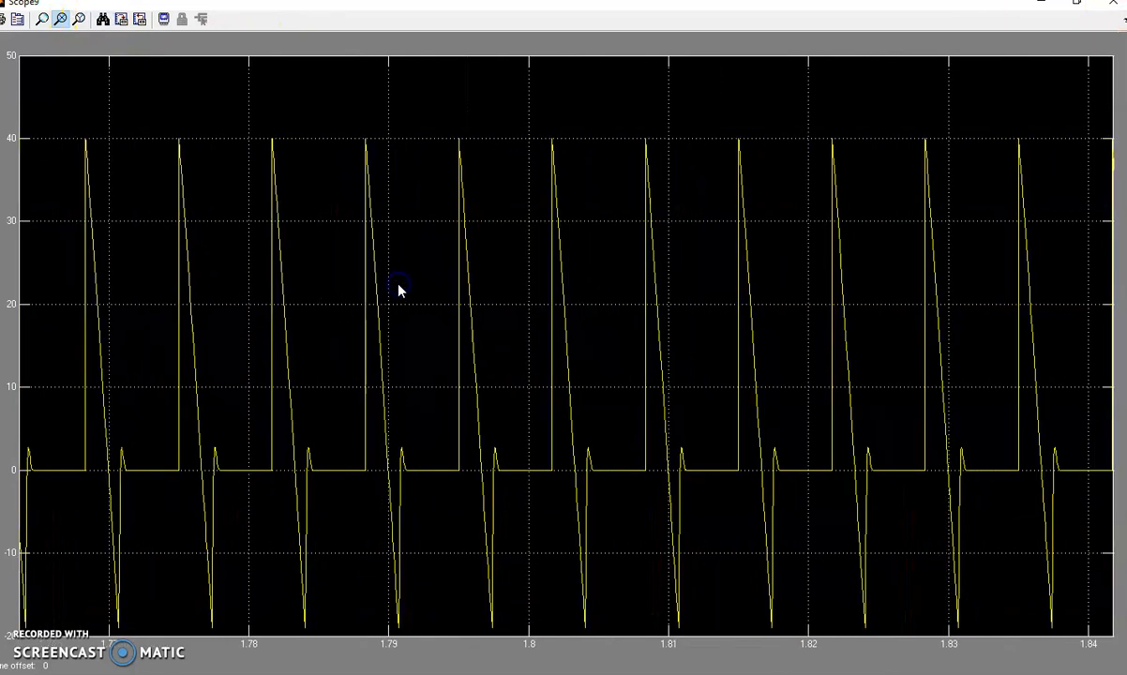
pyautogui.click(1115, 5)
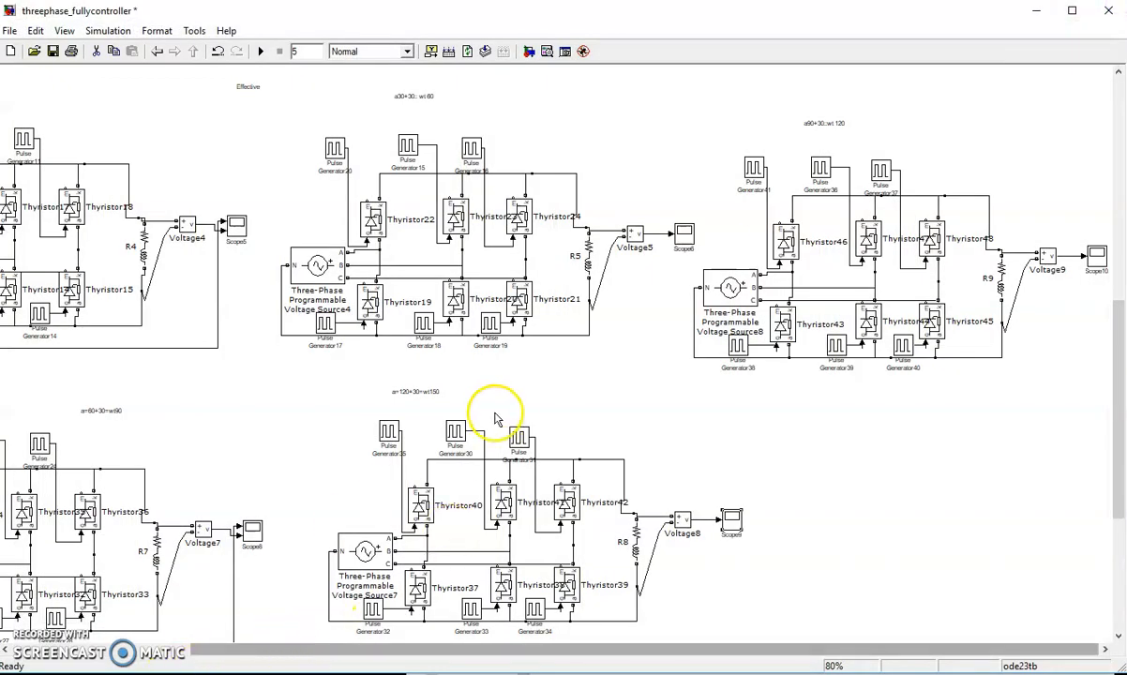